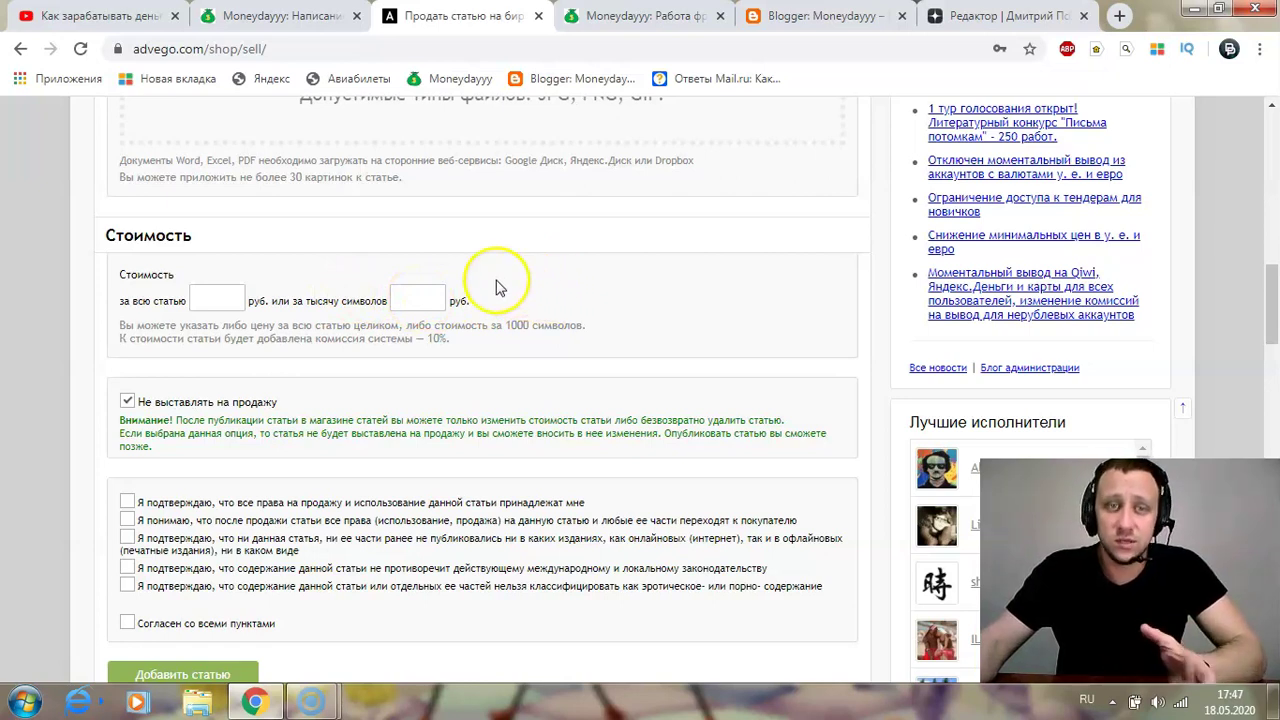
Review the article price fields, the not-for-sale option and the seller confirmations on the Advego article sale form.
click(426, 297)
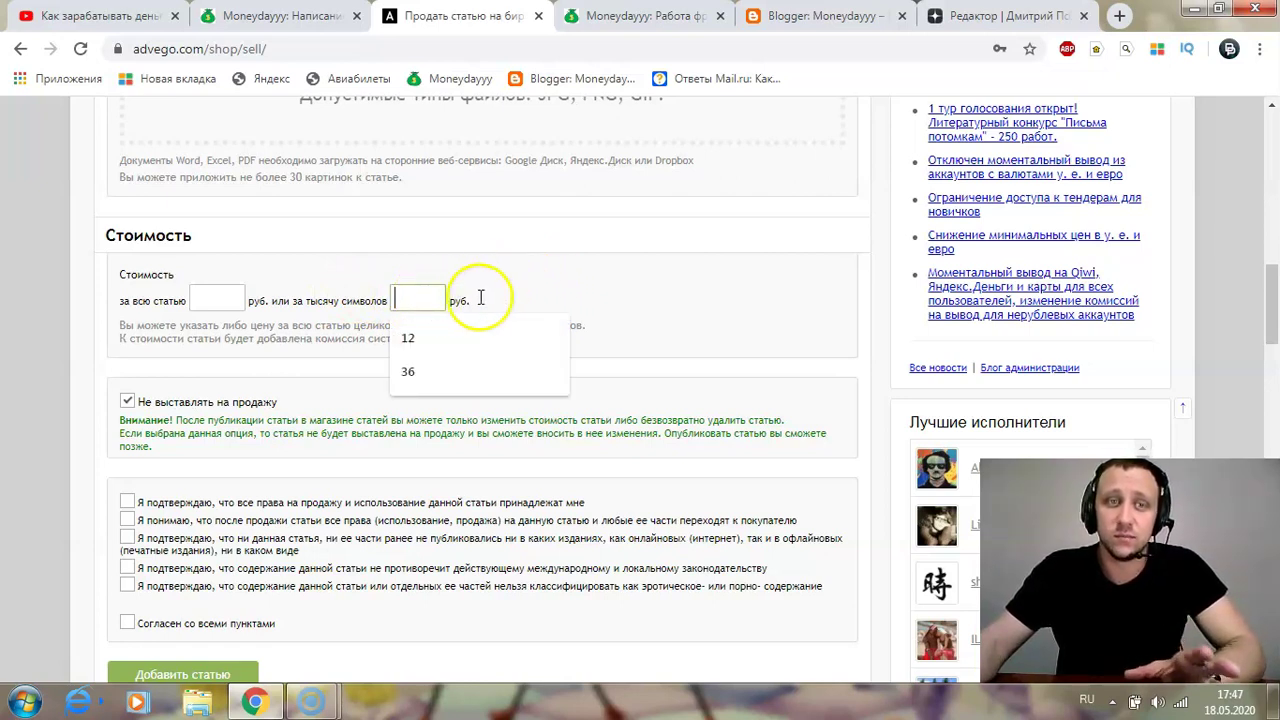
click(457, 300)
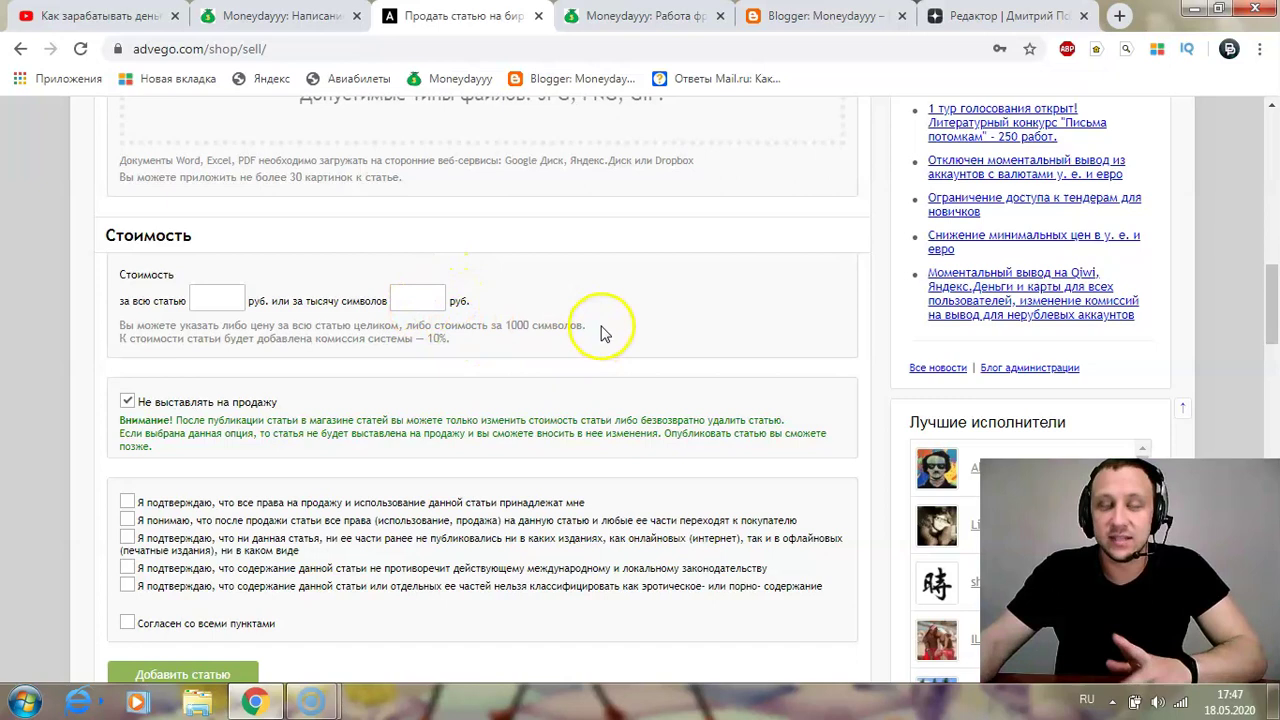
scroll(486, 337, down, 3)
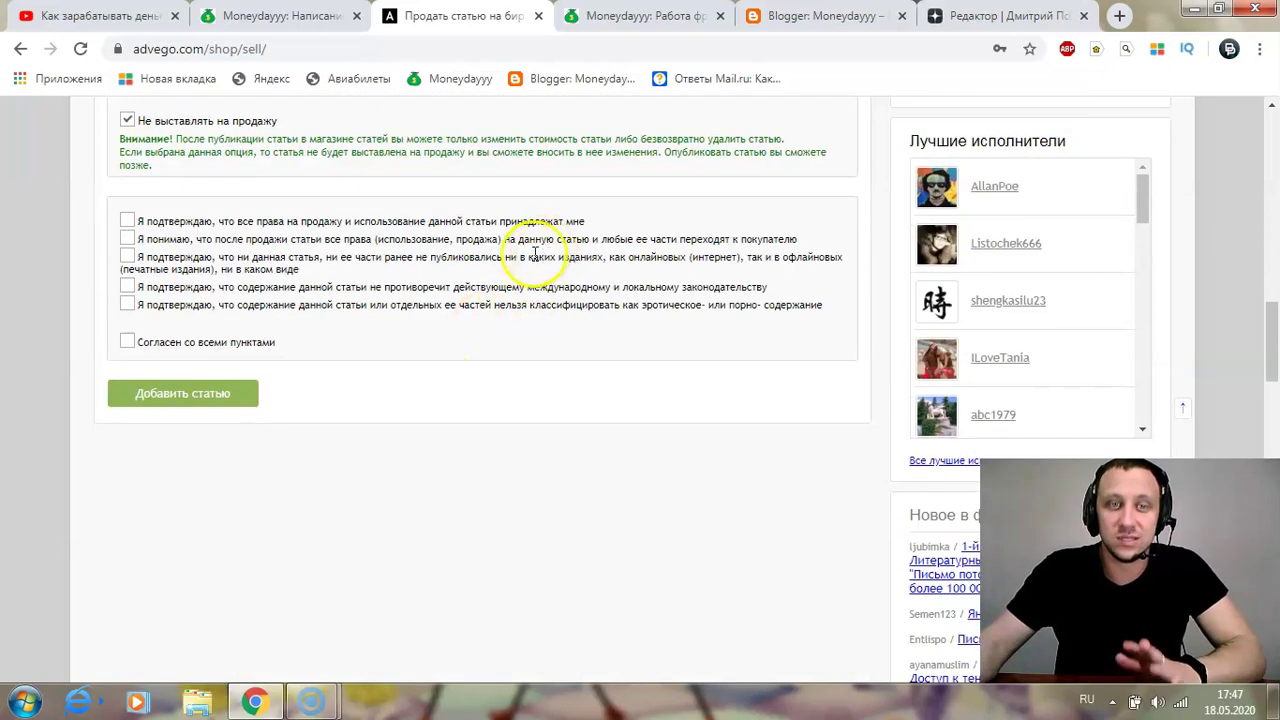
scroll(523, 309, up, 4)
scroll(516, 354, down, 2)
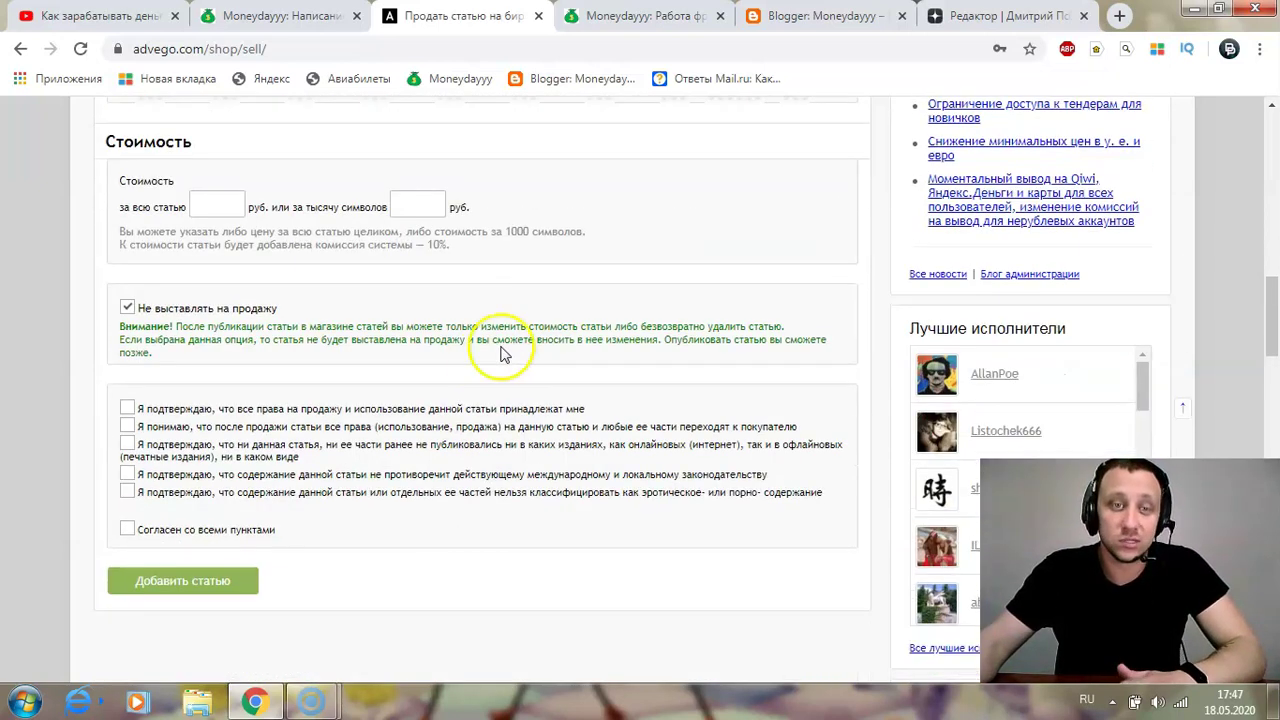
scroll(540, 335, up, 1)
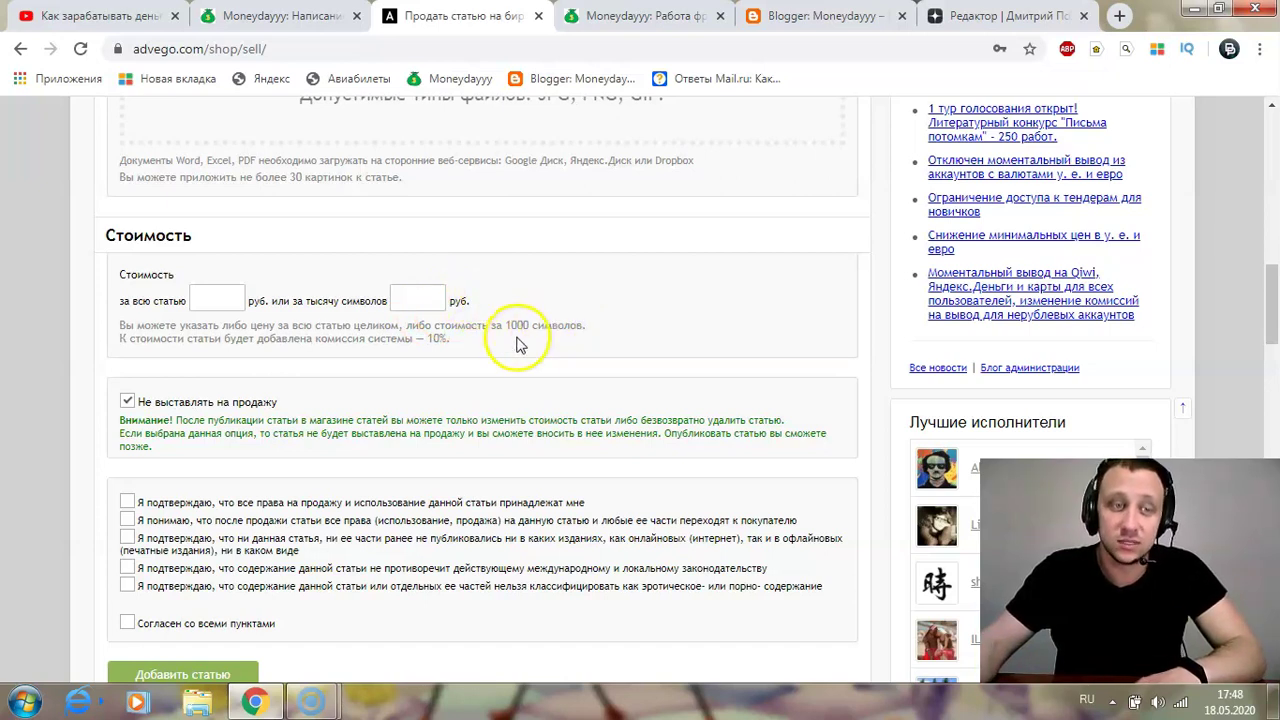
scroll(512, 340, down, 2)
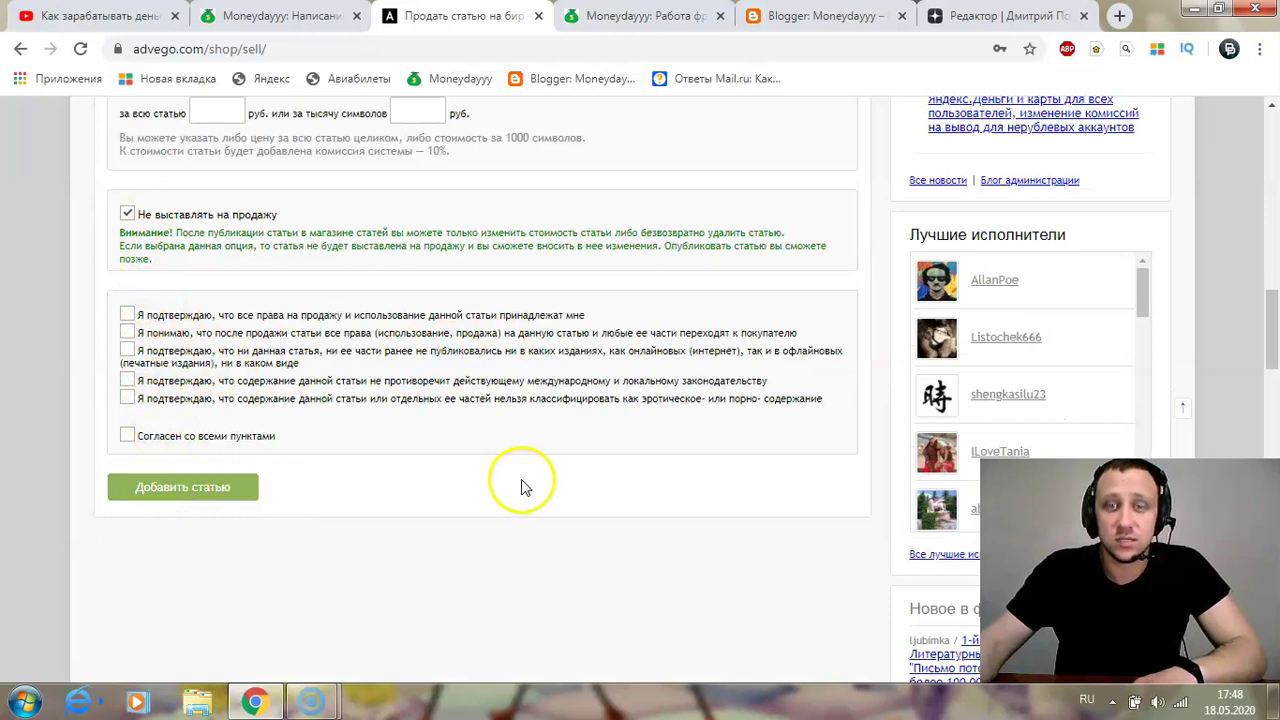
Look through the article sale form from the title and category down to the text, keywords, images and cost sections.
scroll(700, 465, up, 8)
scroll(640, 465, up, 4)
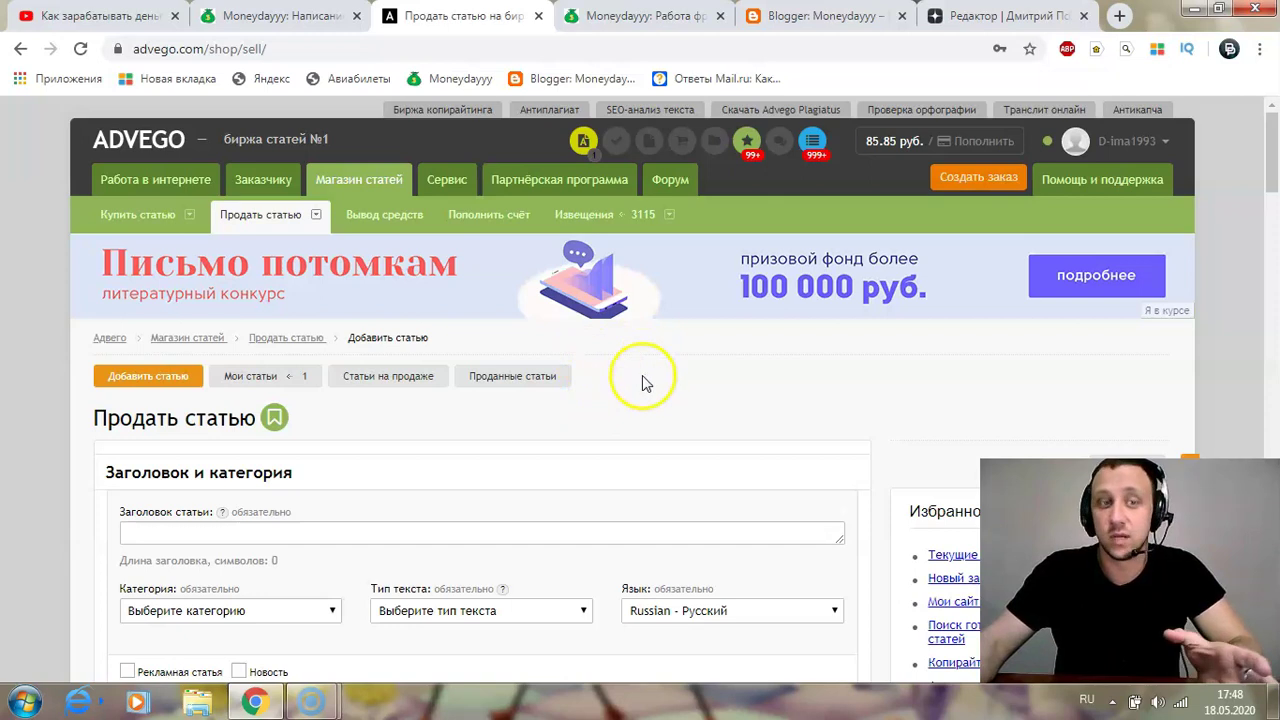
scroll(642, 380, down, 3)
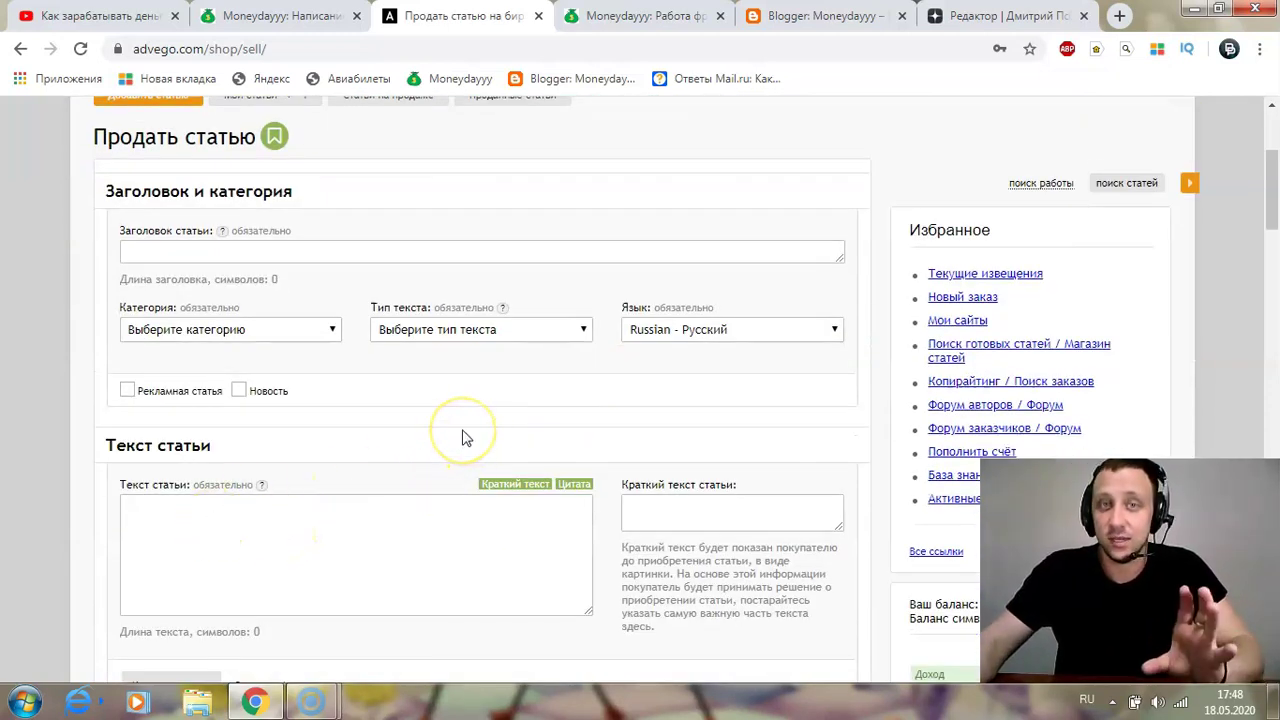
scroll(500, 405, down, 2)
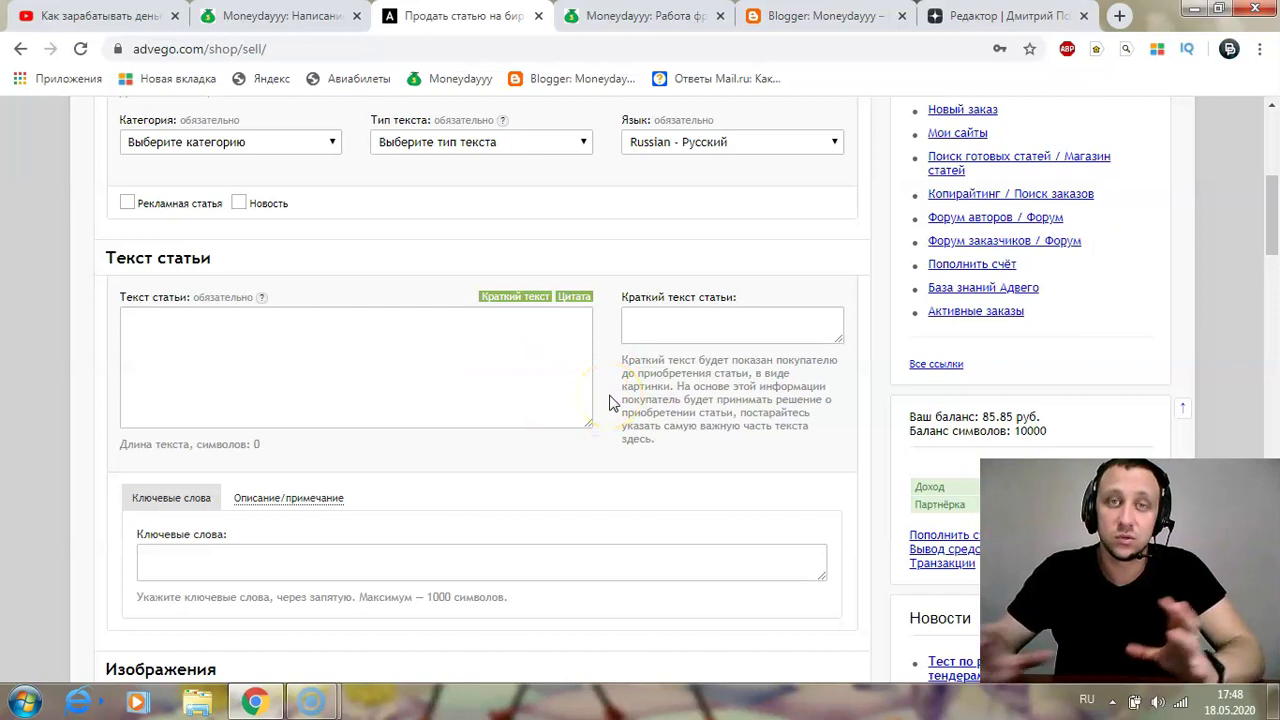
scroll(333, 447, down, 1)
scroll(350, 440, down, 2)
scroll(403, 480, down, 3)
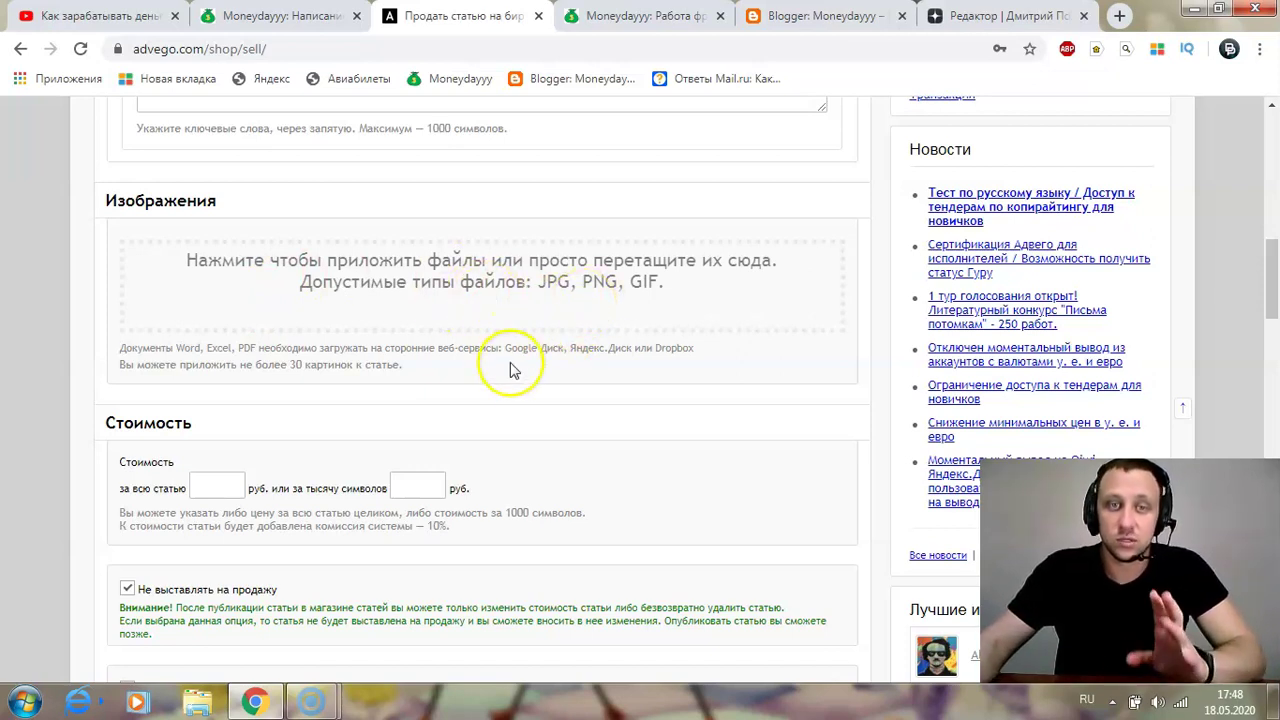
scroll(505, 366, up, 2)
scroll(503, 421, up, 10)
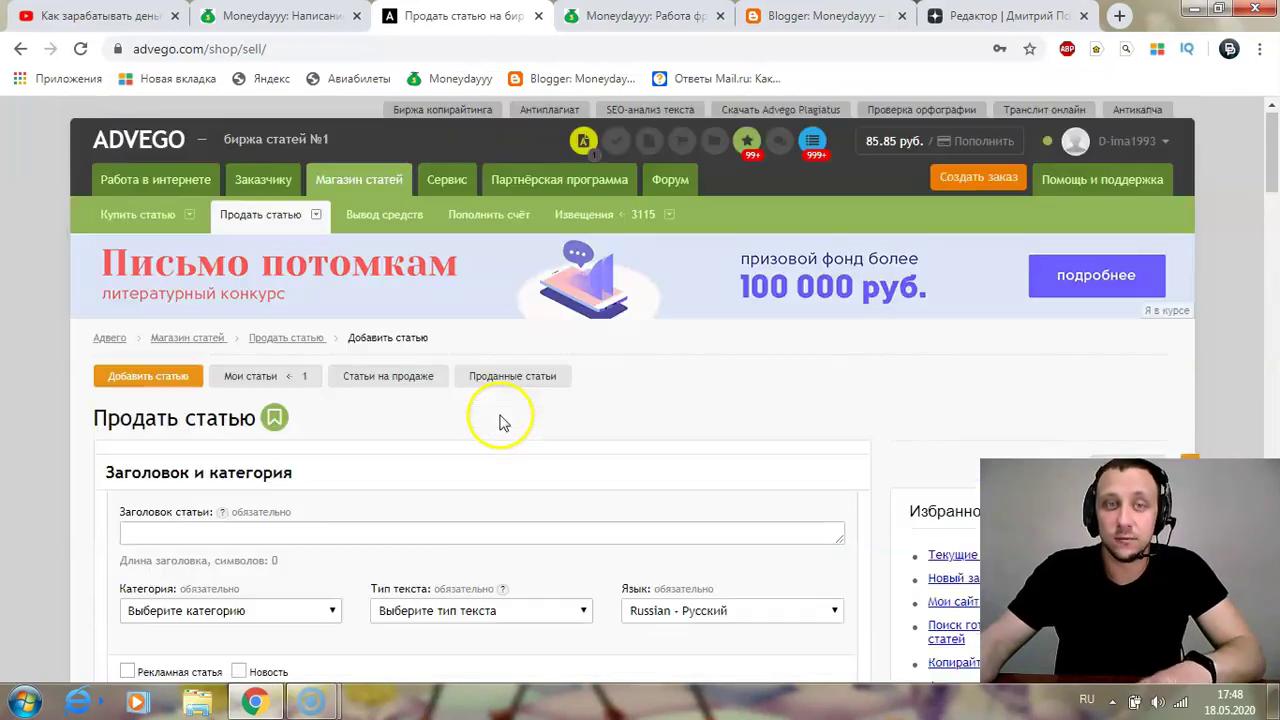
Close the Advego form and read the ETXT entry on the Moneydayyy article-writing page.
click(539, 16)
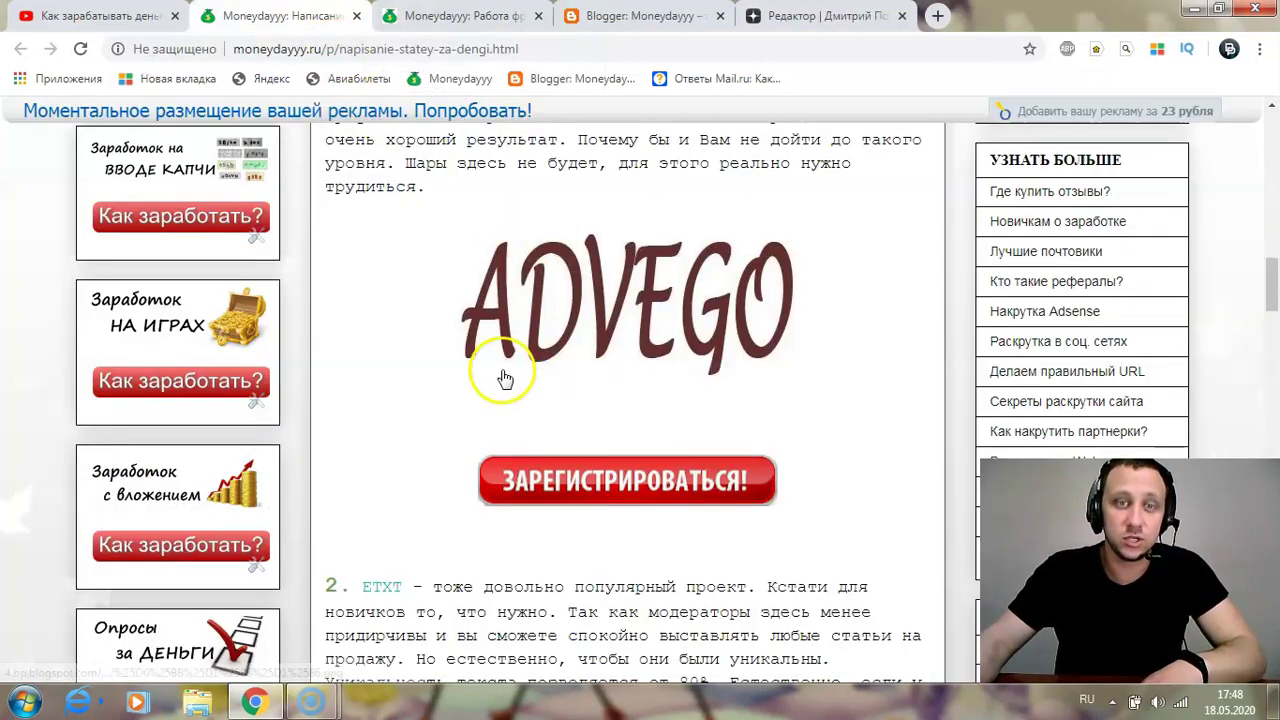
scroll(500, 371, down, 8)
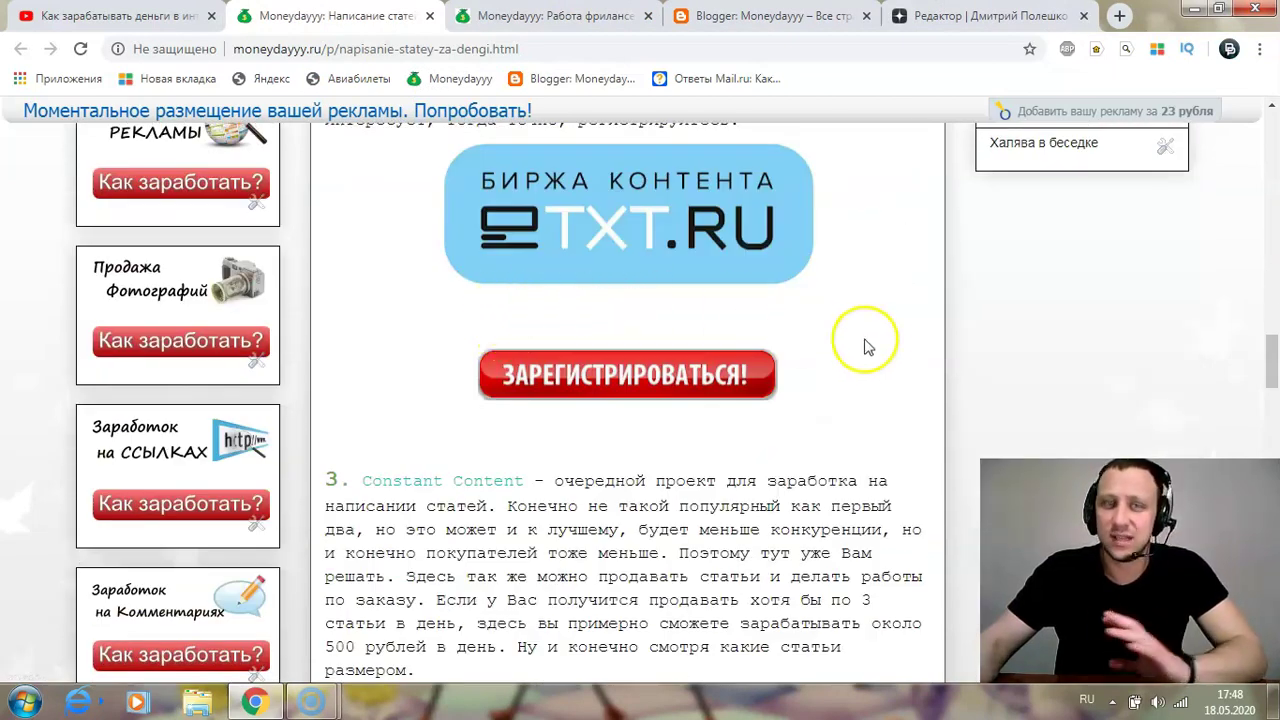
scroll(836, 366, up, 2)
scroll(836, 370, up, 3)
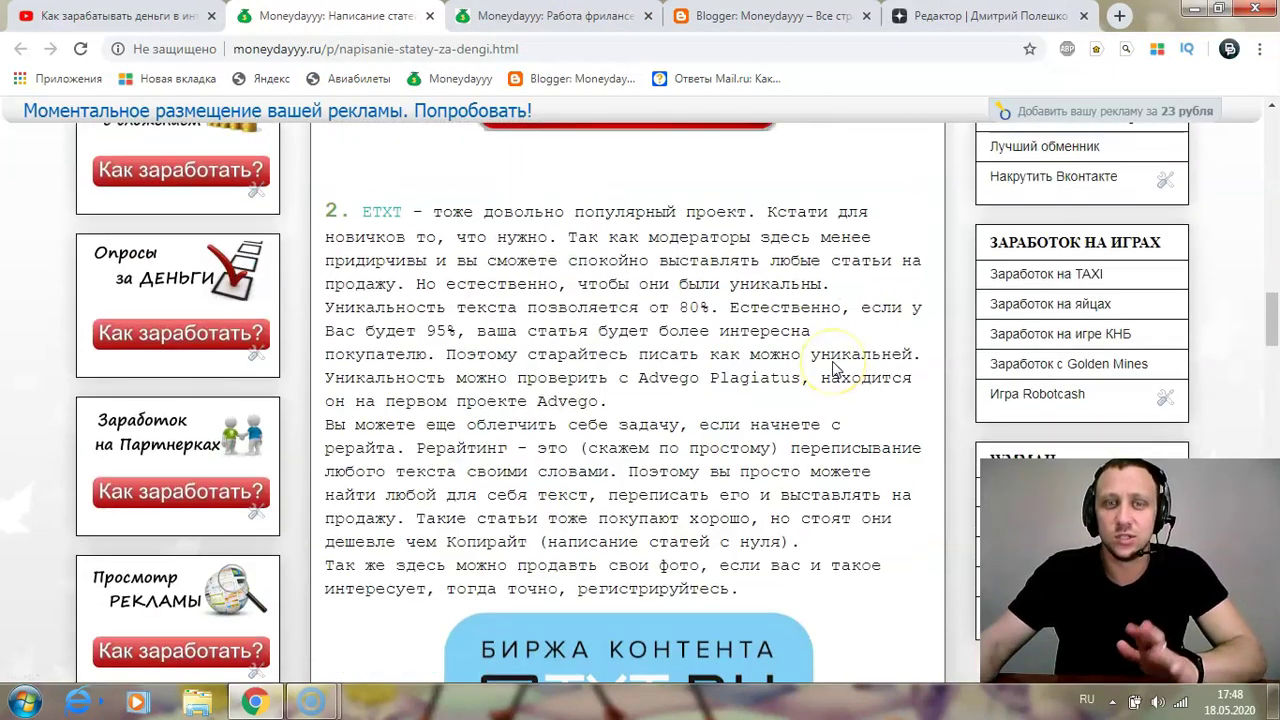
scroll(770, 395, up, 1)
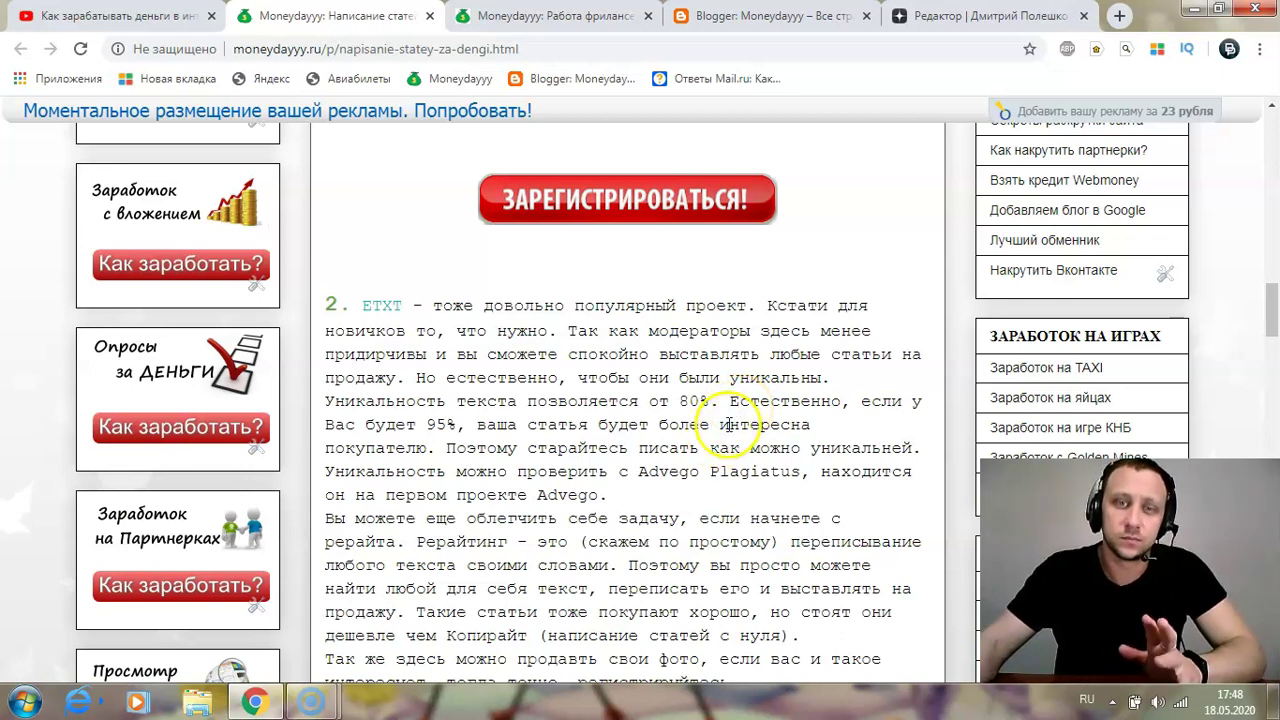
scroll(735, 409, down, 2)
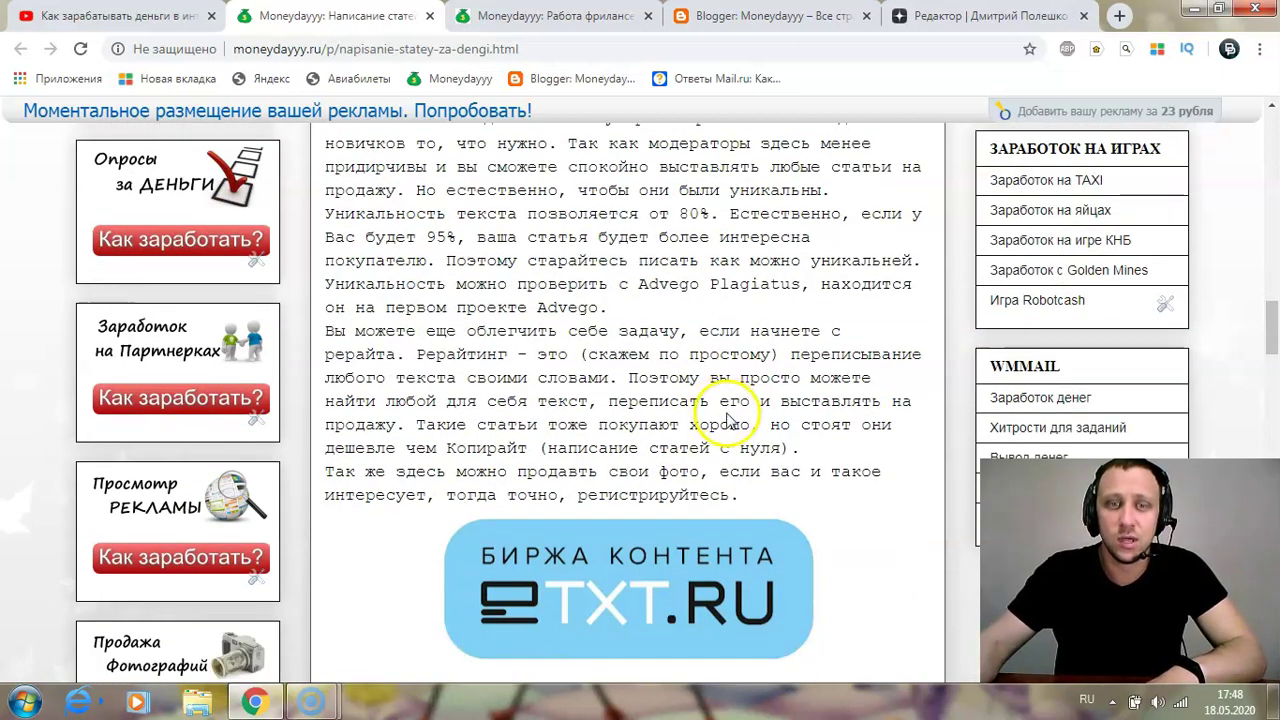
scroll(580, 320, down, 1)
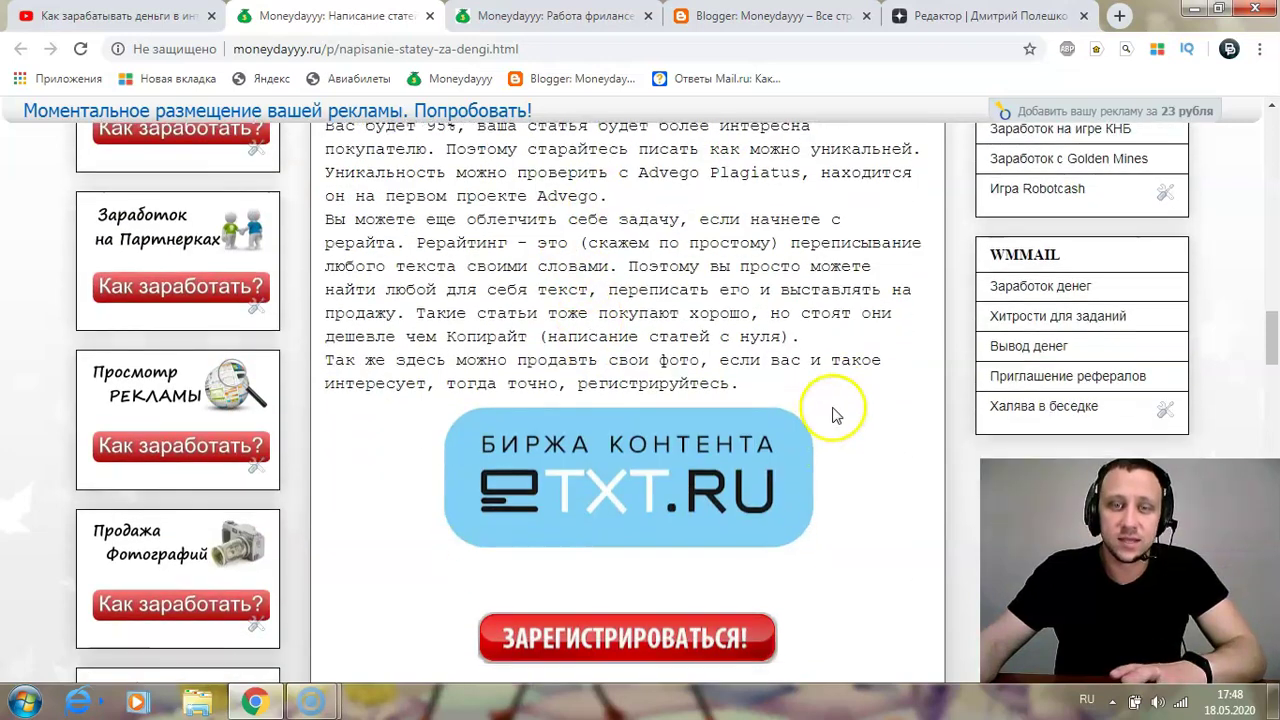
scroll(809, 457, up, 3)
Browse the Advego, ETXT and Constant Content entries on the article-writing page and return to its beginning.
scroll(700, 440, down, 10)
scroll(620, 500, up, 1)
scroll(650, 625, down, 2)
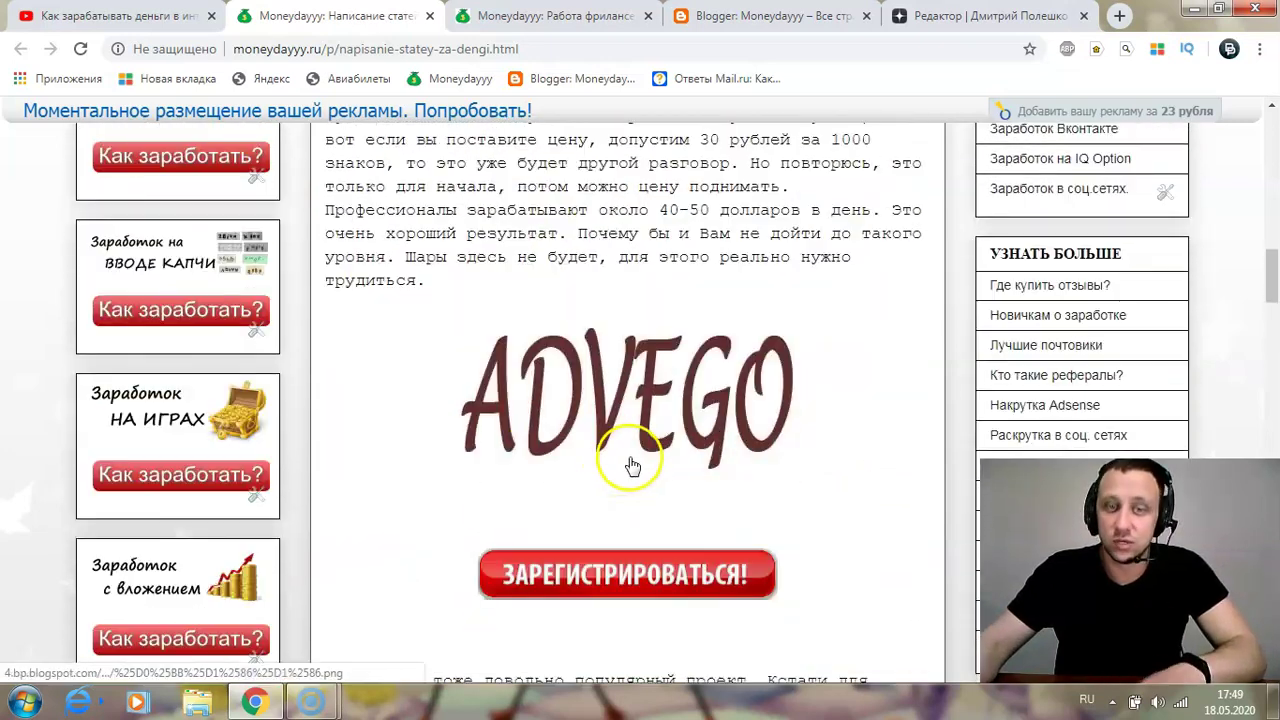
scroll(697, 457, down, 6)
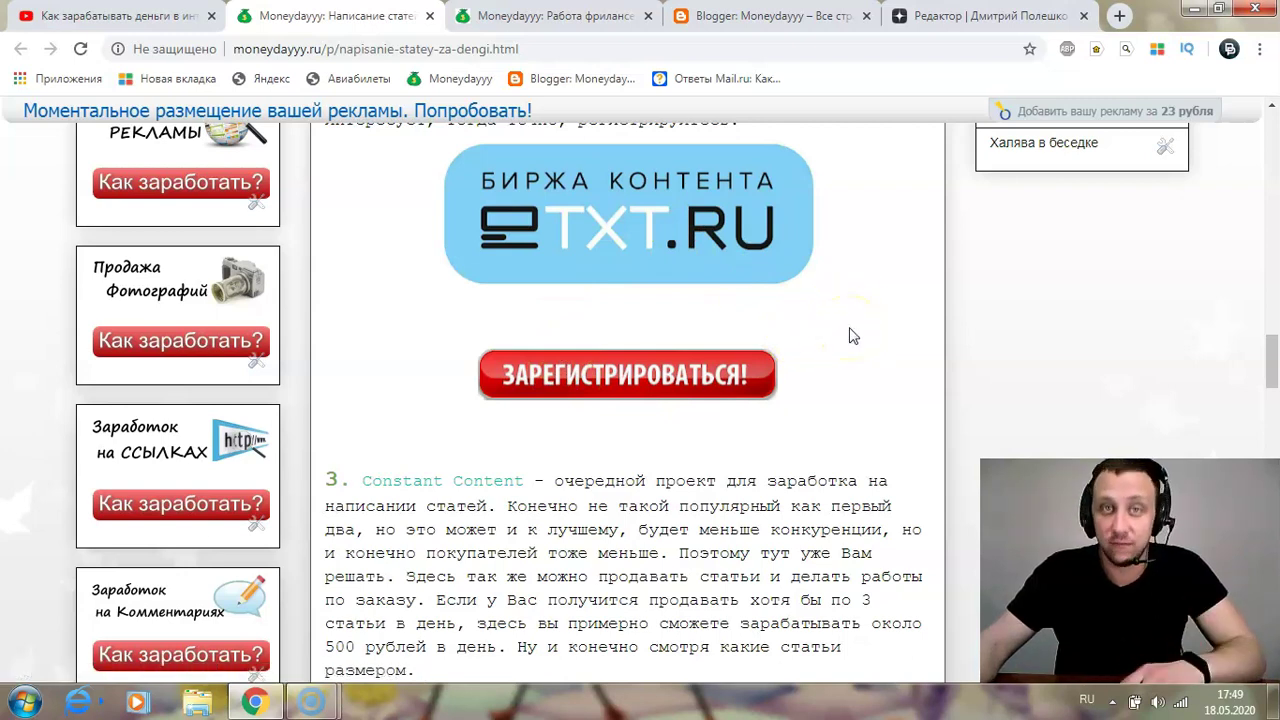
scroll(828, 400, down, 7)
scroll(540, 470, up, 1)
scroll(540, 465, up, 15)
scroll(636, 420, down, 3)
scroll(636, 420, up, 12)
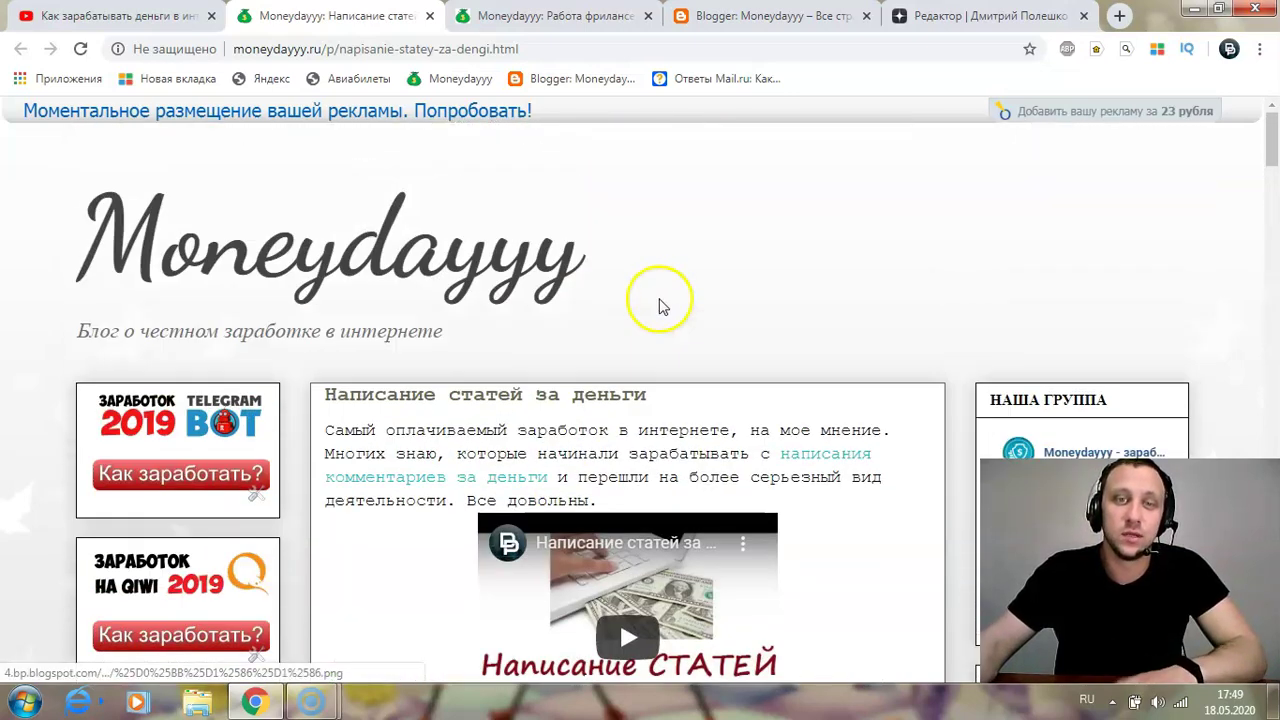
Switch to the Moneydayyy page about freelancing and read its introduction and the Kwork and Weblancer entries.
key(ctrl+Tab)
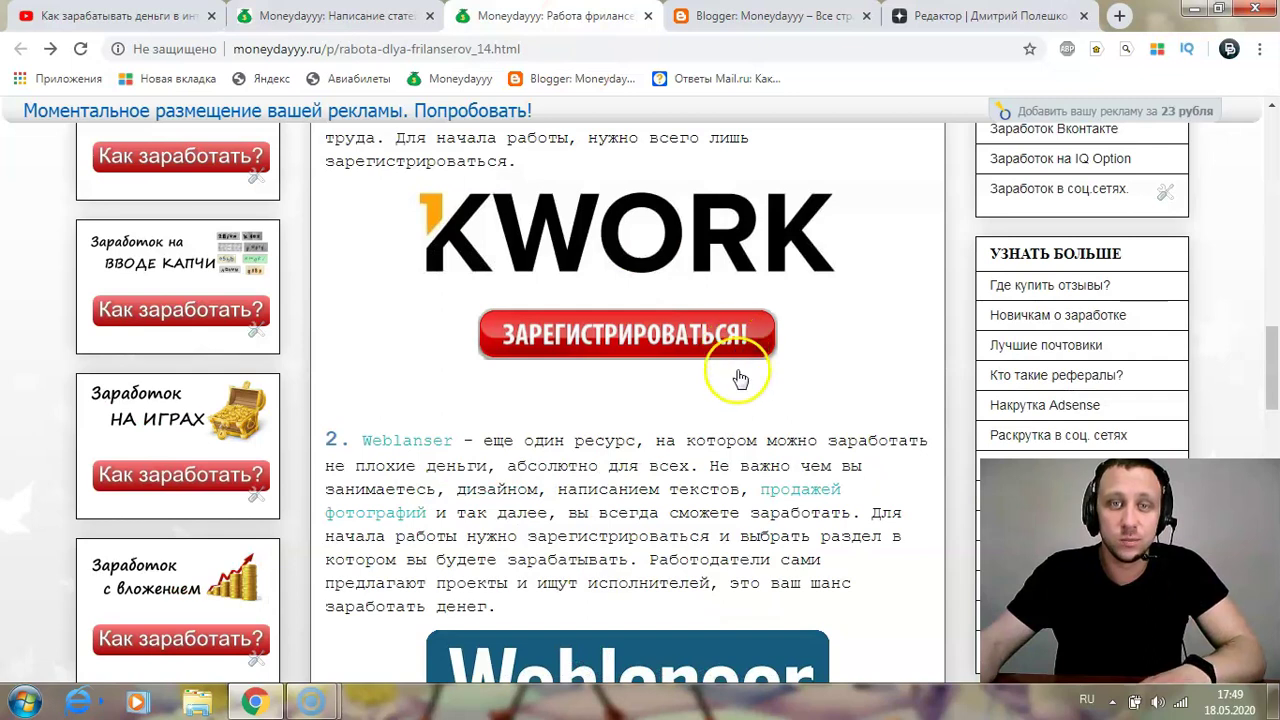
scroll(657, 434, up, 15)
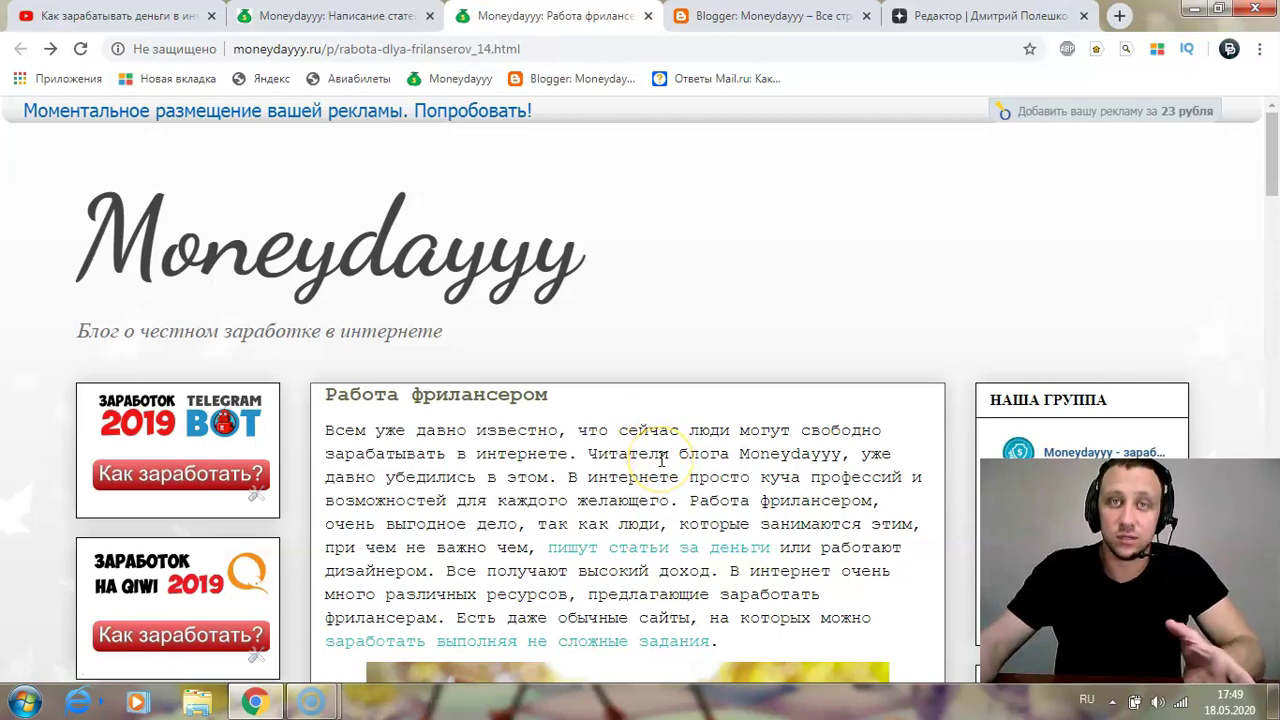
scroll(661, 459, down, 10)
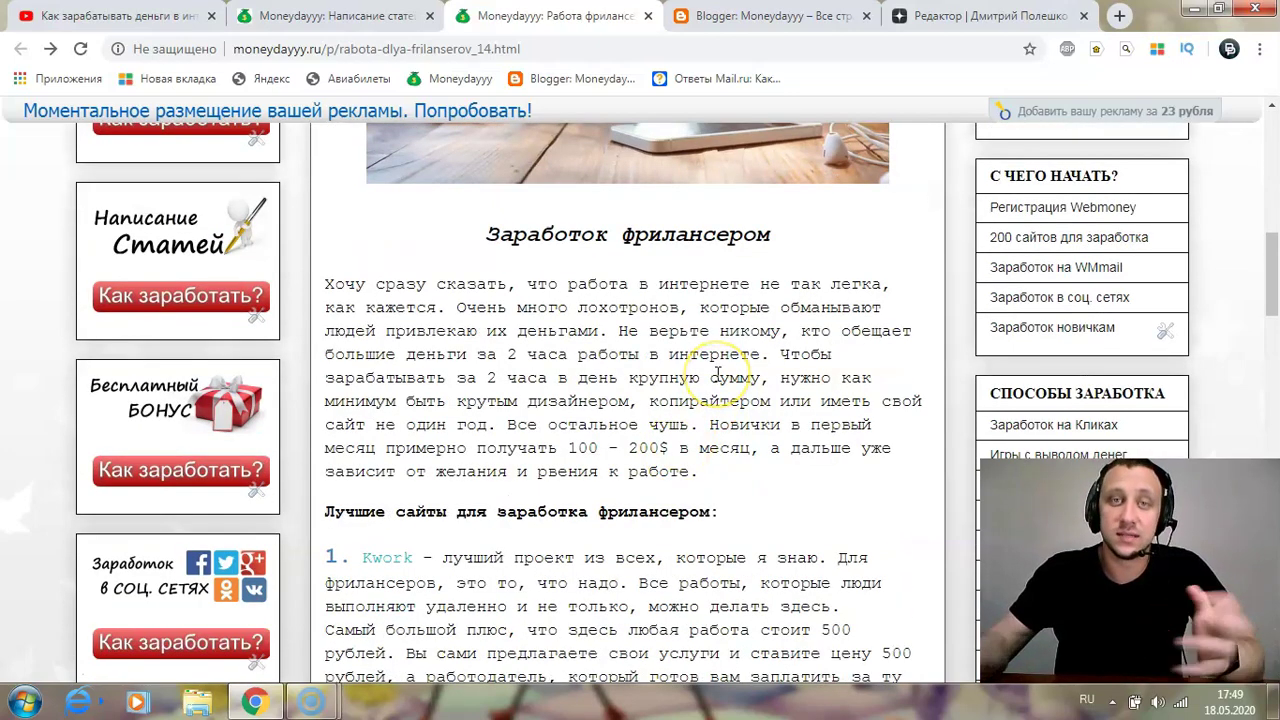
scroll(717, 373, down, 9)
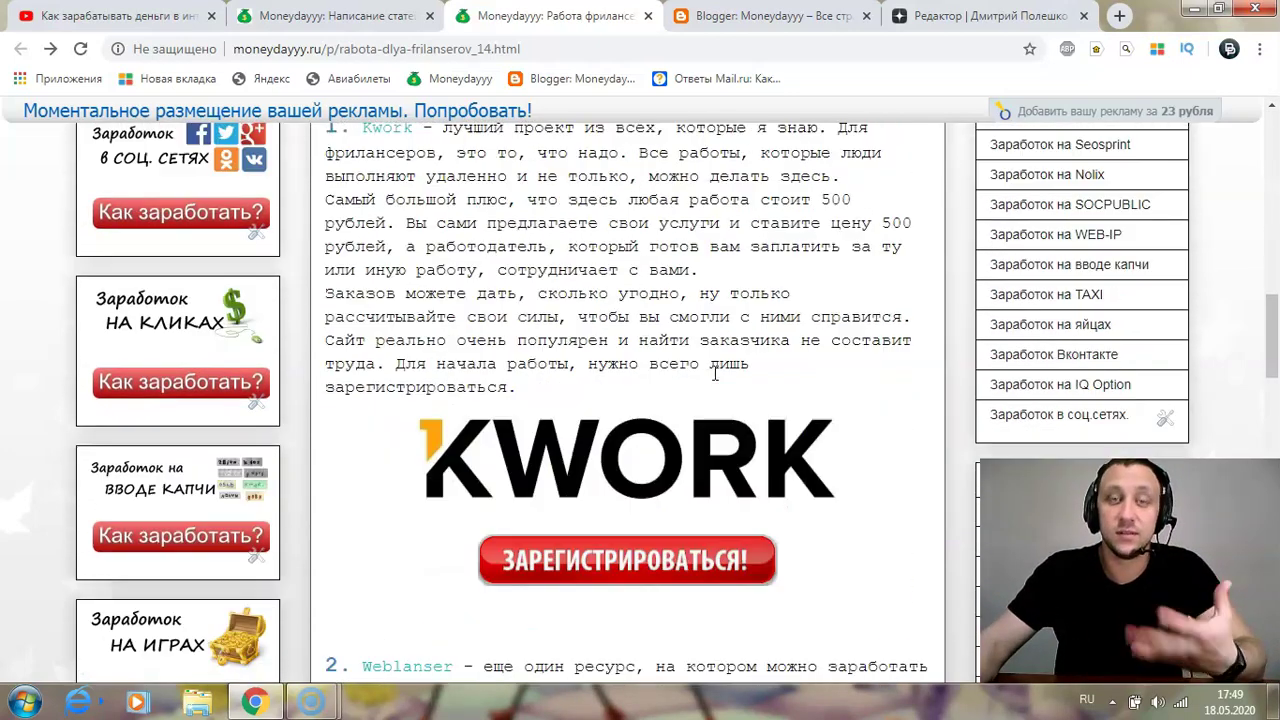
scroll(612, 332, up, 3)
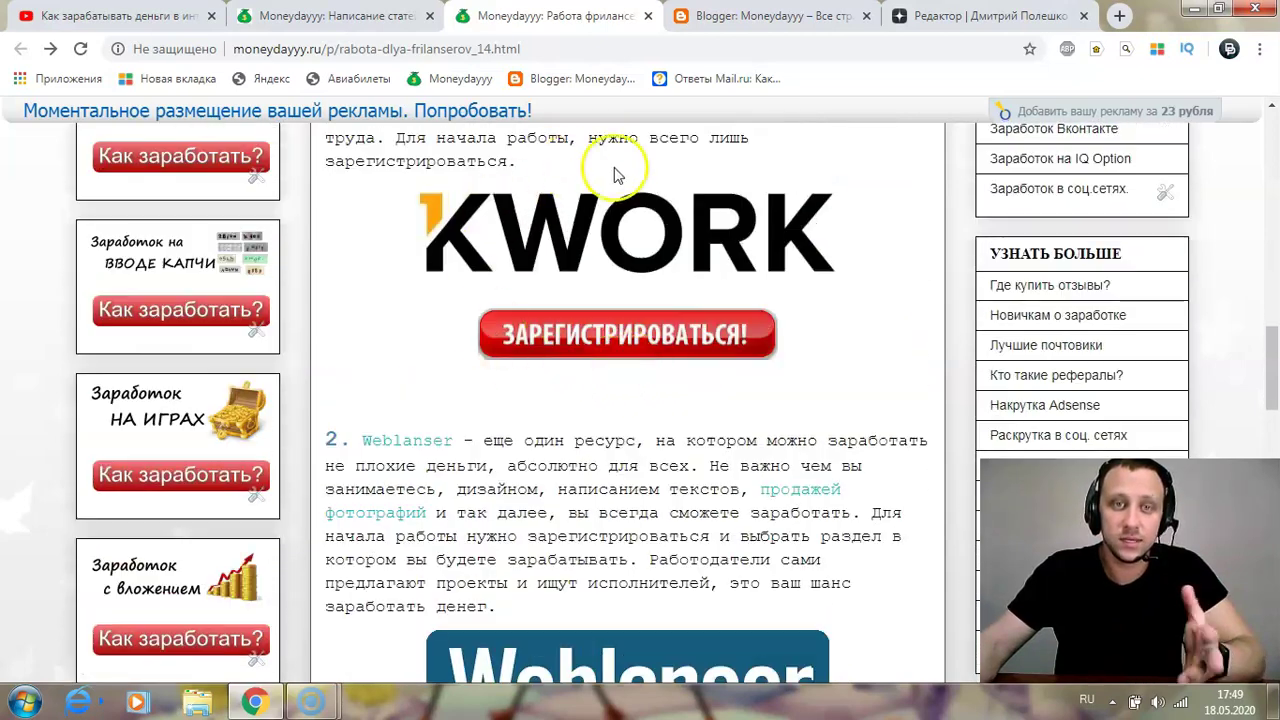
scroll(660, 345, up, 5)
scroll(586, 343, down, 10)
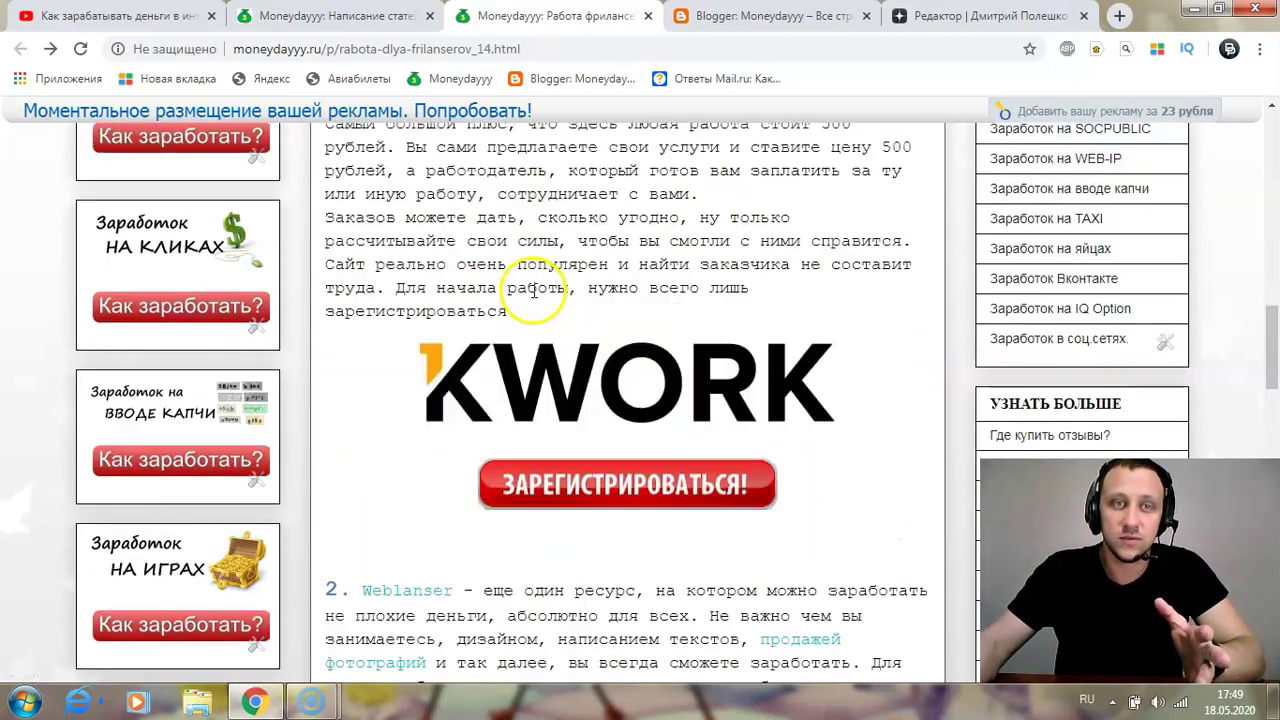
scroll(565, 400, down, 3)
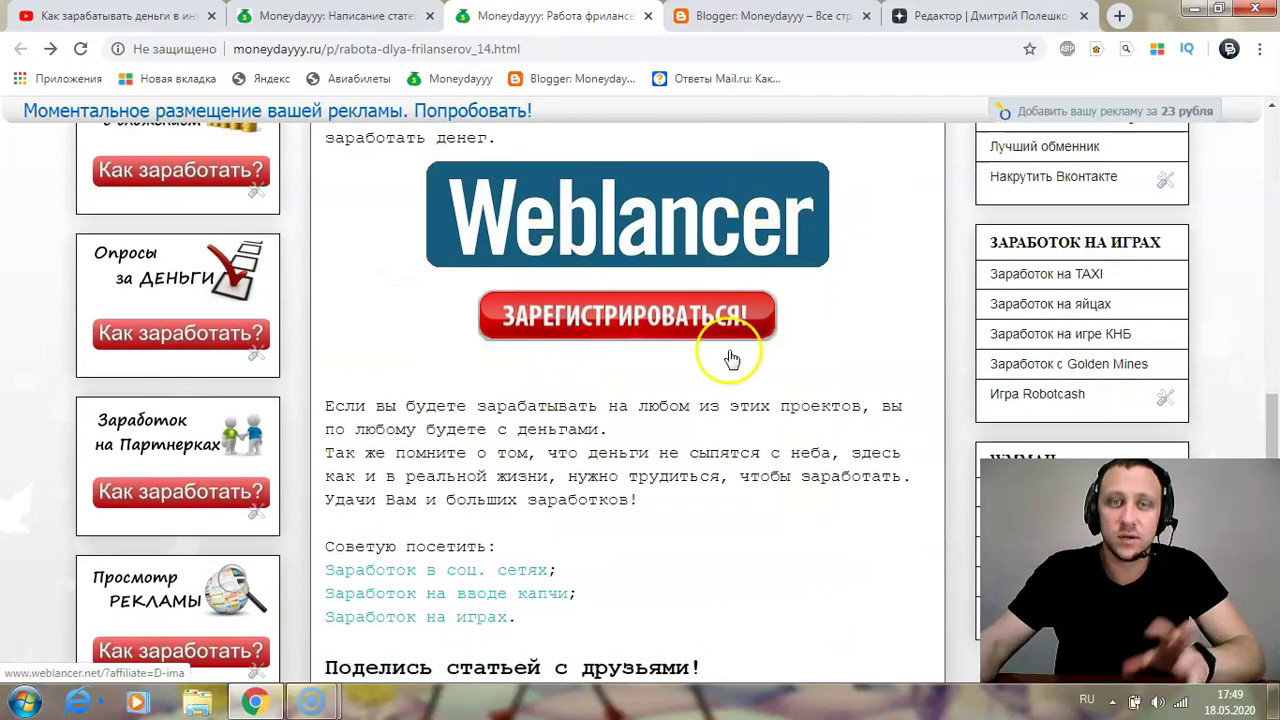
Open Weblancer through its registration link on the blog and go to the site's job listings.
click(620, 320)
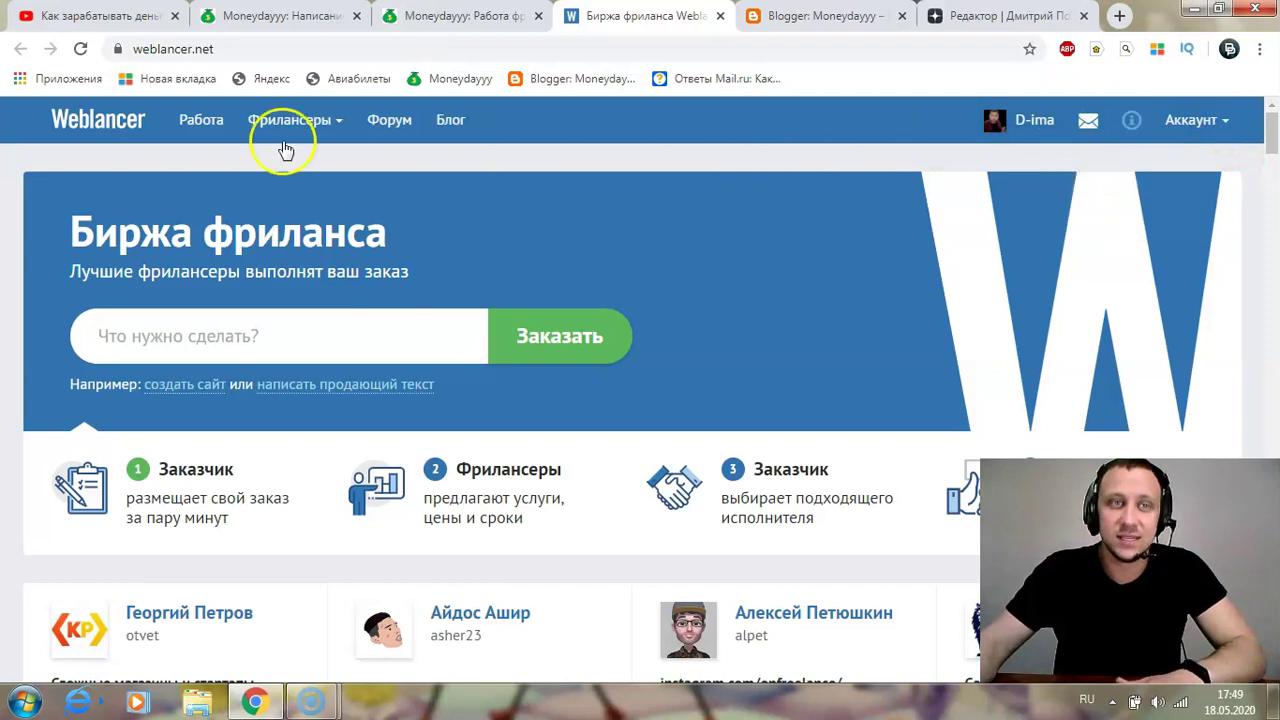
click(187, 127)
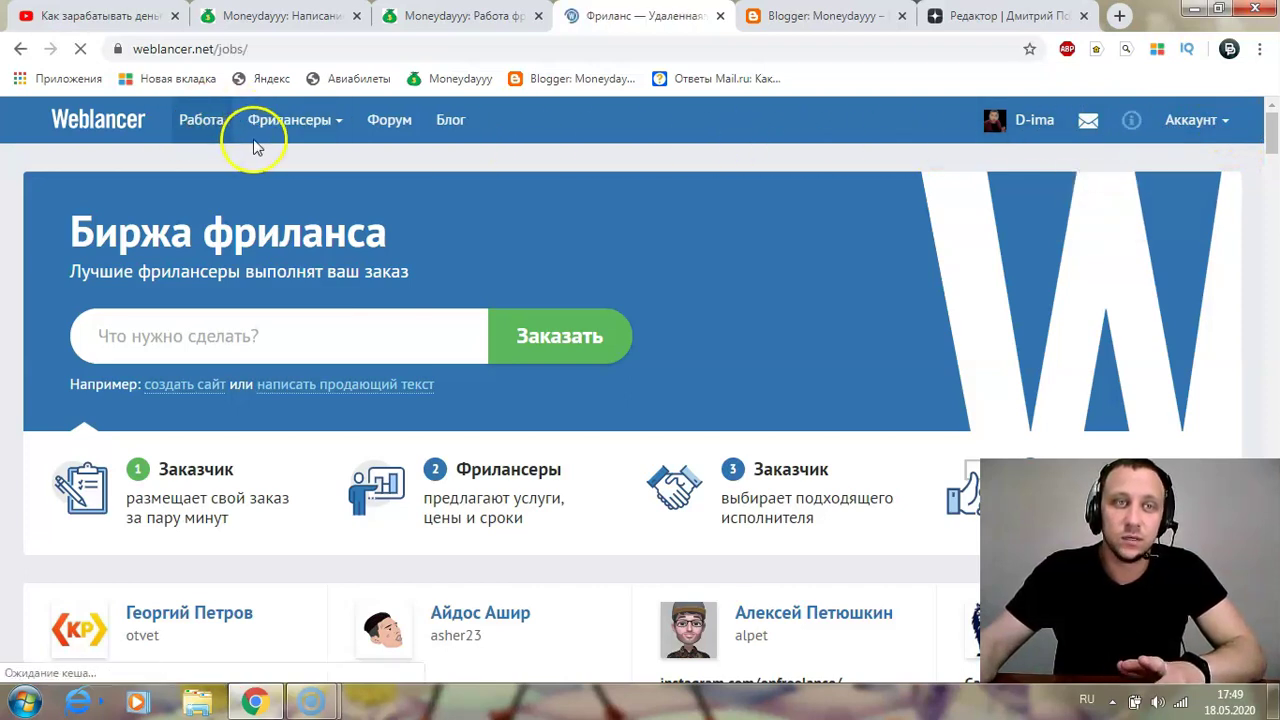
scroll(1123, 309, down, 2)
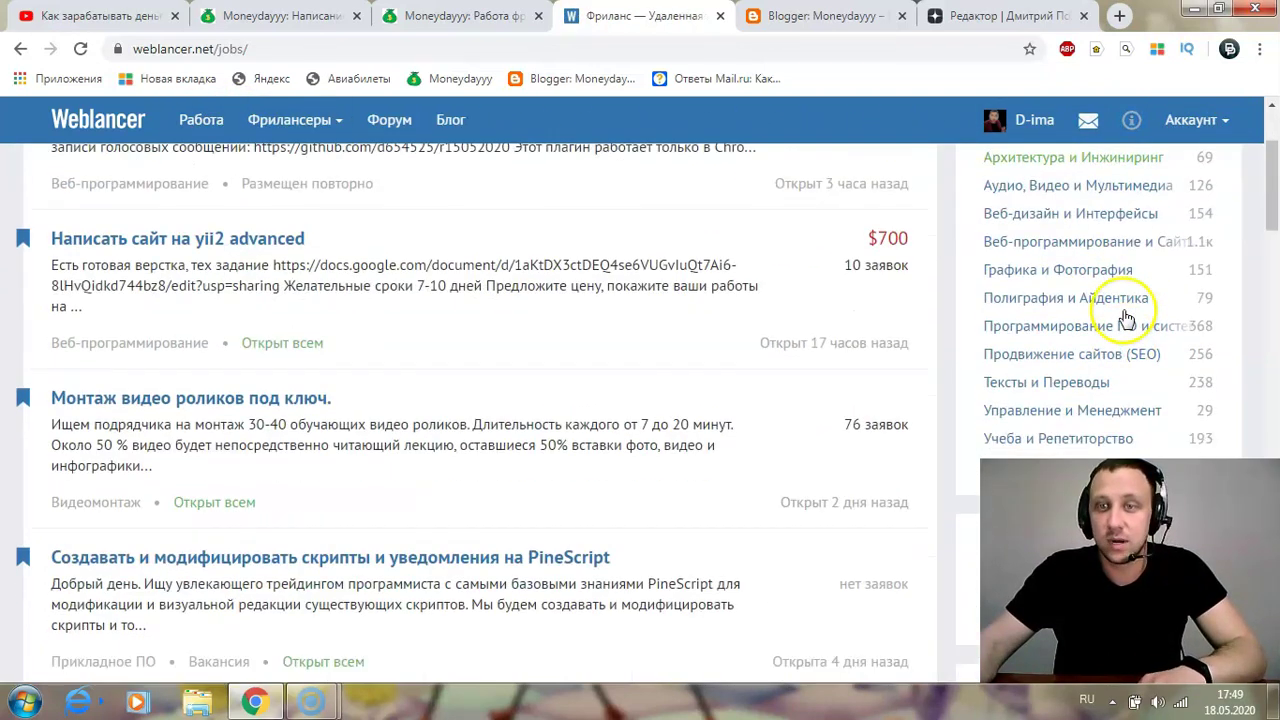
Expand the "Тексты и Переводы" job category and examine its subcategories, from copywriting to transcription.
mouse_move(1068, 384)
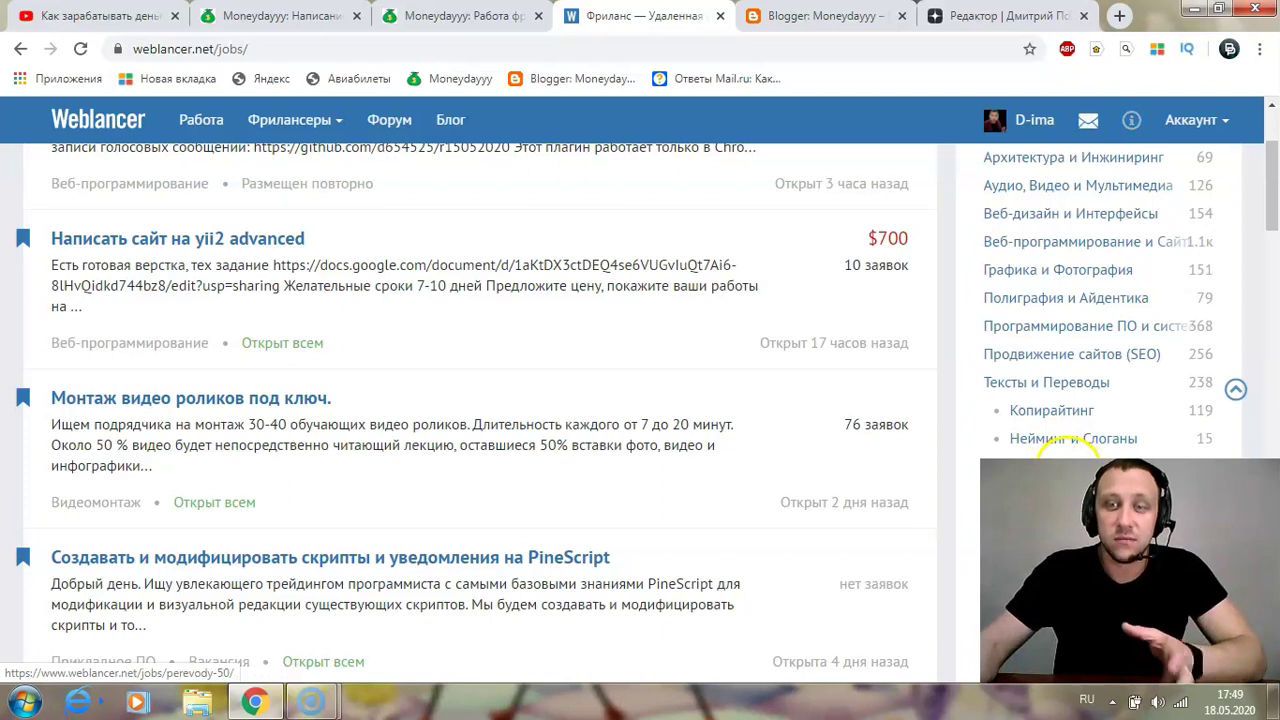
scroll(1050, 442, down, 2)
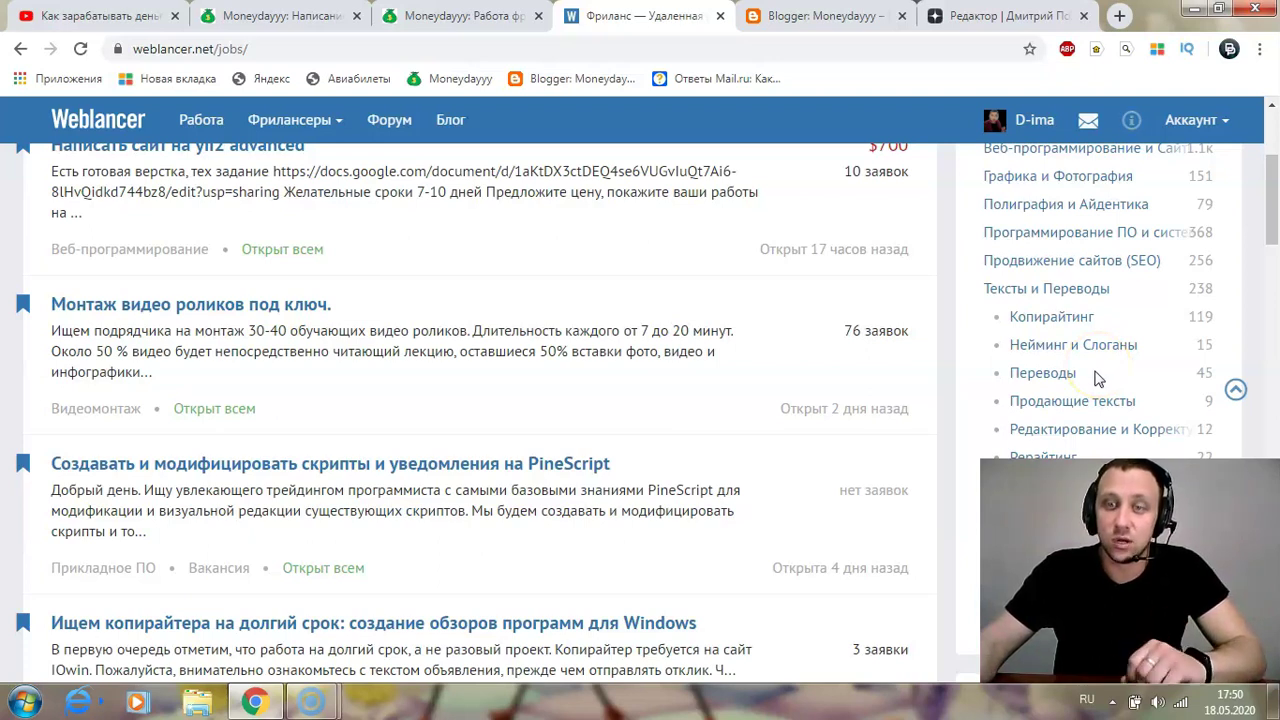
scroll(1104, 378, down, 1)
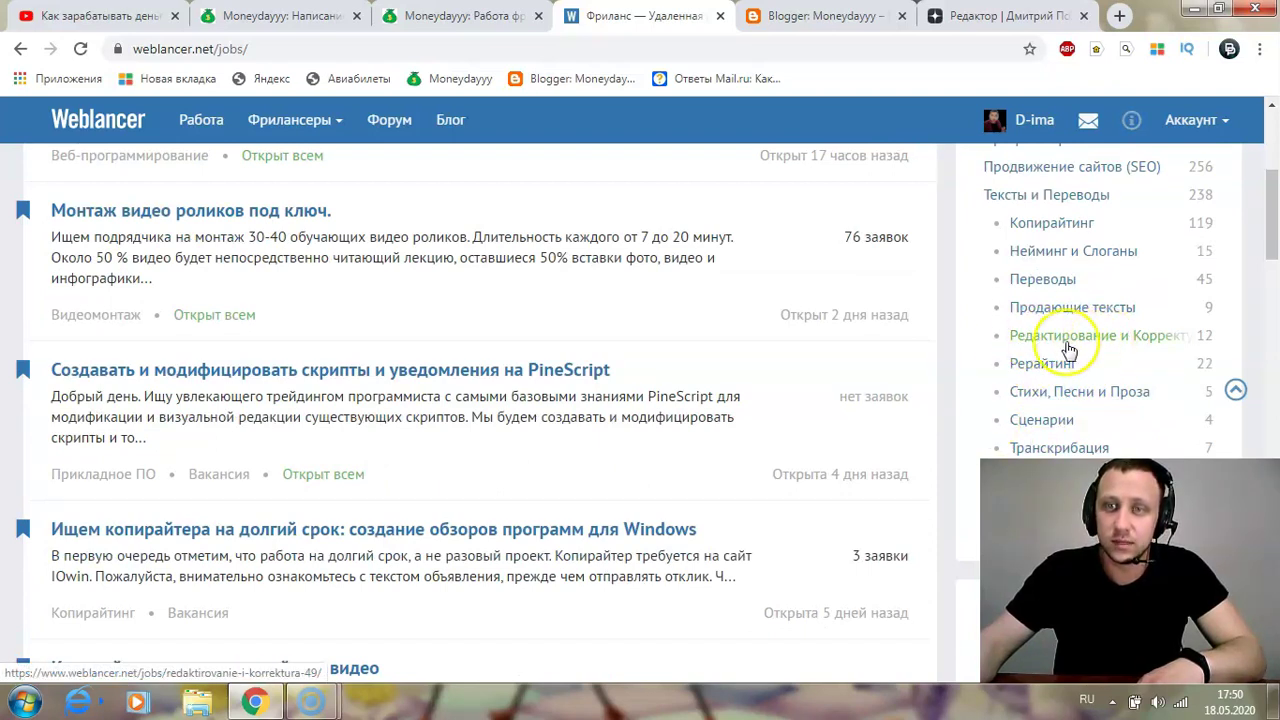
scroll(1088, 352, up, 1)
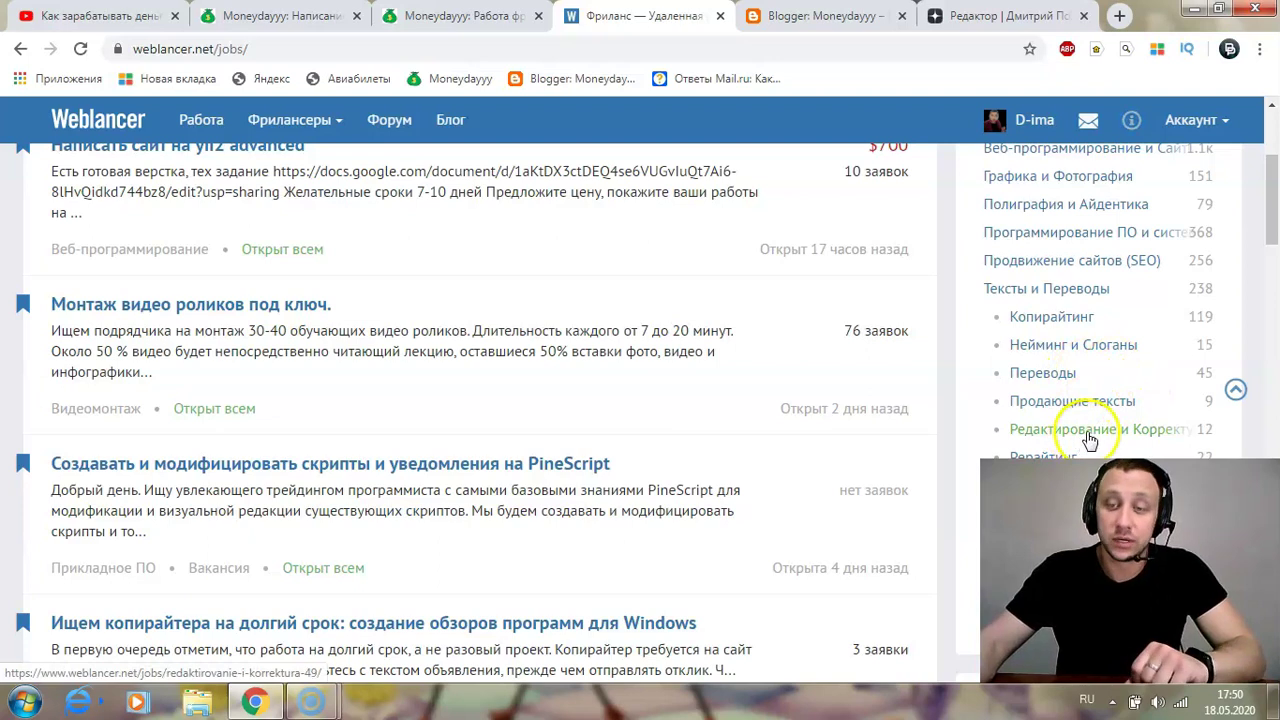
scroll(1088, 440, down, 1)
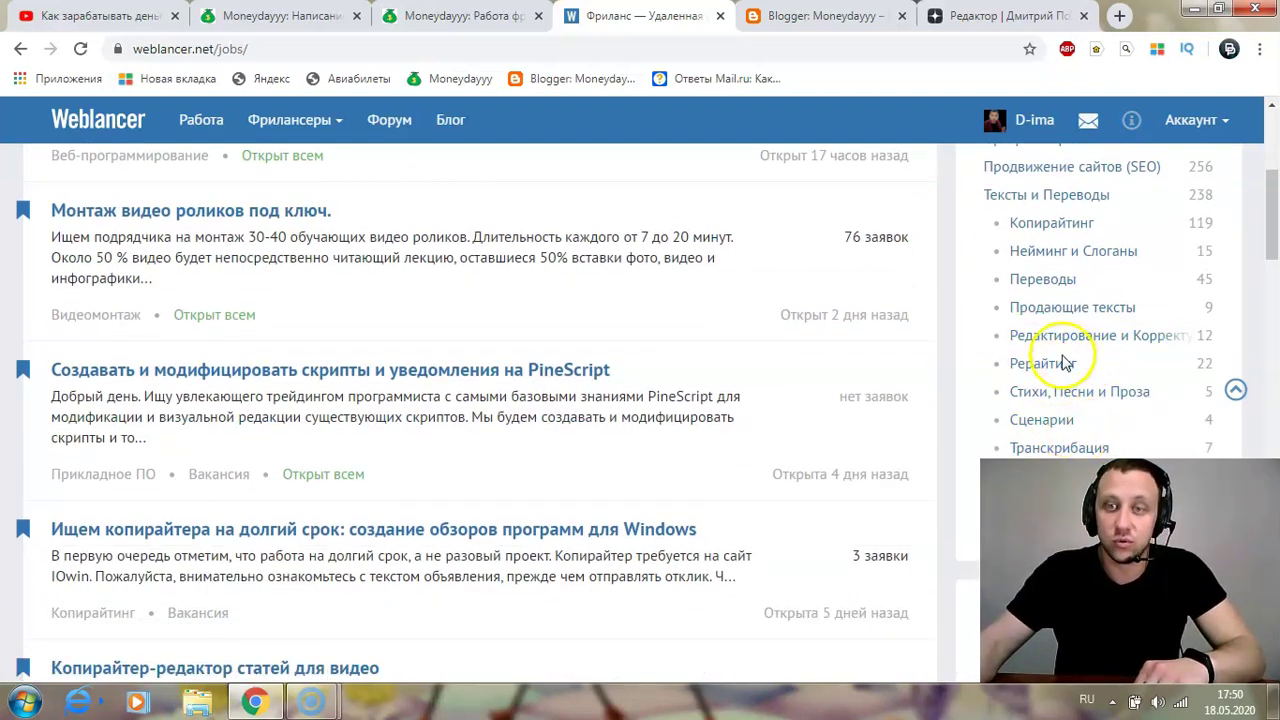
Open the "Копирайтинг" subcategory on Weblancer and read the first listings, including the pinned copywriter vacancies and the IT articles order.
scroll(1063, 380, up, 1)
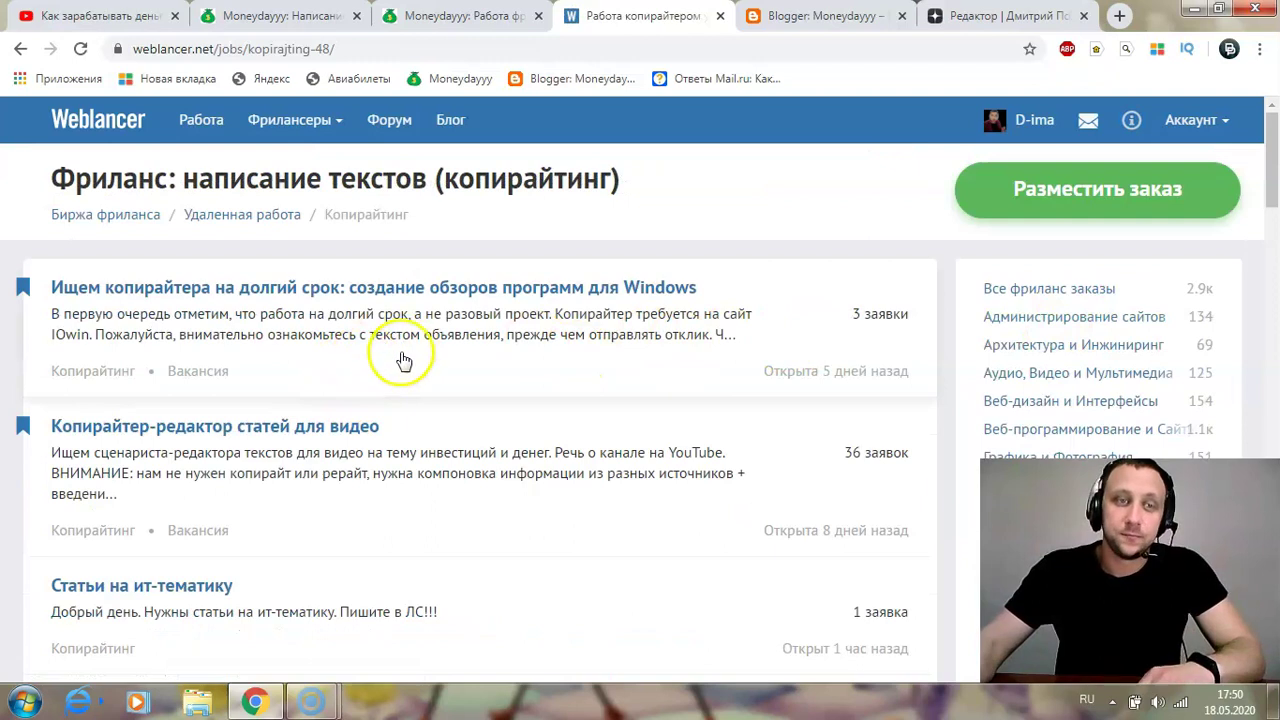
scroll(185, 371, down, 1)
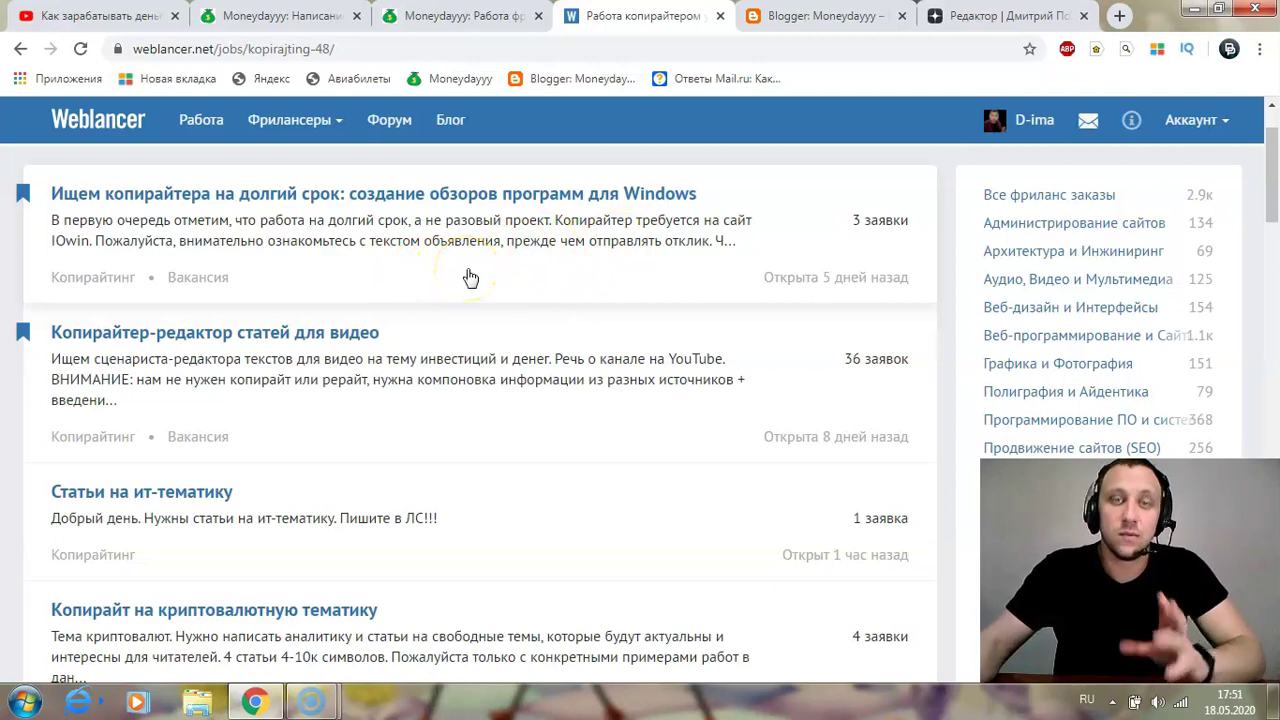
scroll(470, 277, down, 1)
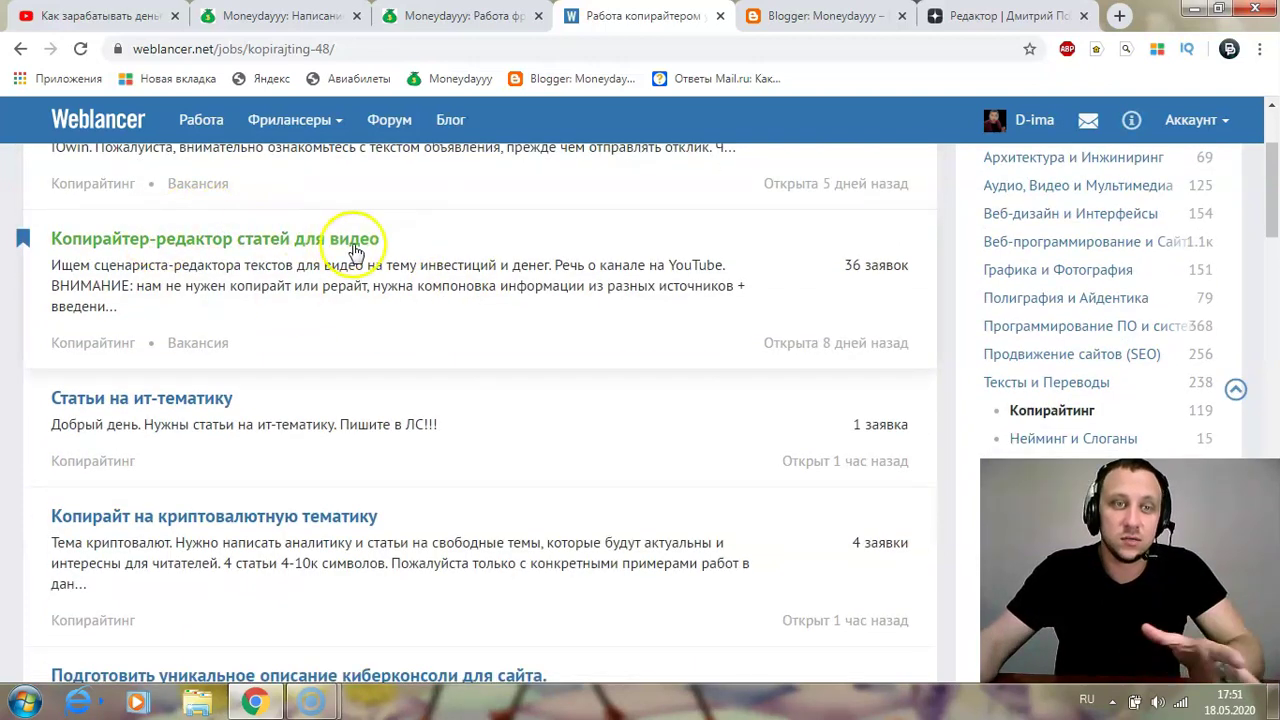
scroll(255, 320, down, 1)
scroll(374, 343, up, 4)
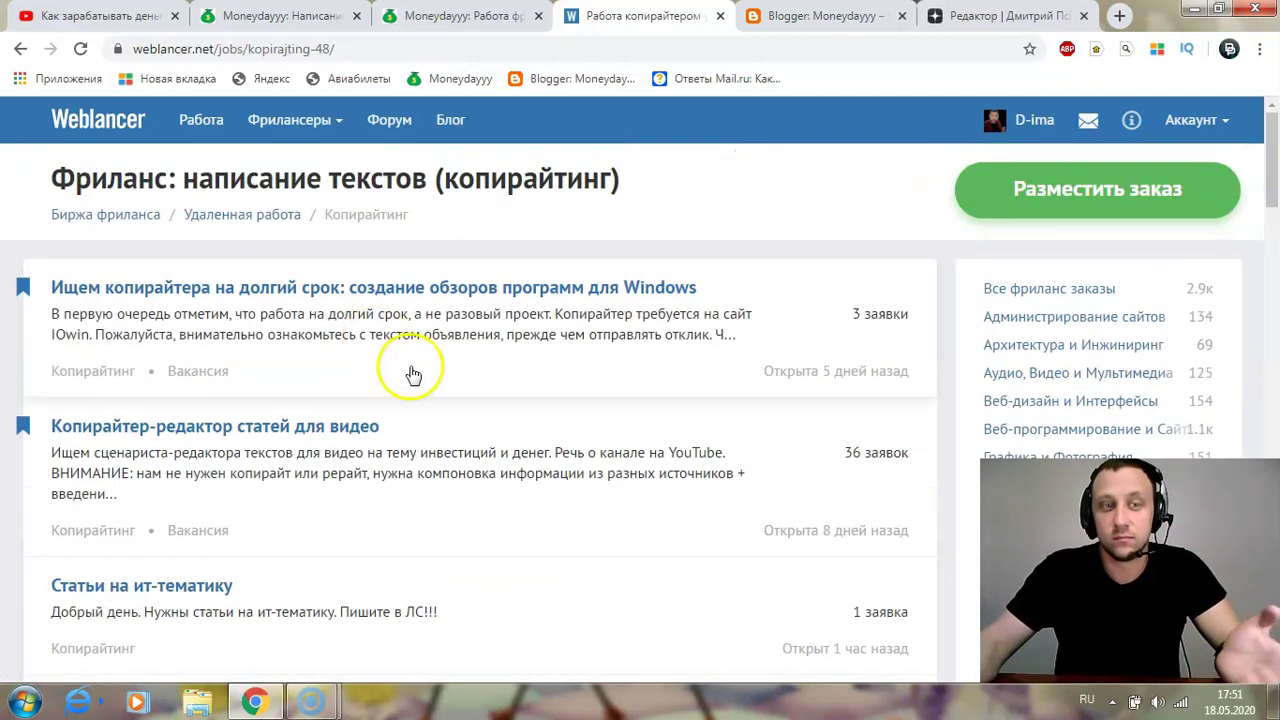
scroll(424, 386, down, 2)
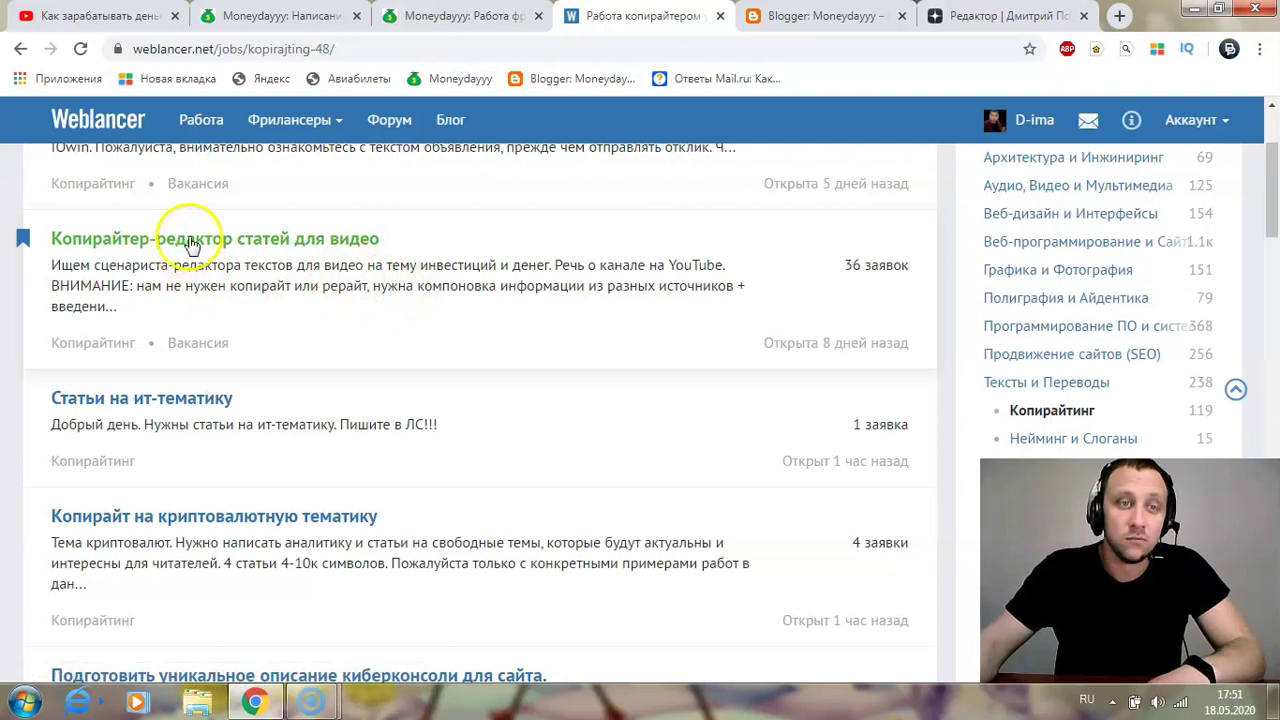
scroll(320, 286, down, 2)
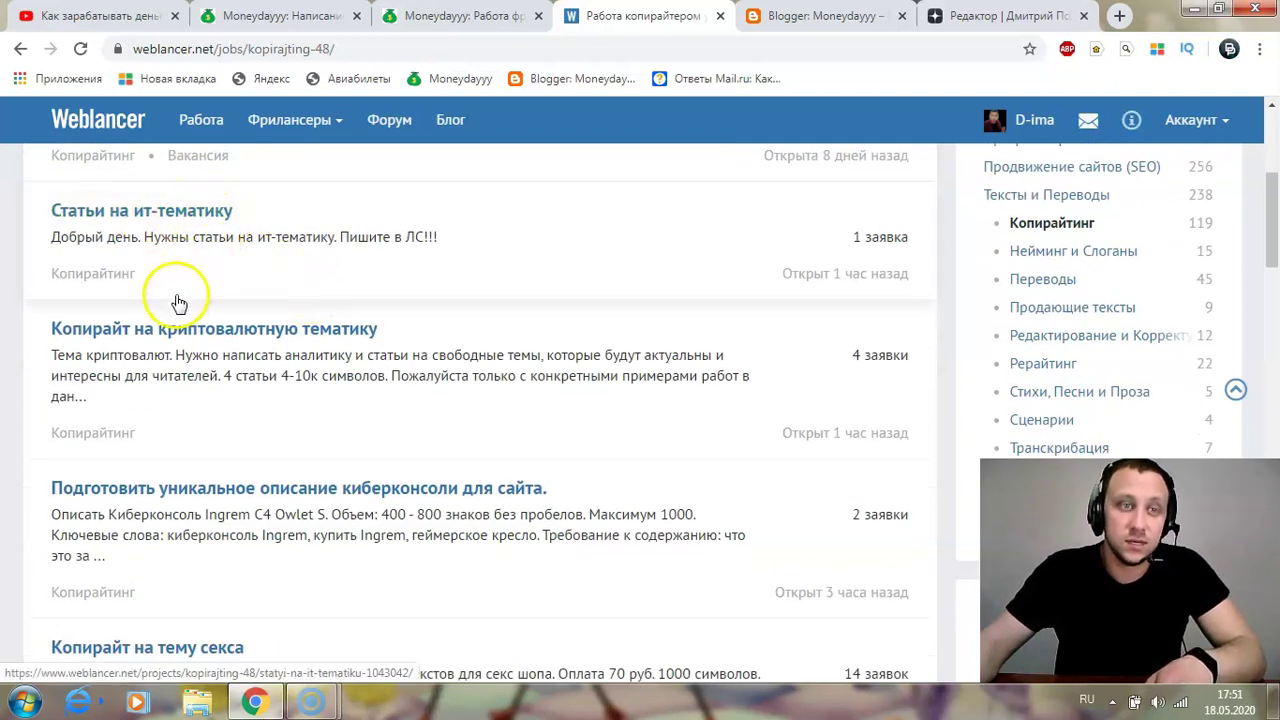
Examine the copywriting orders from the cryptocurrency texts down to the website biography, comparing topics, requirements and number of bids.
scroll(137, 334, down, 1)
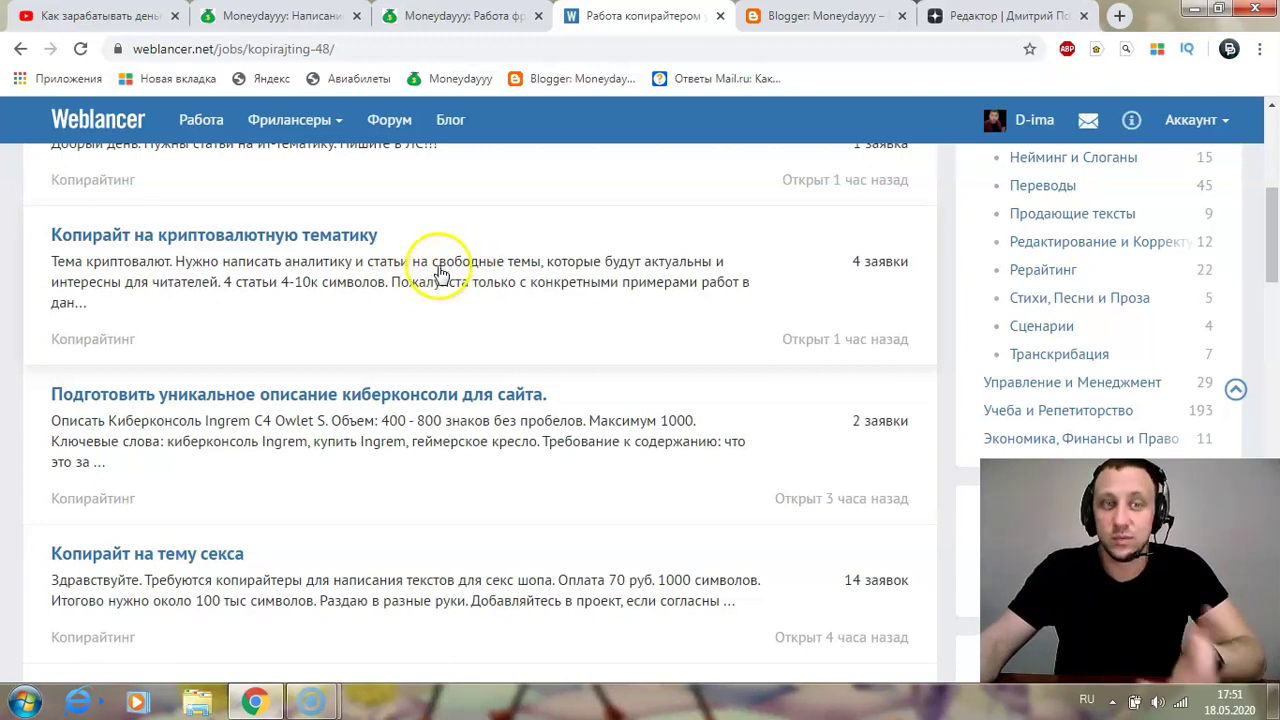
scroll(380, 230, down, 1)
scroll(600, 200, up, 1)
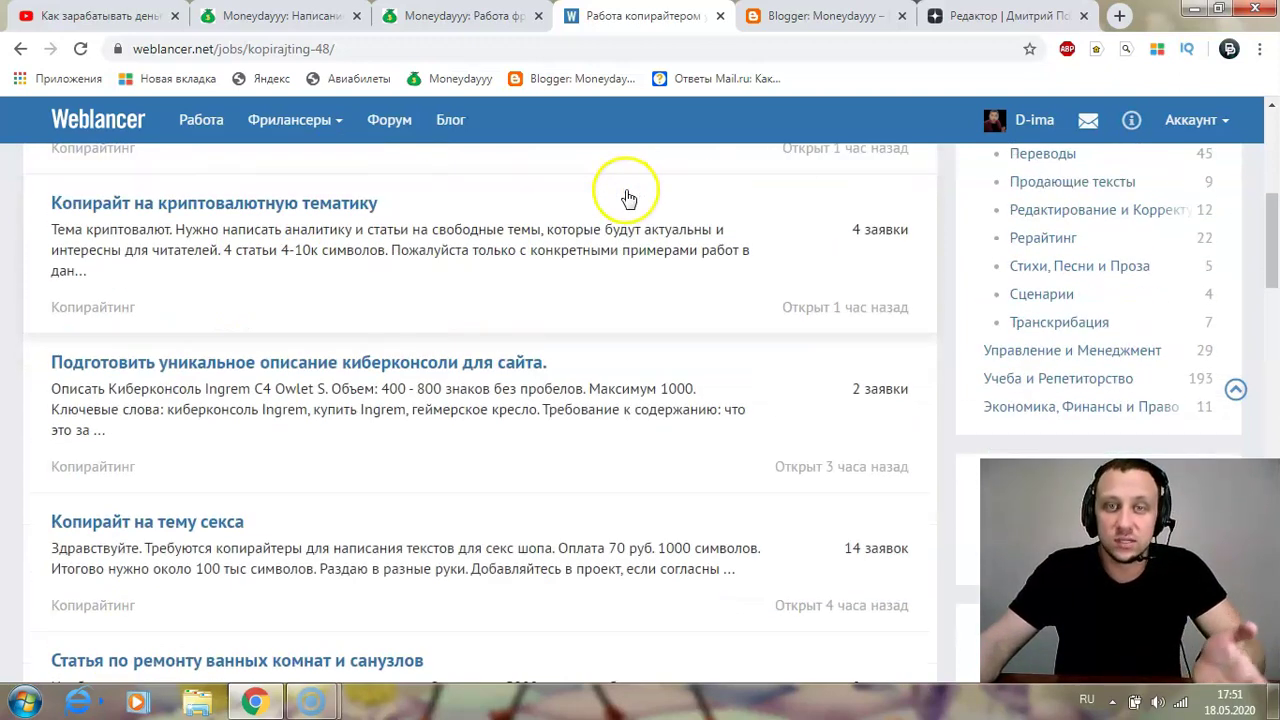
scroll(457, 300, down, 2)
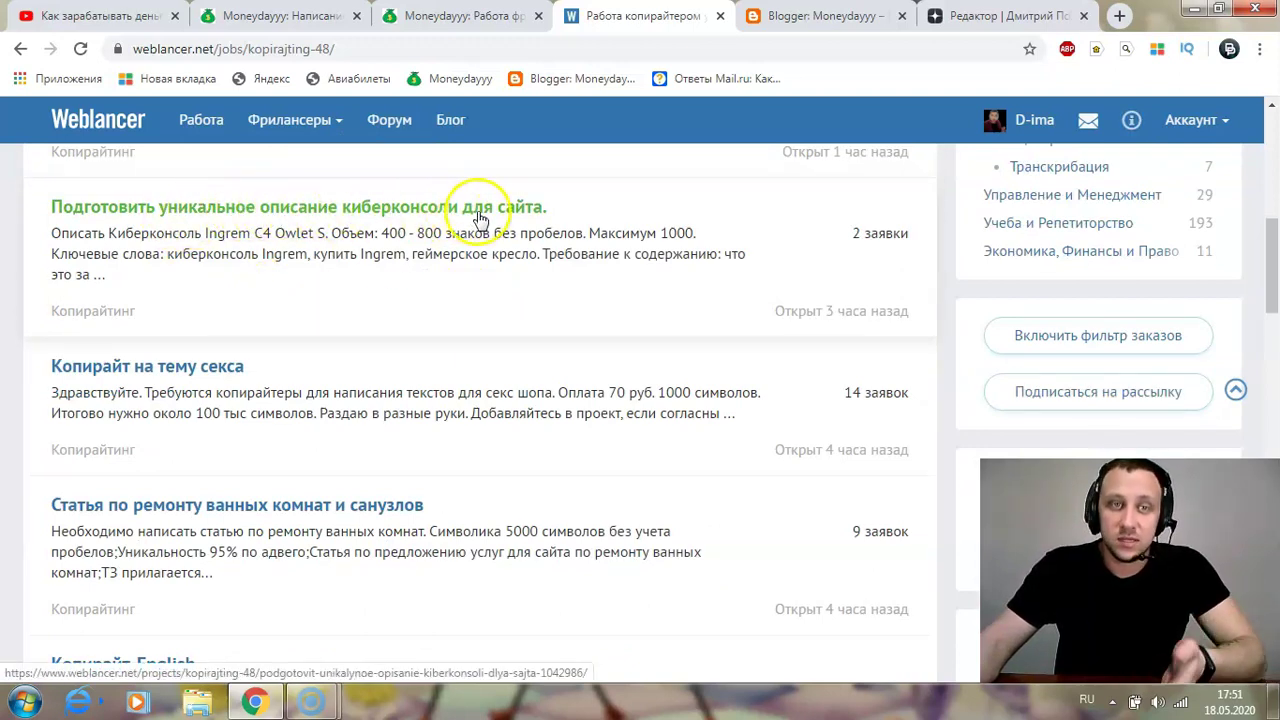
scroll(152, 343, down, 1)
scroll(152, 343, down, 1)
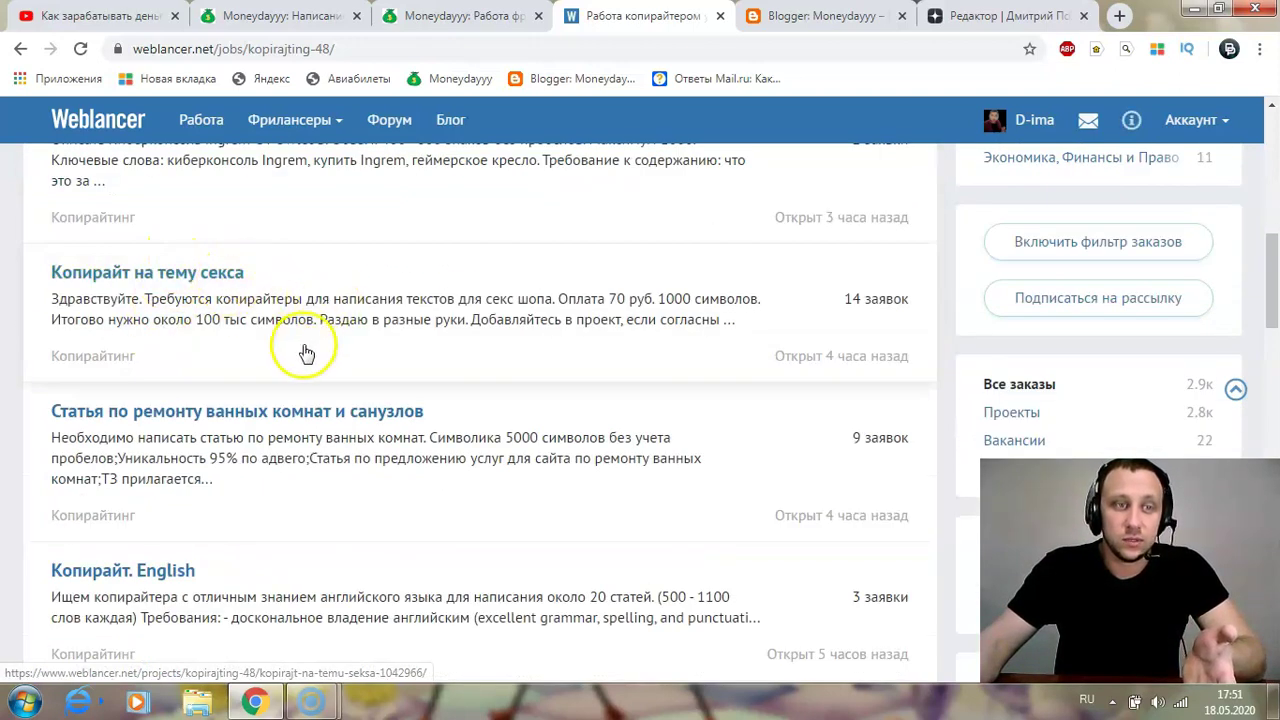
scroll(280, 340, down, 1)
scroll(180, 330, down, 1)
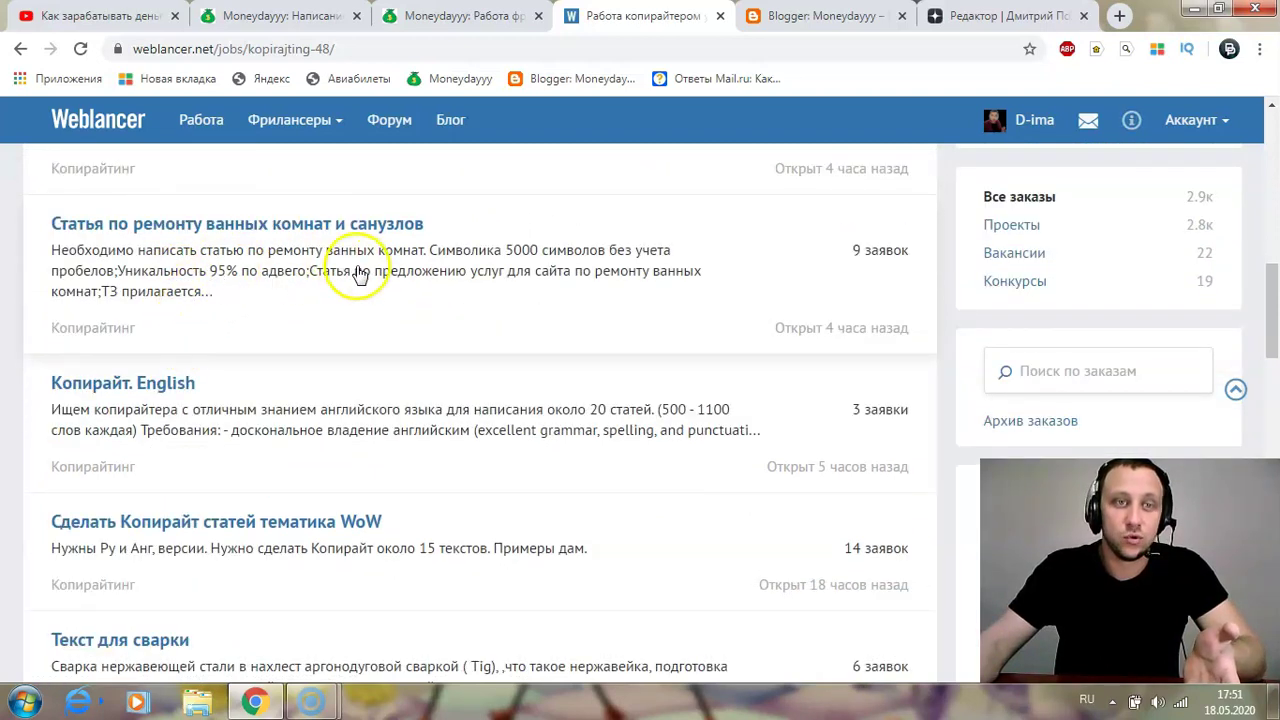
scroll(220, 300, down, 1)
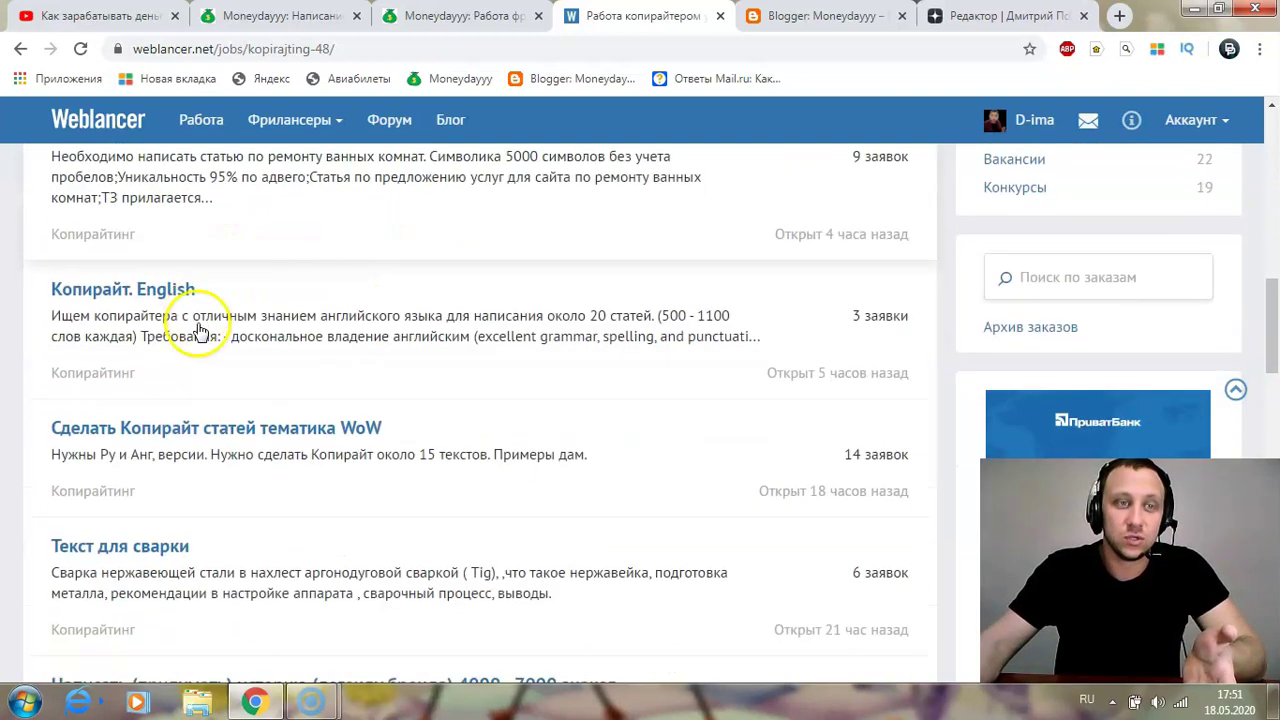
scroll(218, 348, down, 1)
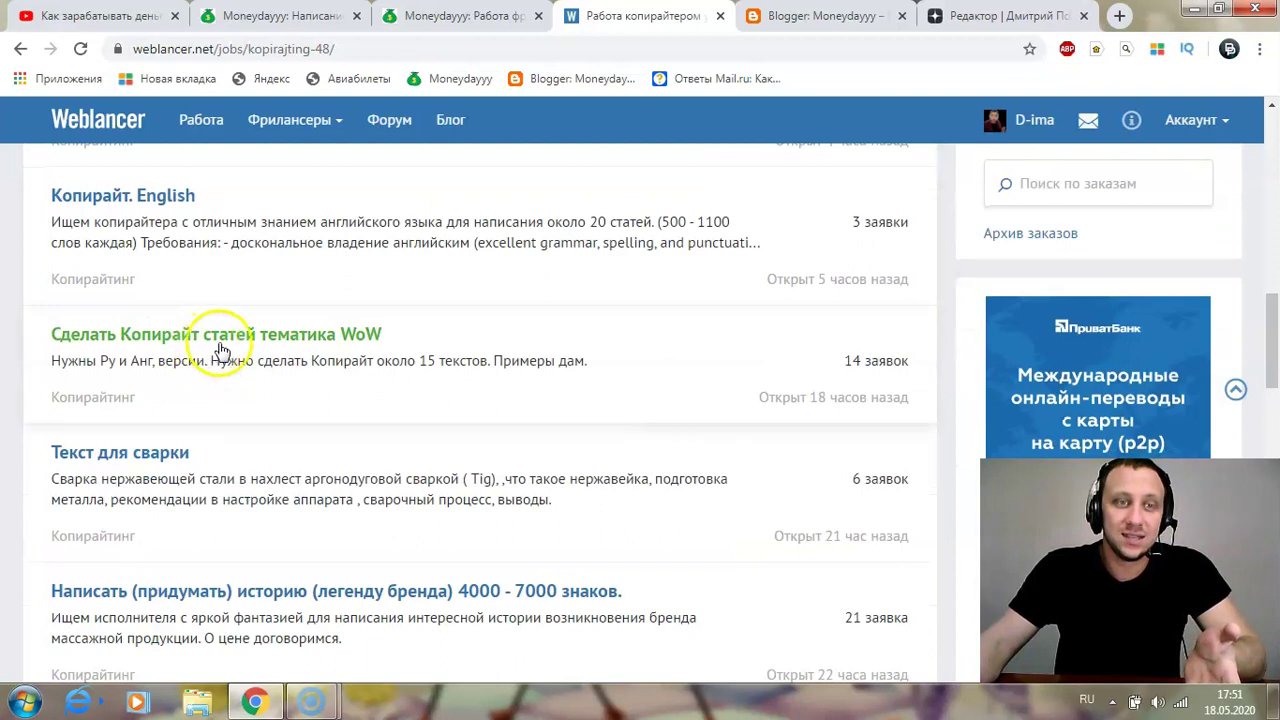
scroll(220, 408, down, 1)
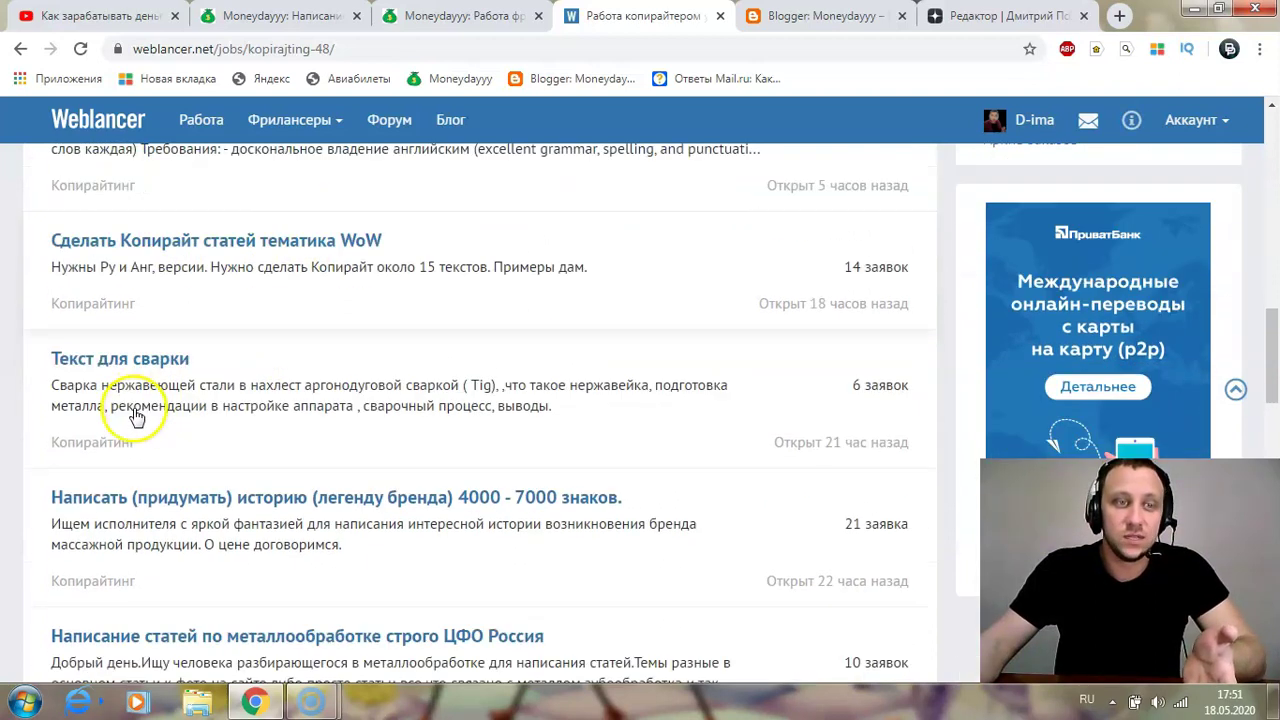
scroll(160, 390, down, 1)
scroll(145, 410, down, 2)
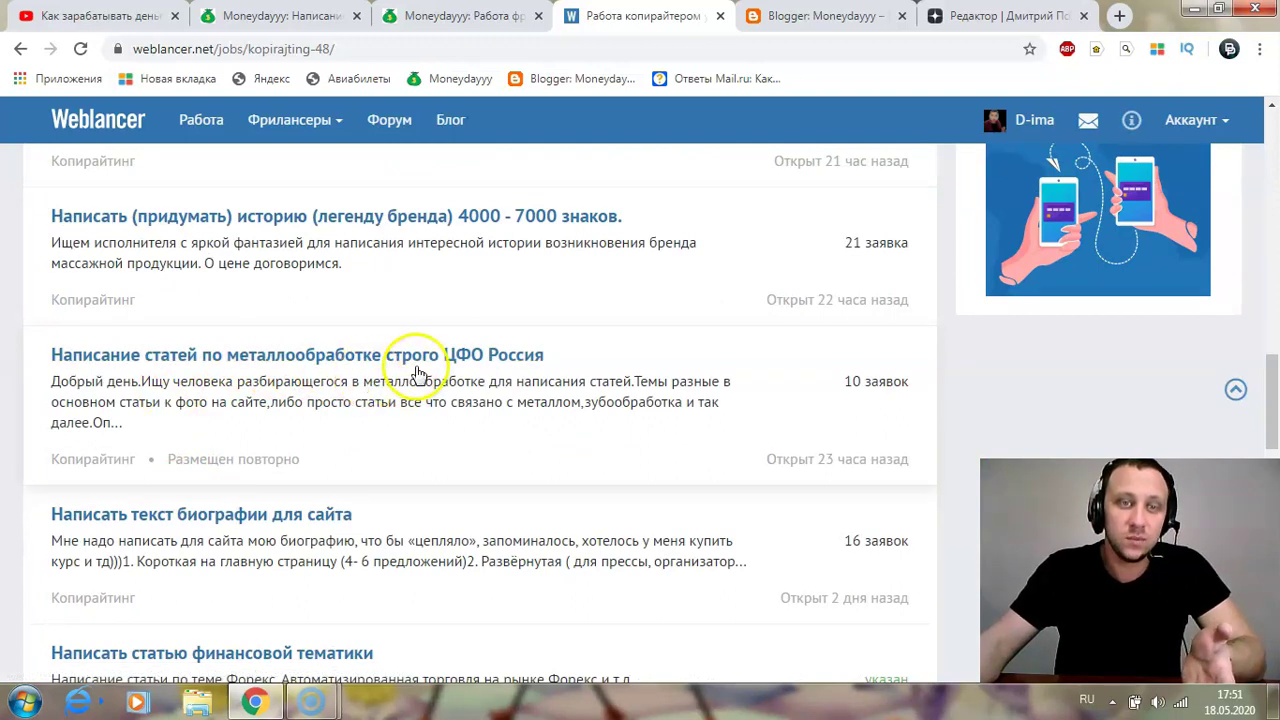
scroll(320, 410, down, 2)
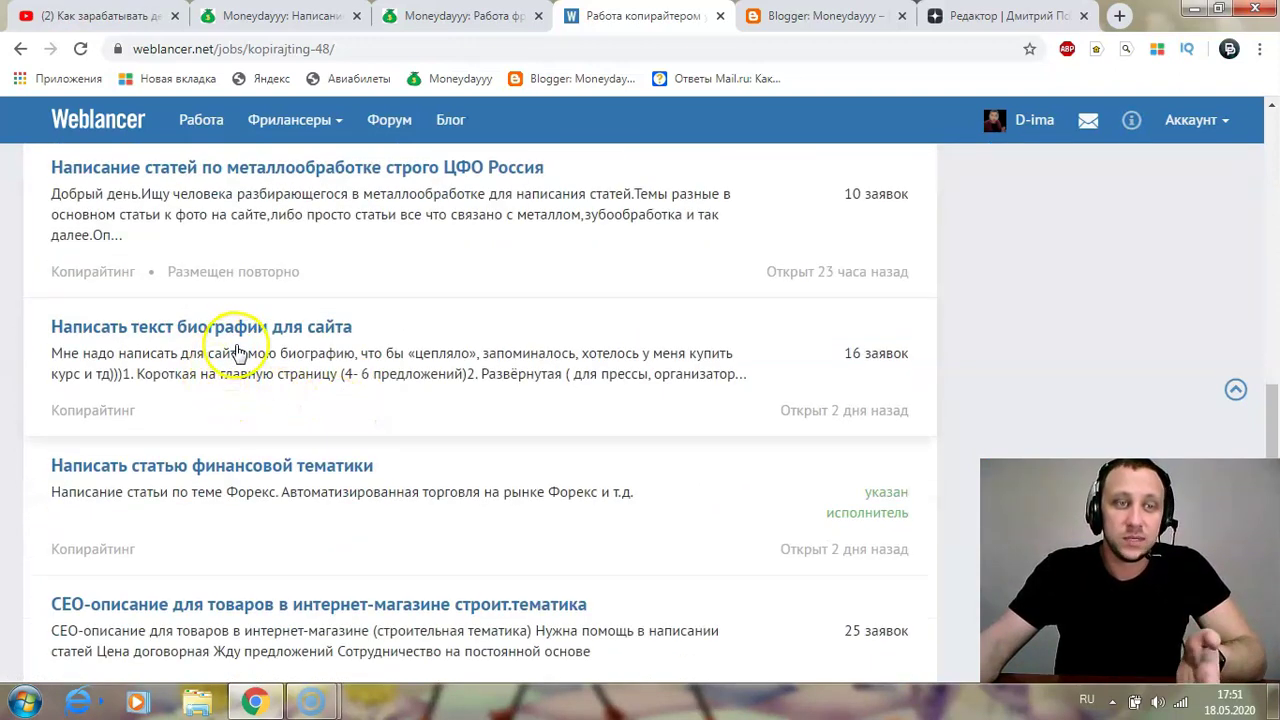
scroll(323, 340, down, 2)
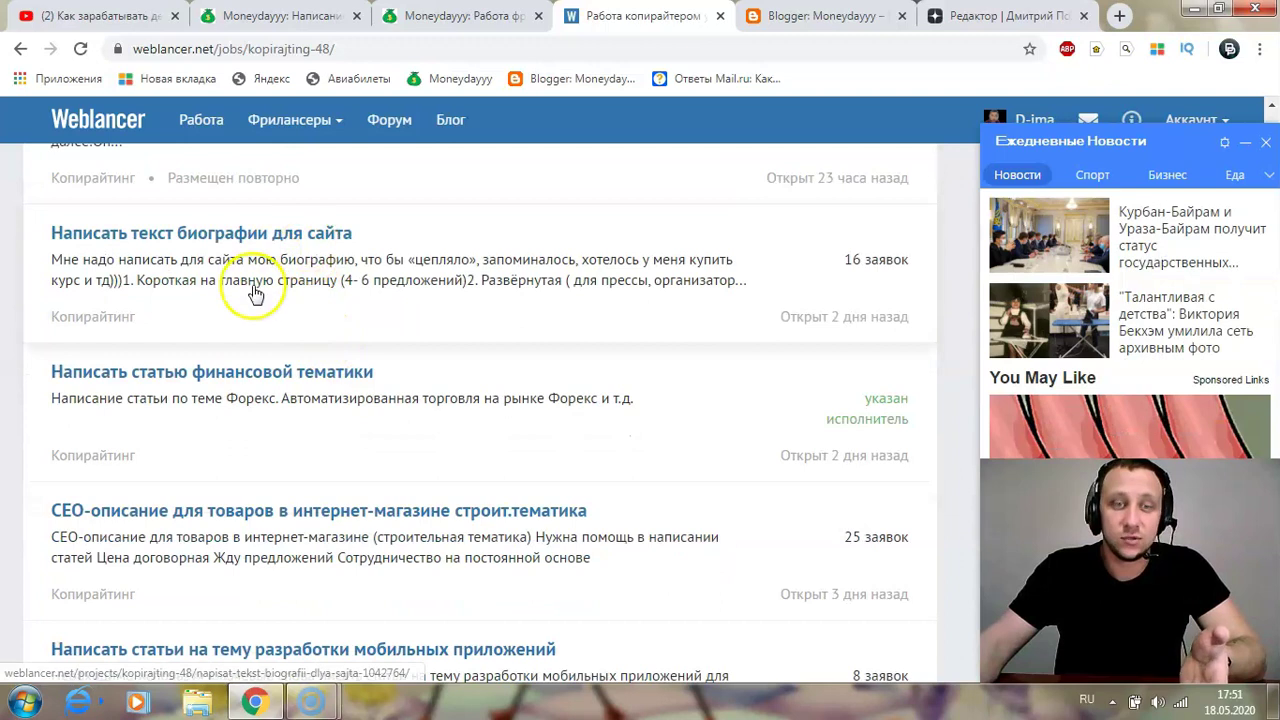
Dismiss the news pop-up, look through the remaining copywriting orders and return to the beginning of the list.
click(1266, 143)
scroll(186, 366, down, 9)
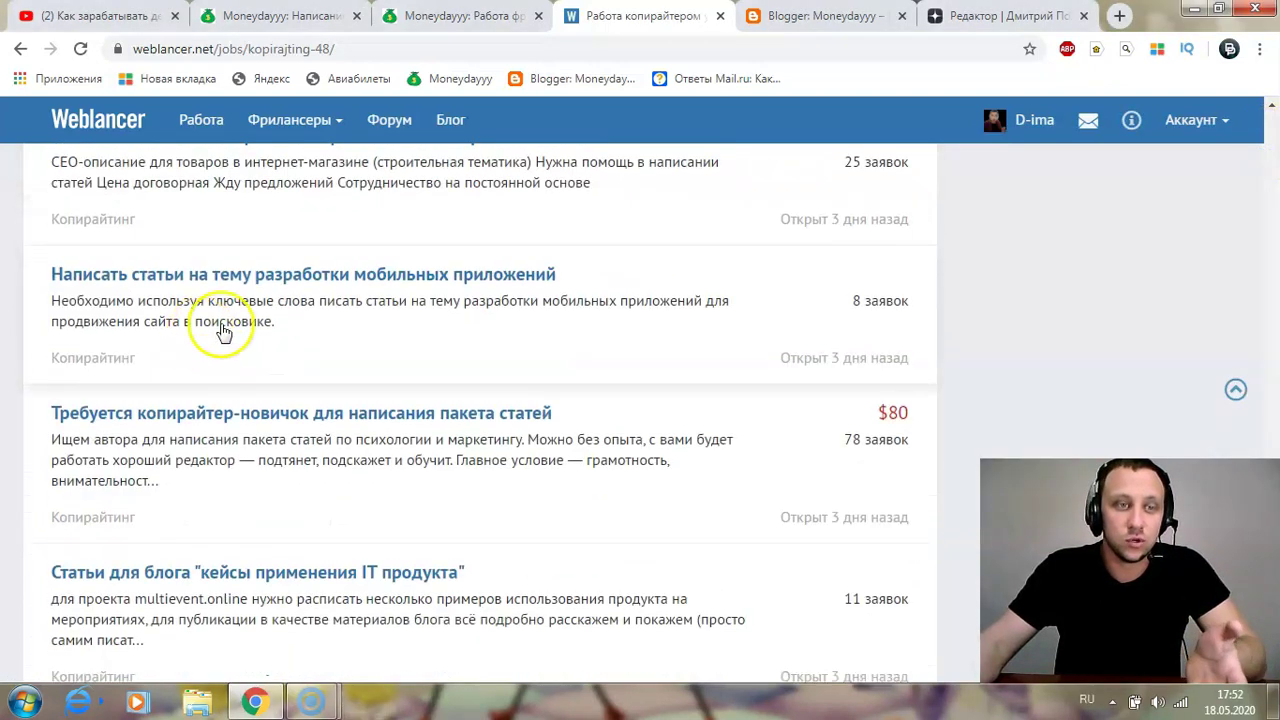
scroll(429, 457, down, 2)
scroll(529, 451, up, 12)
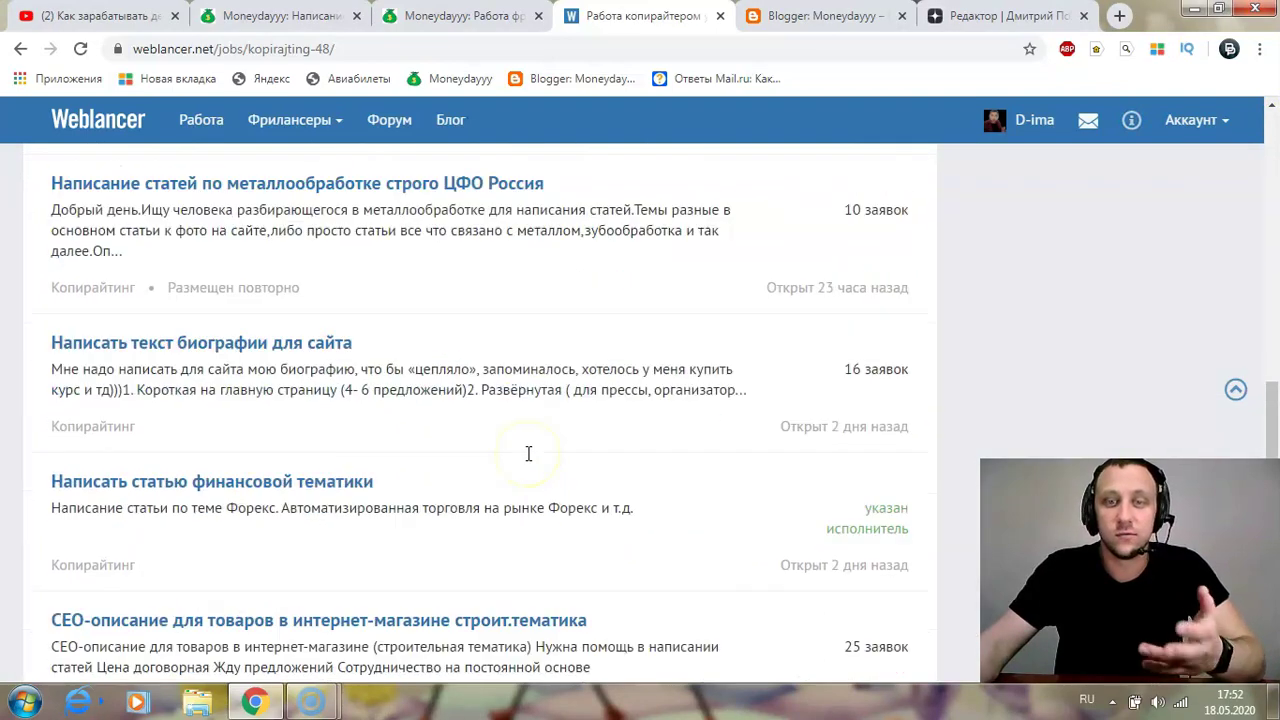
scroll(529, 454, up, 6)
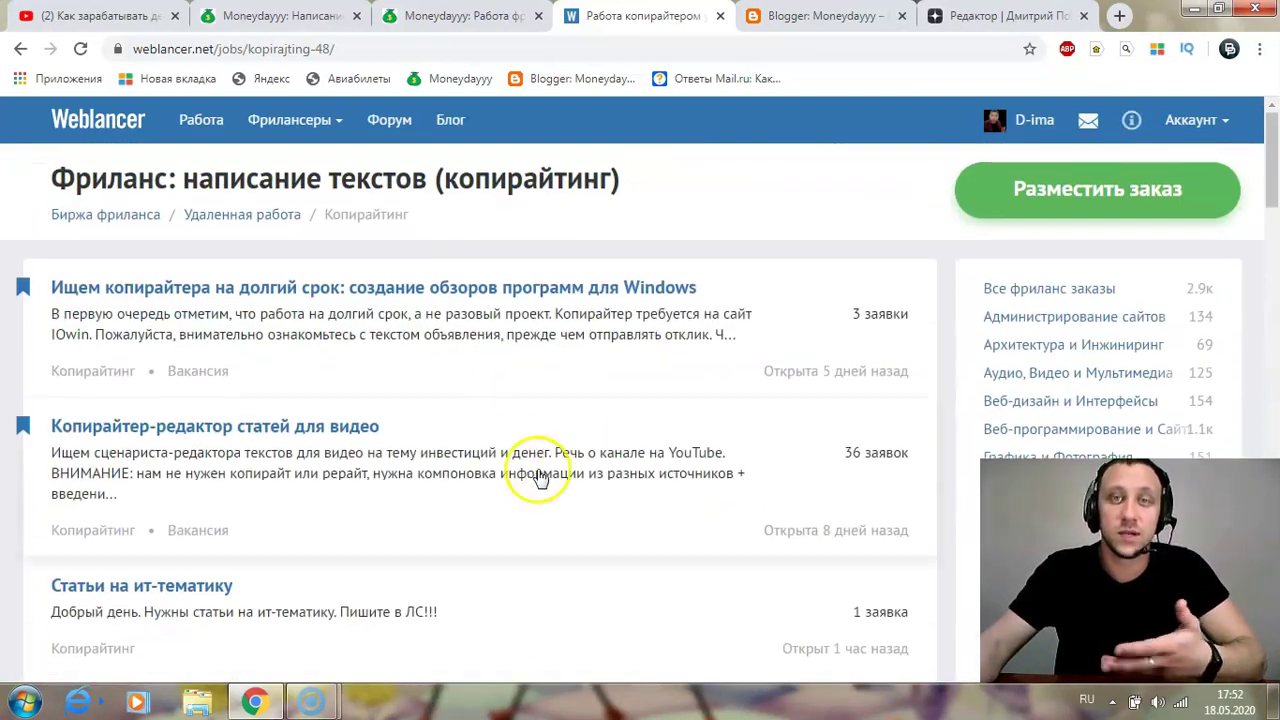
Switch back to the Moneydayyy freelancing page and open Kwork through its link in the Kwork entry.
key(ctrl+shift+Tab)
scroll(660, 343, up, 8)
scroll(663, 586, down, 2)
scroll(648, 400, down, 1)
click(591, 322)
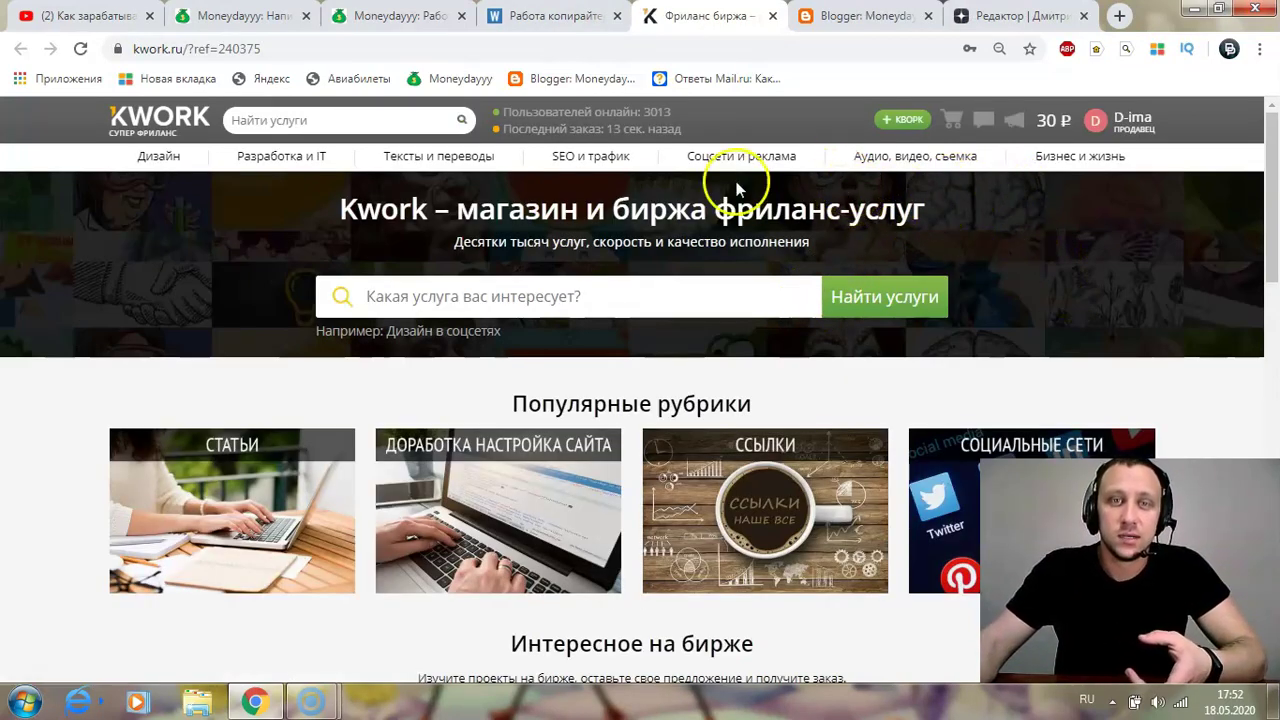
Open Kwork's "Статьи" category under "Тексты и переводы" and examine the first article-writing offers and their prices.
mouse_move(425, 157)
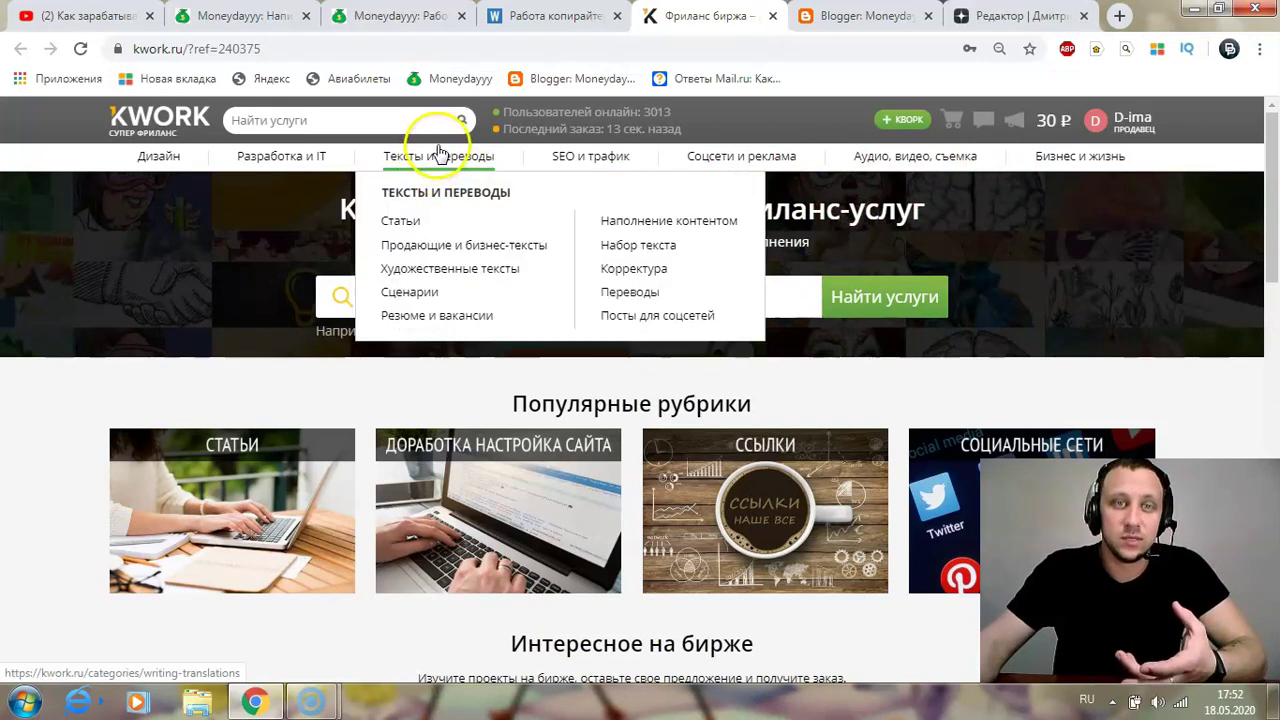
click(400, 226)
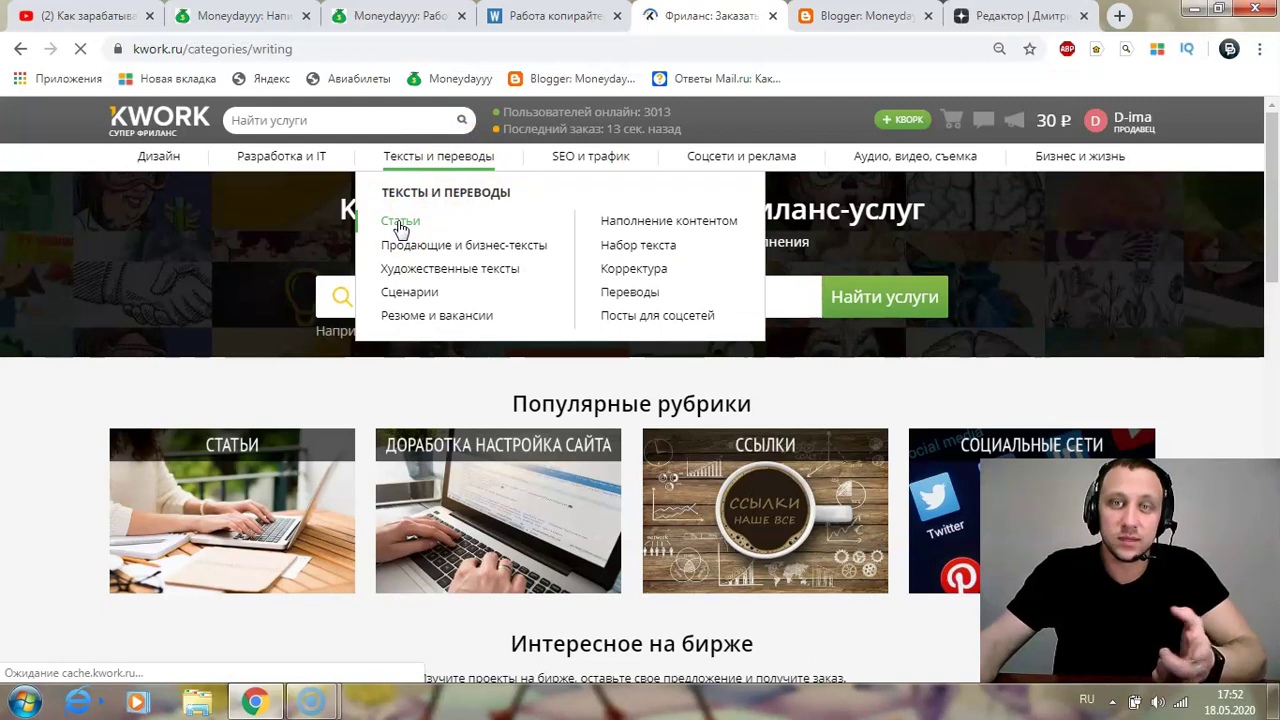
scroll(630, 352, down, 2)
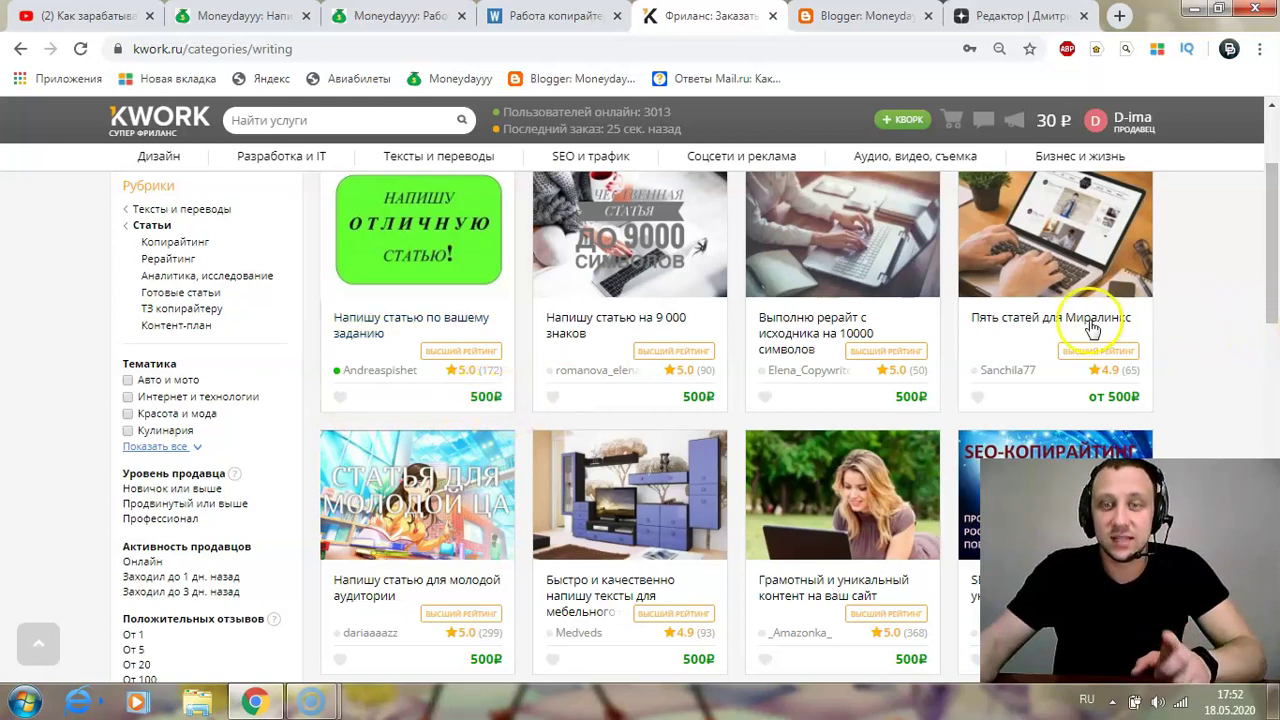
scroll(1094, 323, down, 3)
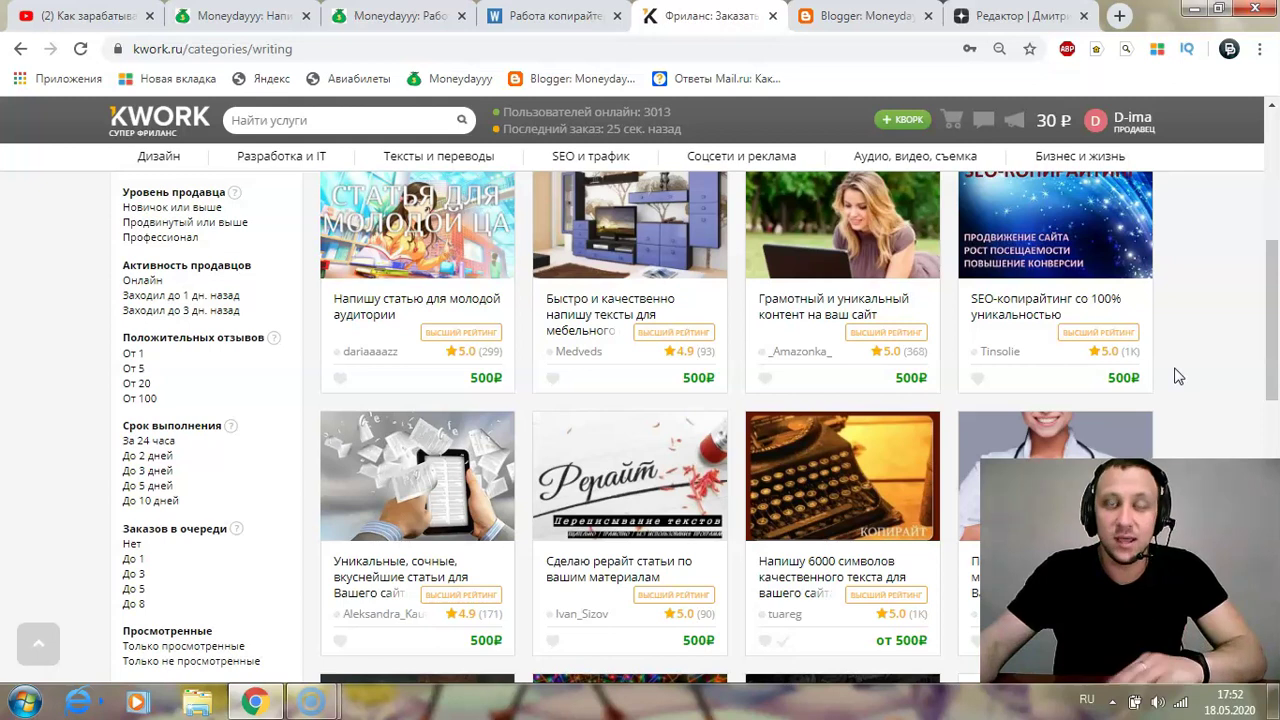
scroll(943, 405, up, 5)
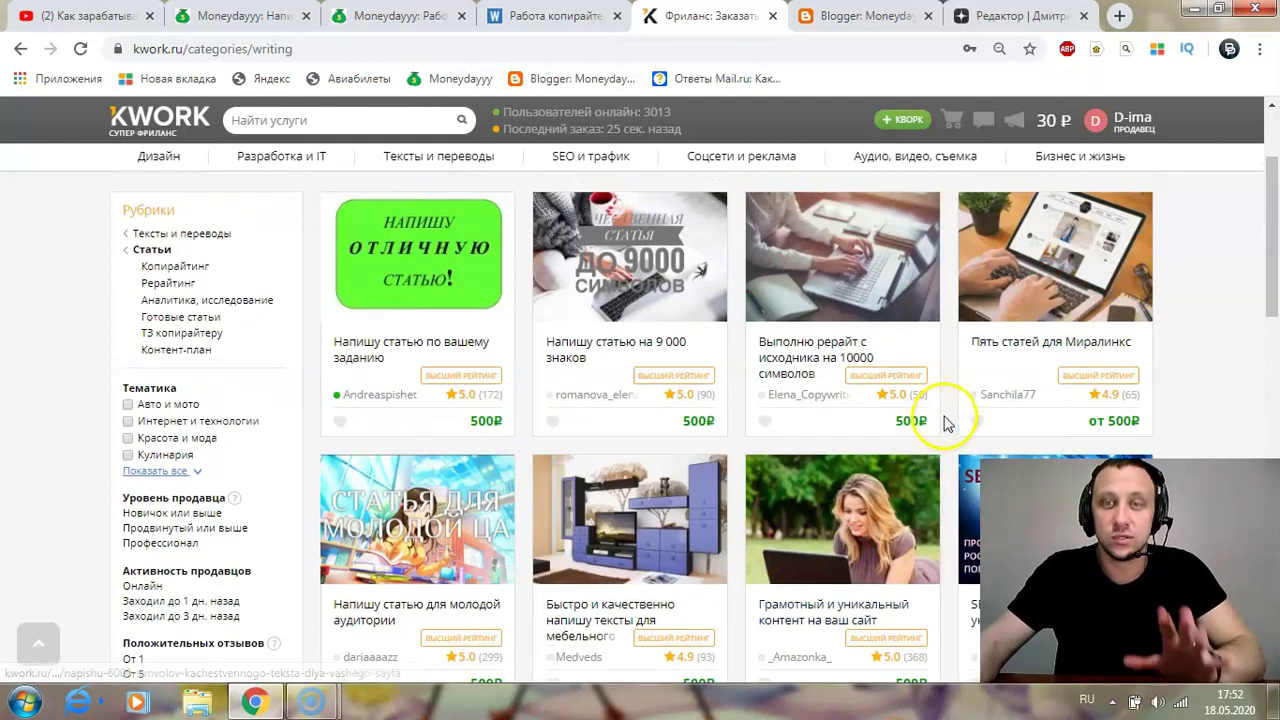
scroll(1195, 392, down, 2)
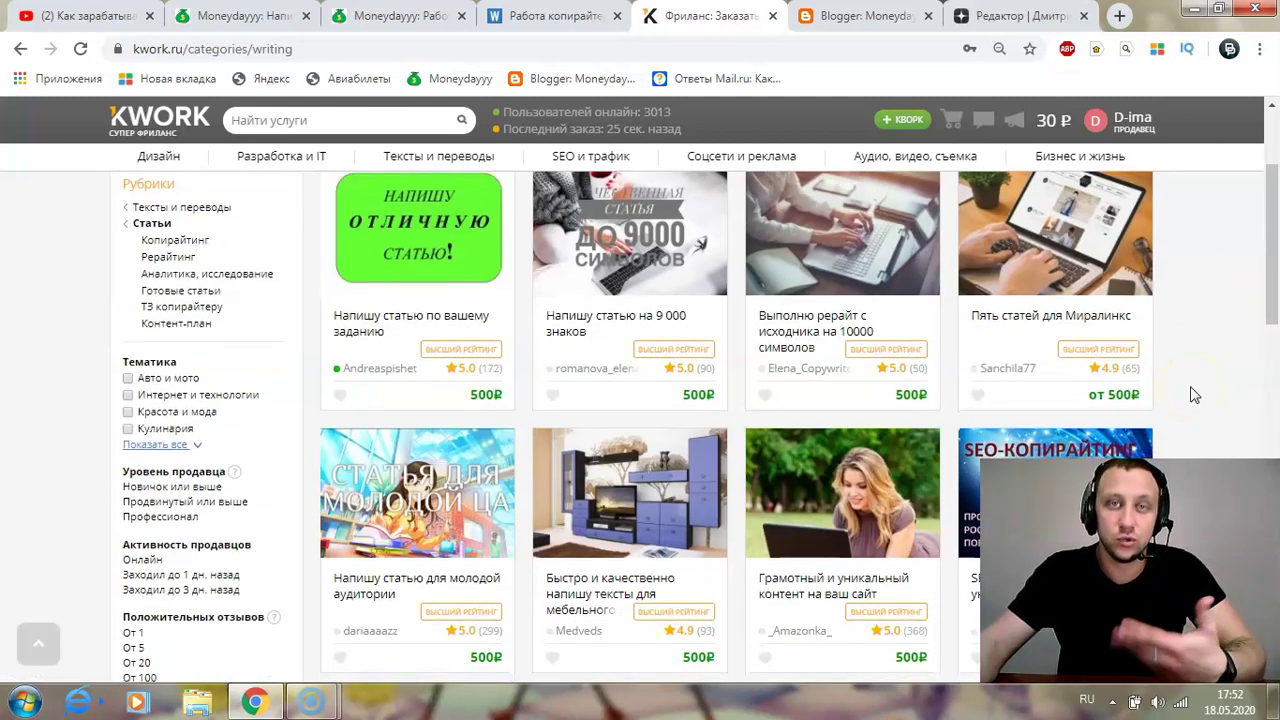
scroll(1193, 396, down, 4)
scroll(1205, 389, up, 2)
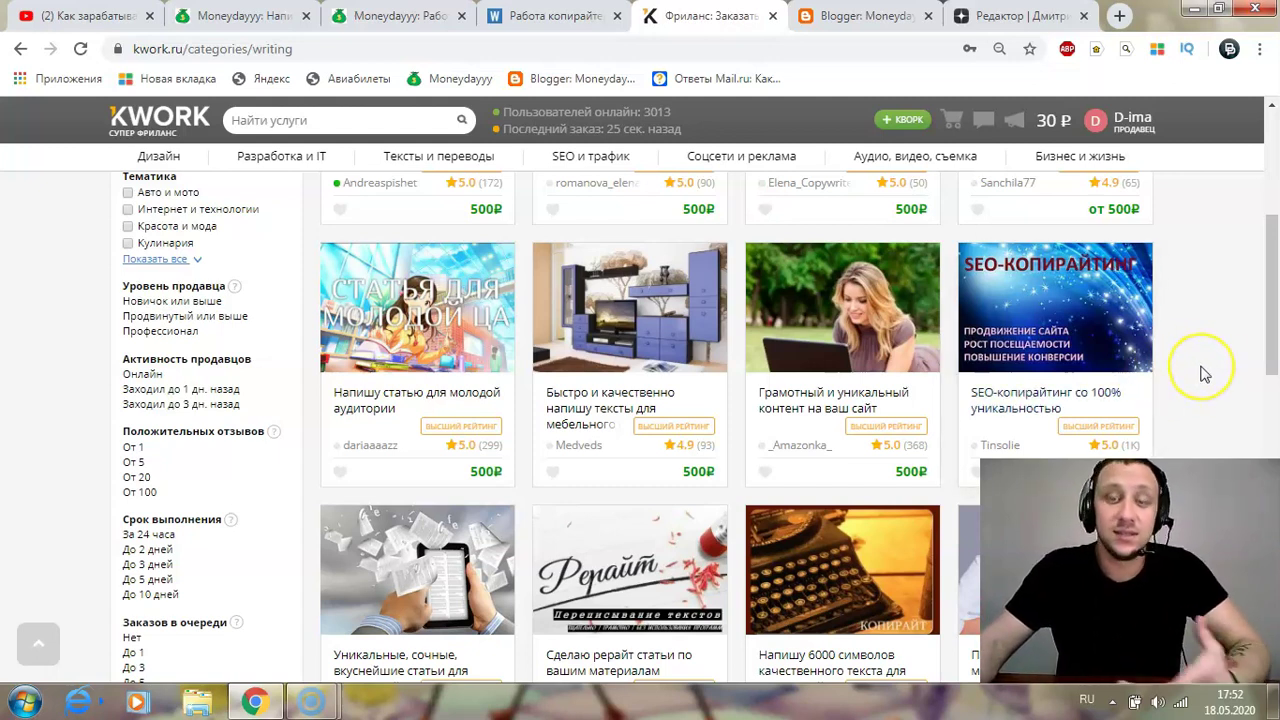
Compare prices of the further article and rewriting offers, including the LSI blog articles, to the list's end, and return to the first offers.
scroll(1205, 374, down, 5)
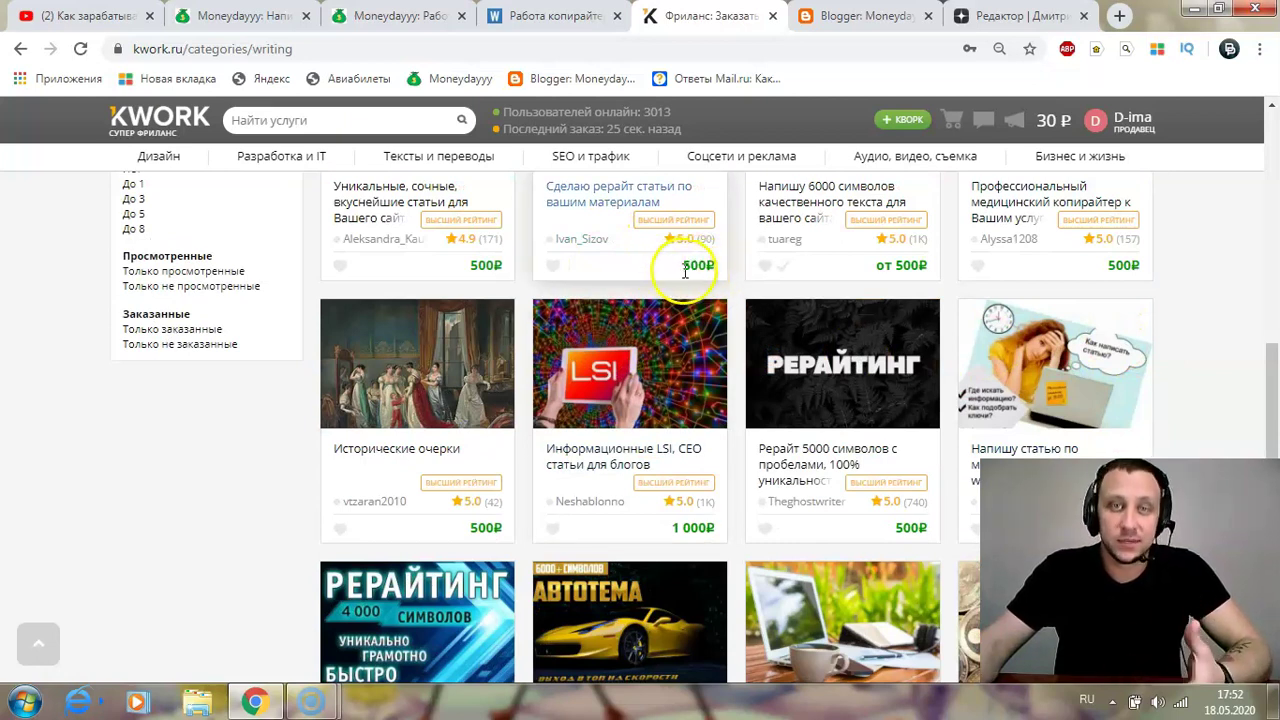
scroll(660, 340, down, 2)
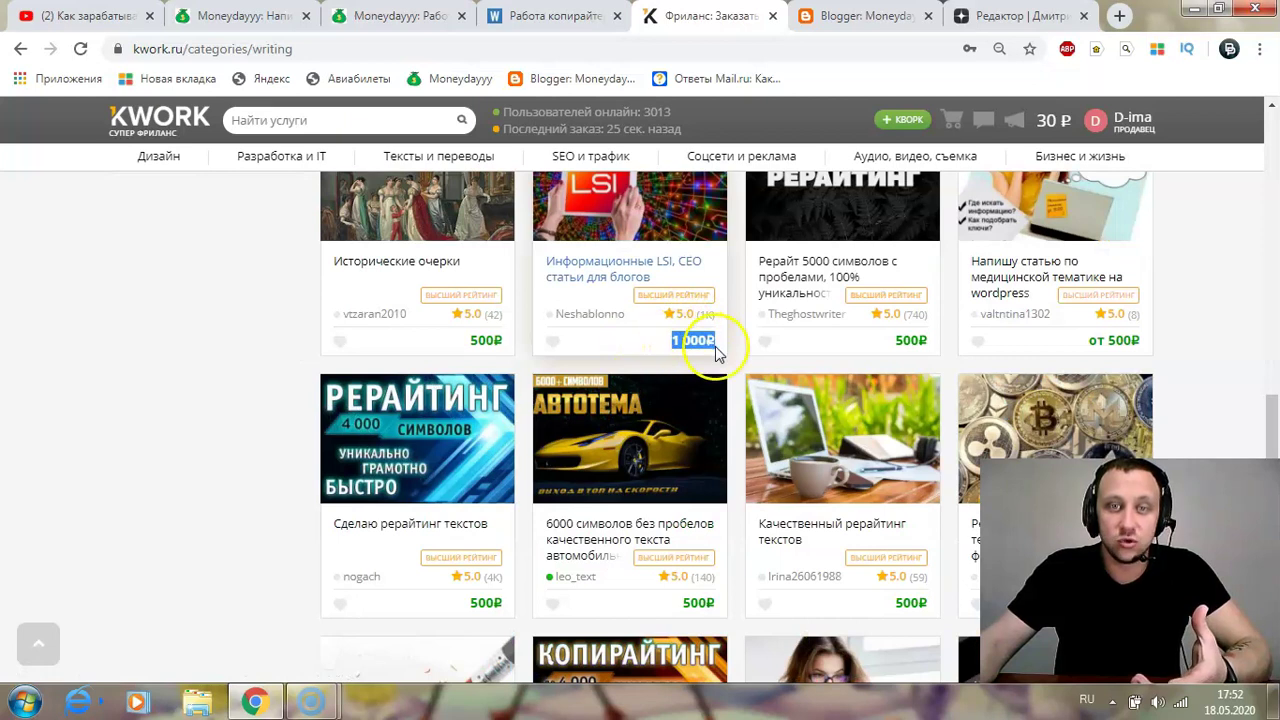
click(1190, 337)
scroll(1171, 343, down, 2)
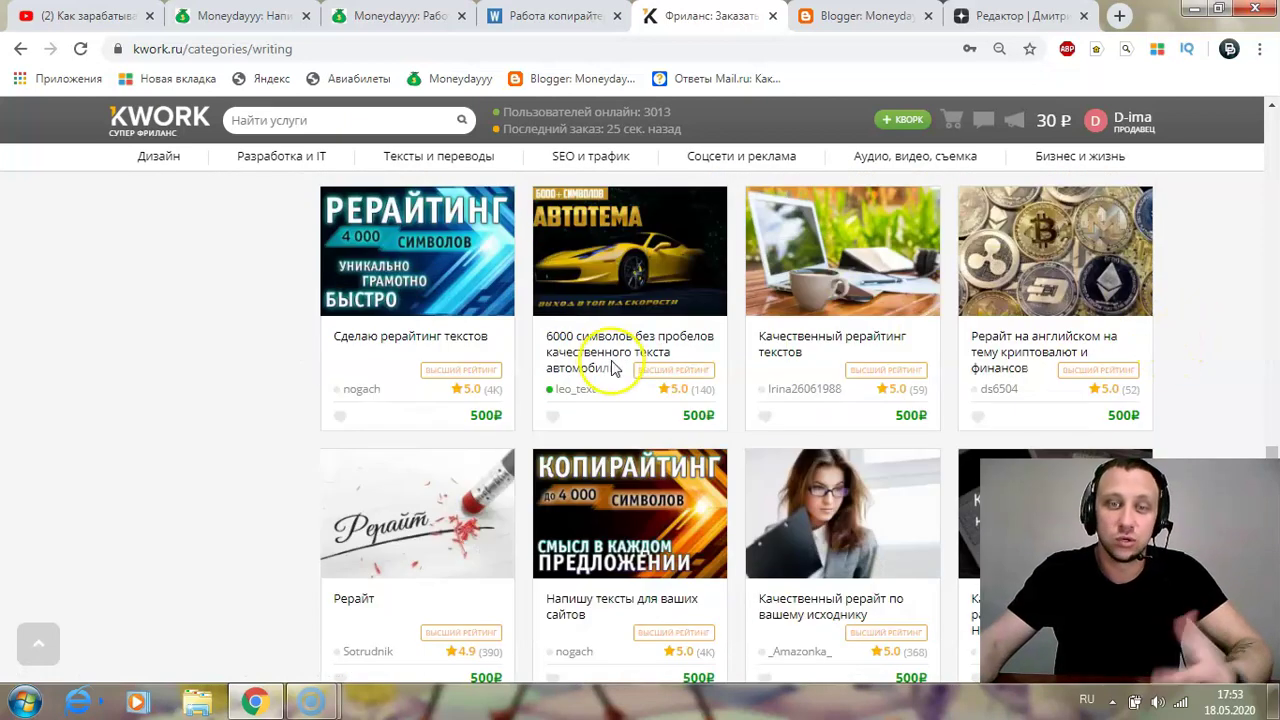
scroll(714, 386, down, 1)
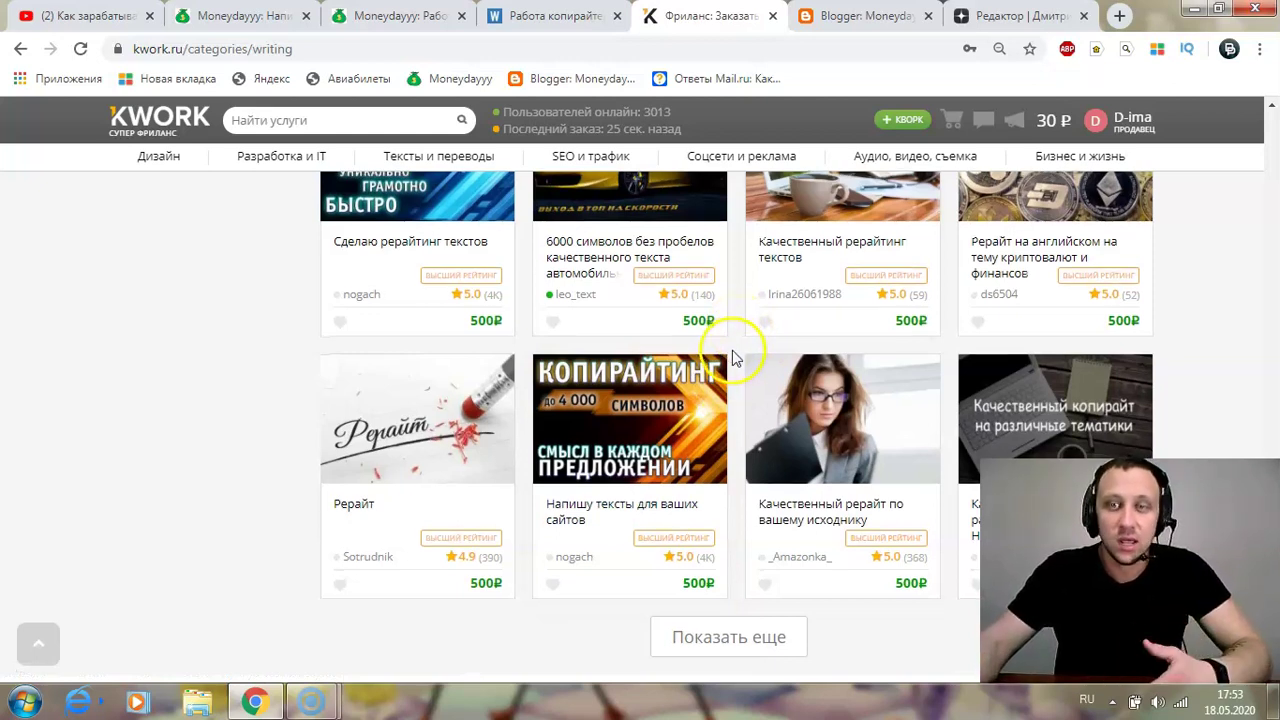
scroll(731, 351, down, 1)
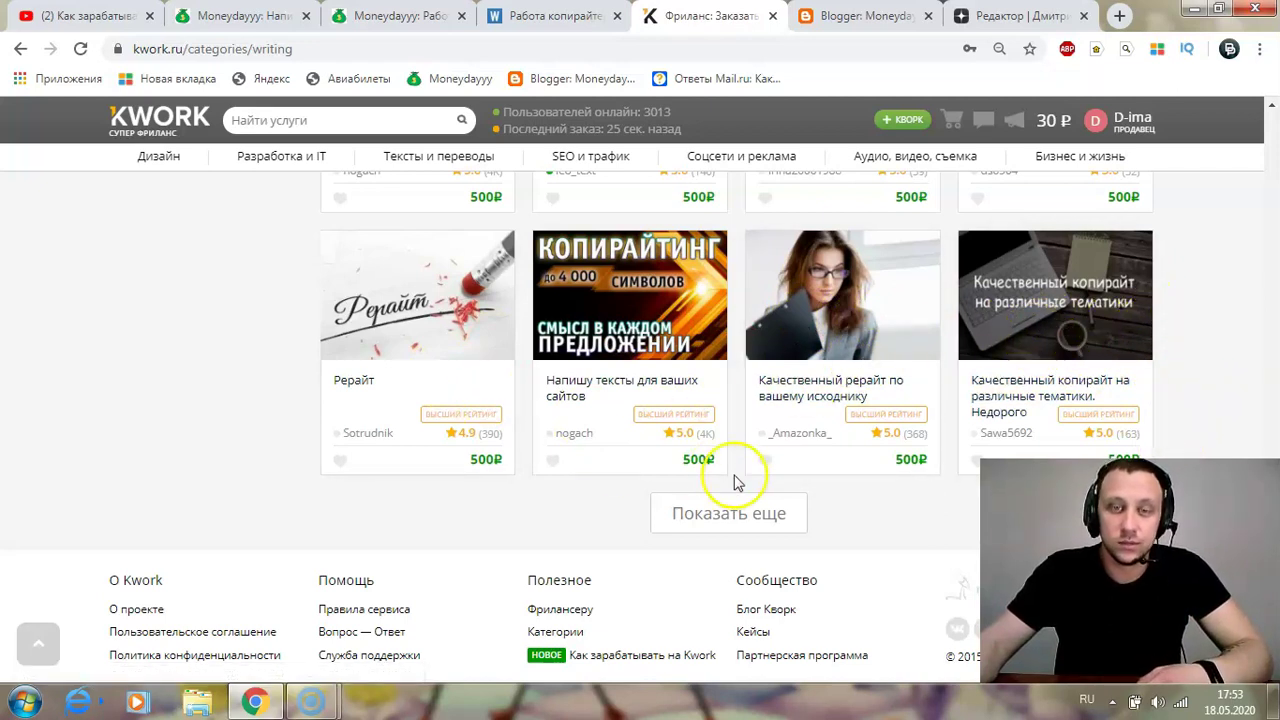
scroll(735, 483, up, 15)
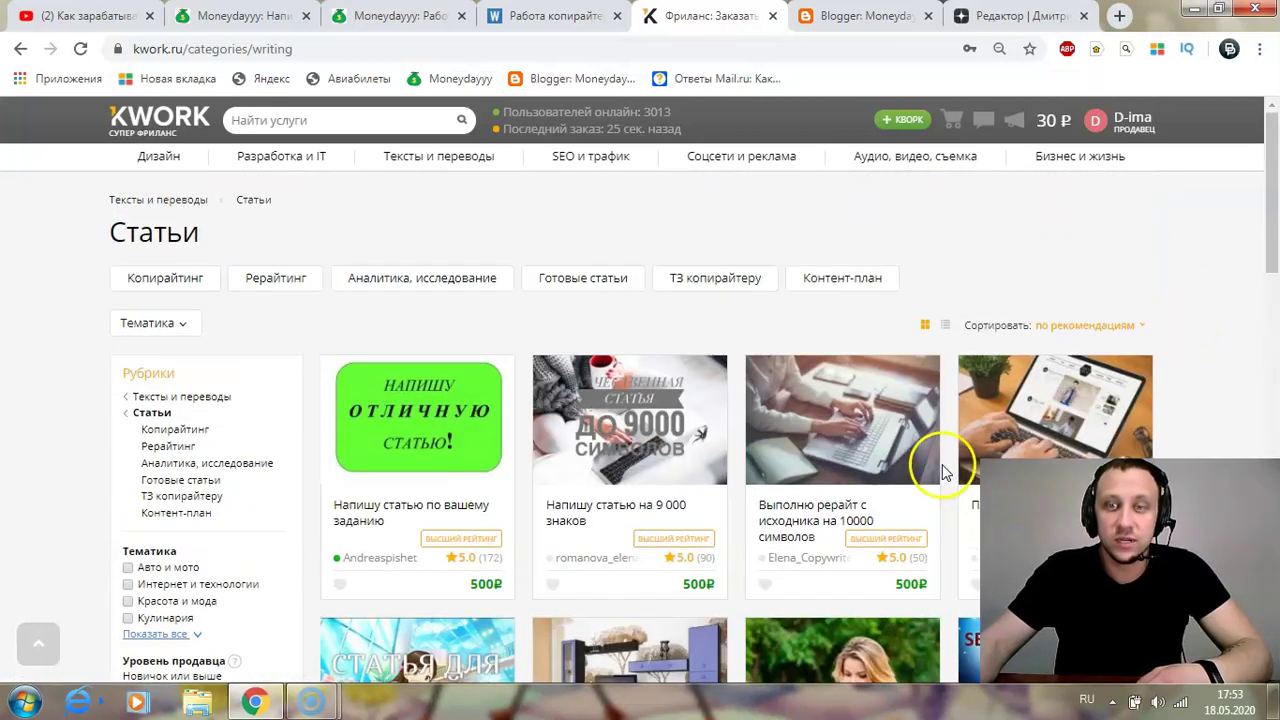
scroll(945, 472, down, 3)
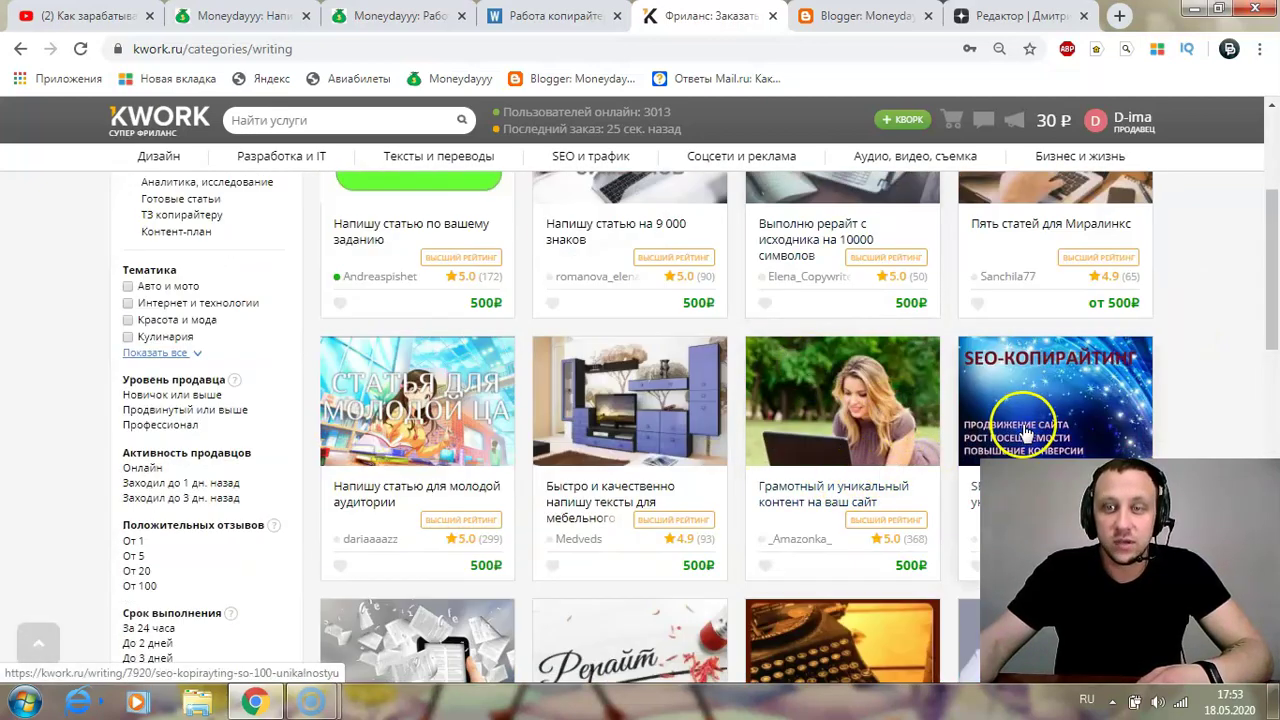
Look over the nearby article offers and open the "SEO-копирайтинг со 100% уникальностью" kwork.
scroll(677, 466, down, 2)
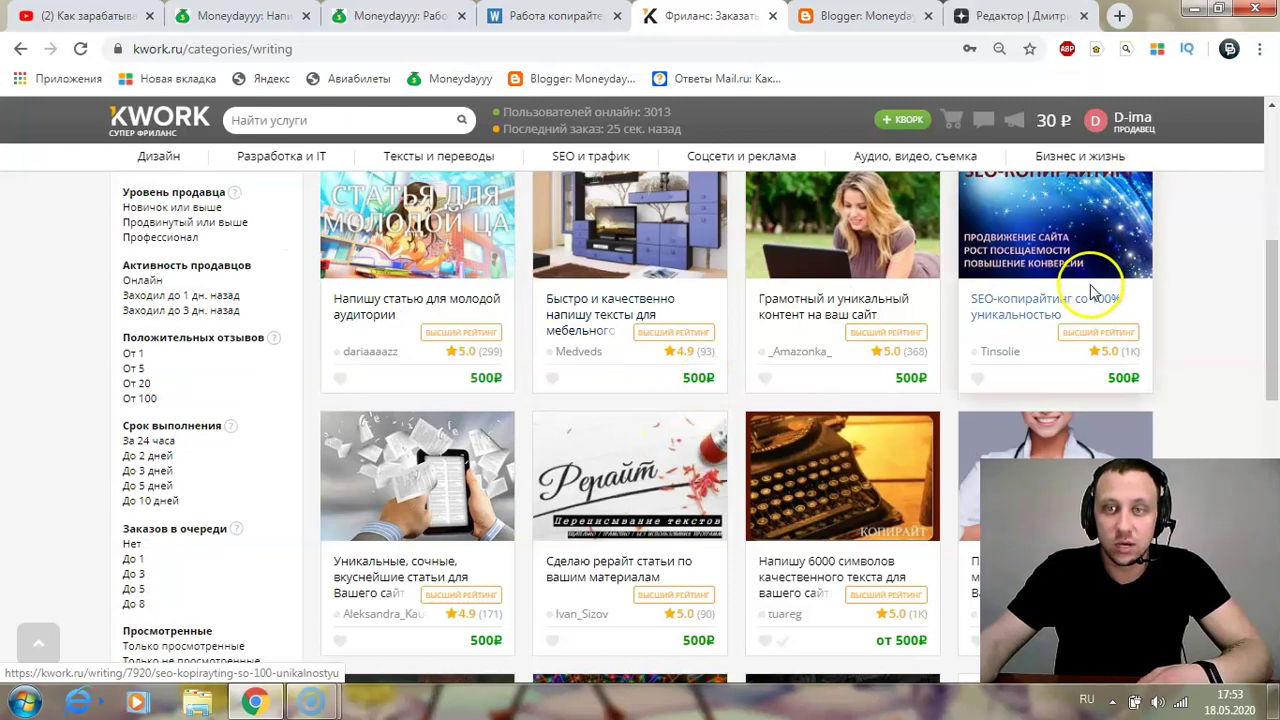
scroll(1048, 272, up, 1)
scroll(1048, 272, up, 2)
click(1065, 455)
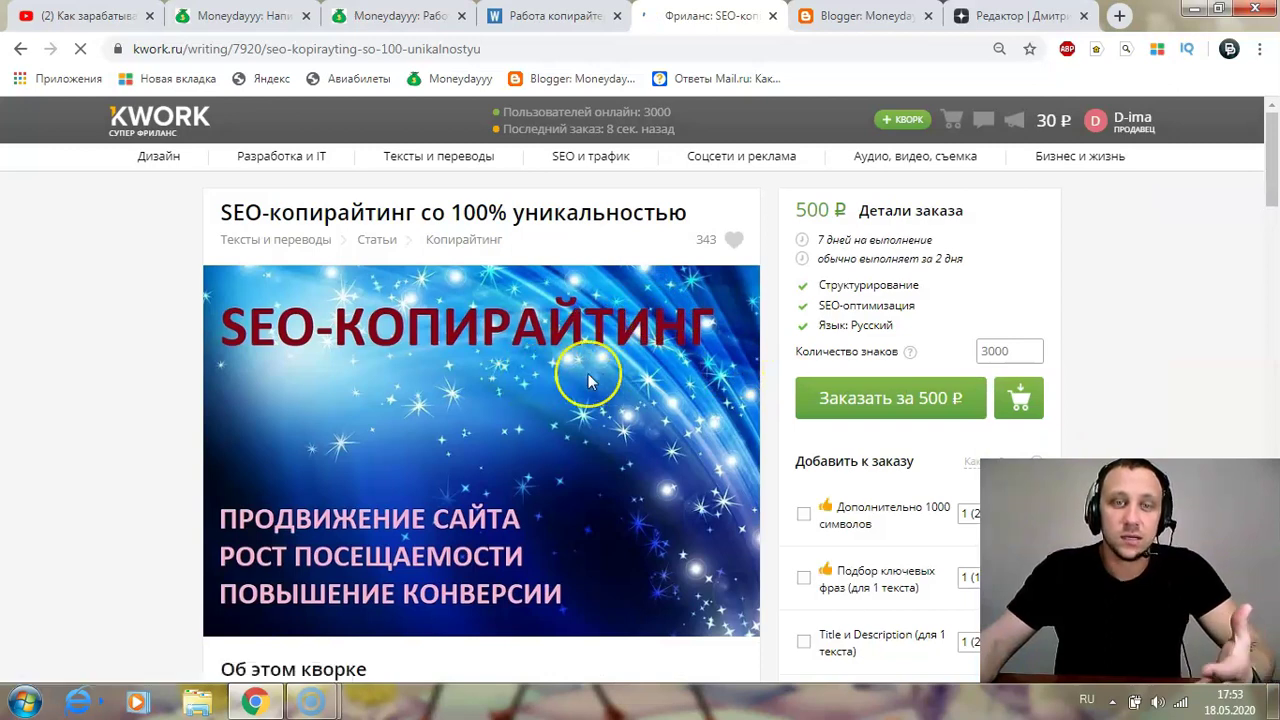
Read the kwork's description, focusing on the included character volume and how the seller works with the text.
scroll(588, 380, down, 2)
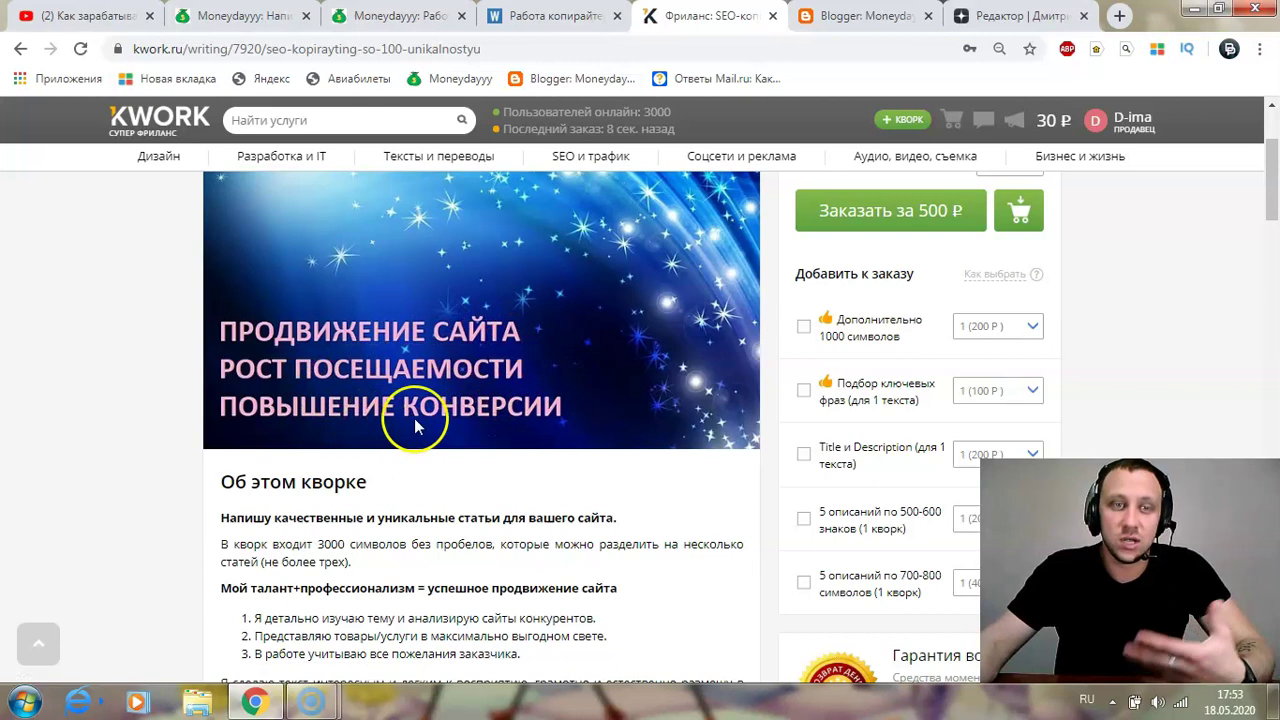
scroll(605, 435, down, 2)
scroll(386, 381, down, 2)
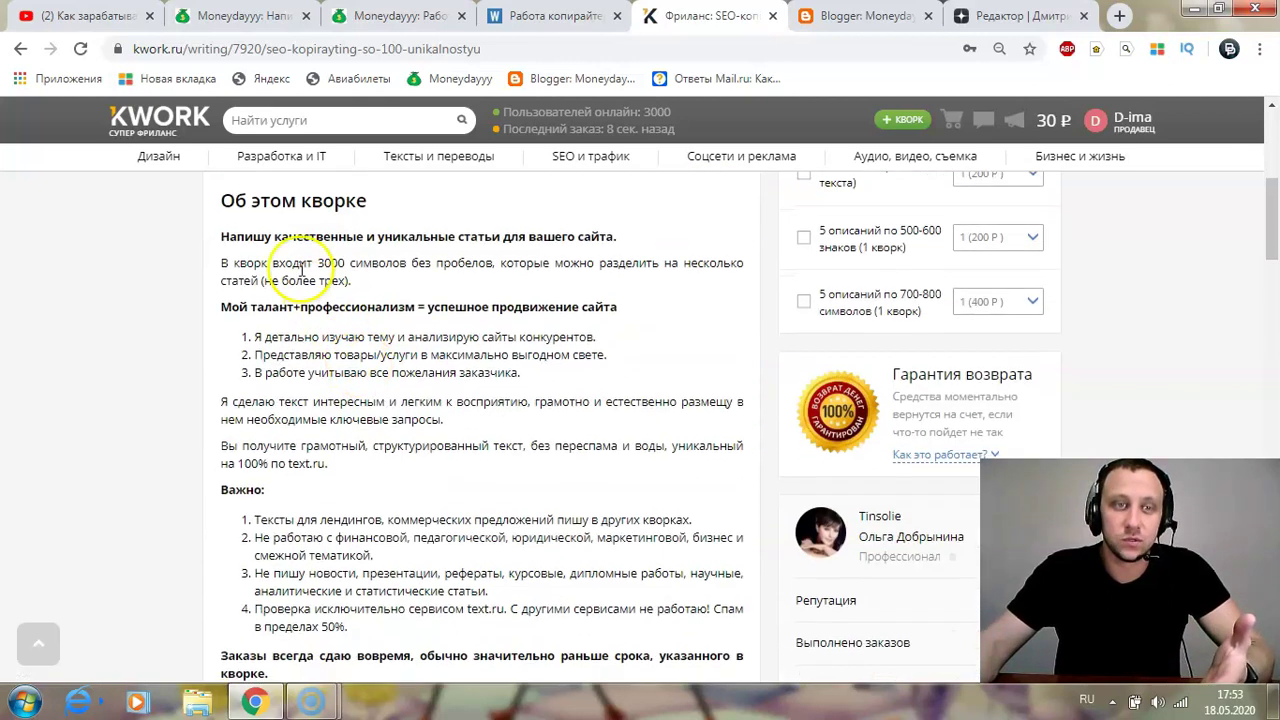
scroll(381, 195, up, 1)
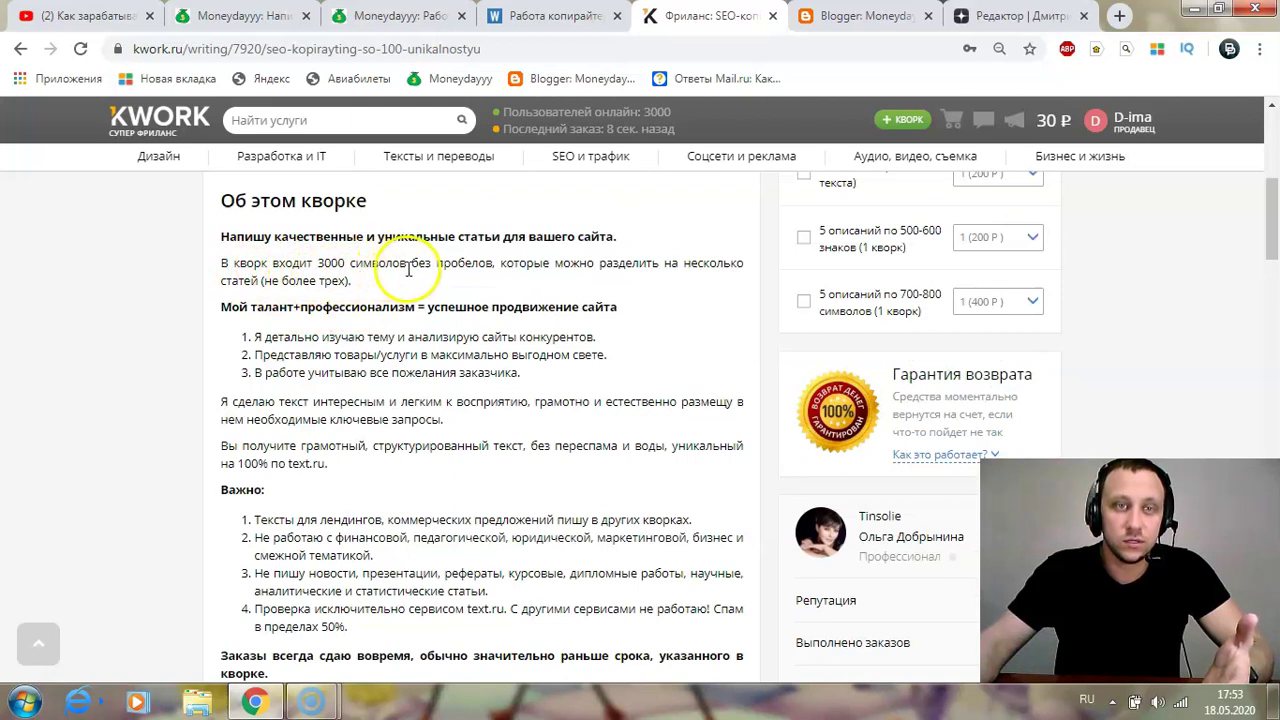
scroll(556, 305, down, 2)
scroll(550, 260, up, 3)
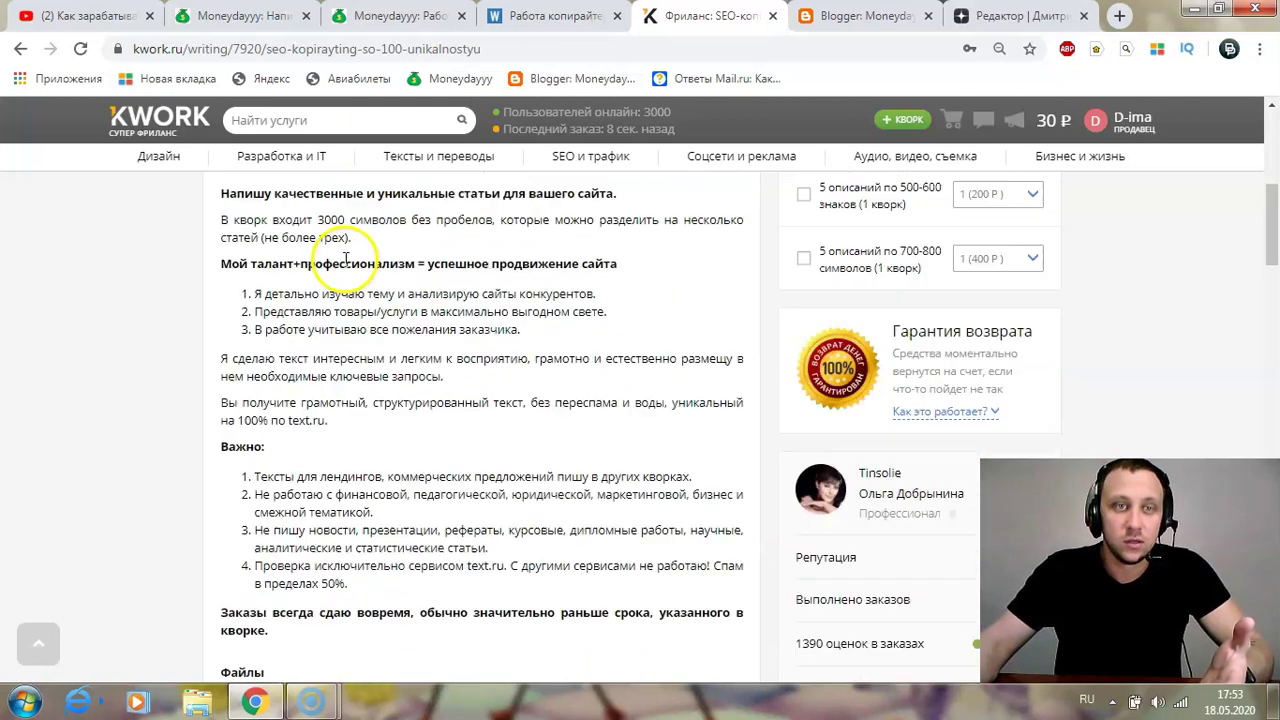
drag(316, 357, 405, 360)
click(446, 401)
Examine the kwork's restrictions, sample files, order requirements and the list of what the service includes.
scroll(480, 390, down, 4)
scroll(480, 385, down, 2)
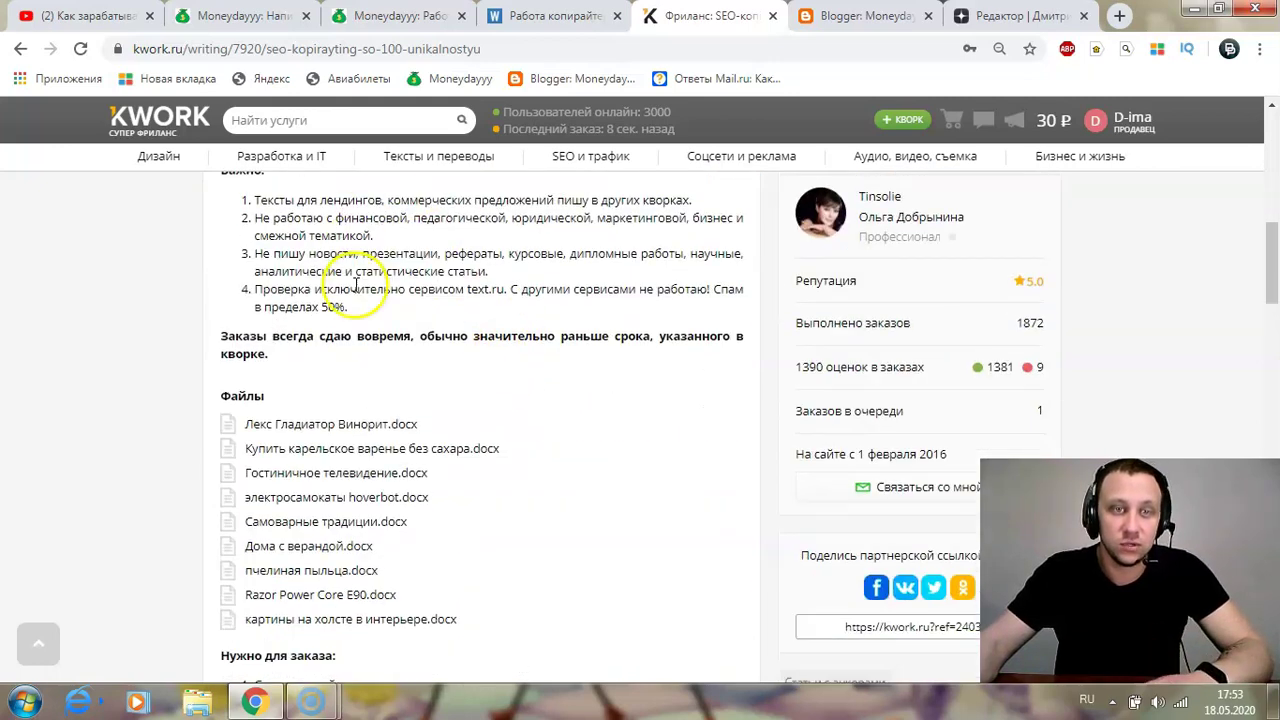
scroll(360, 300, up, 1)
scroll(430, 343, down, 3)
scroll(430, 343, down, 3)
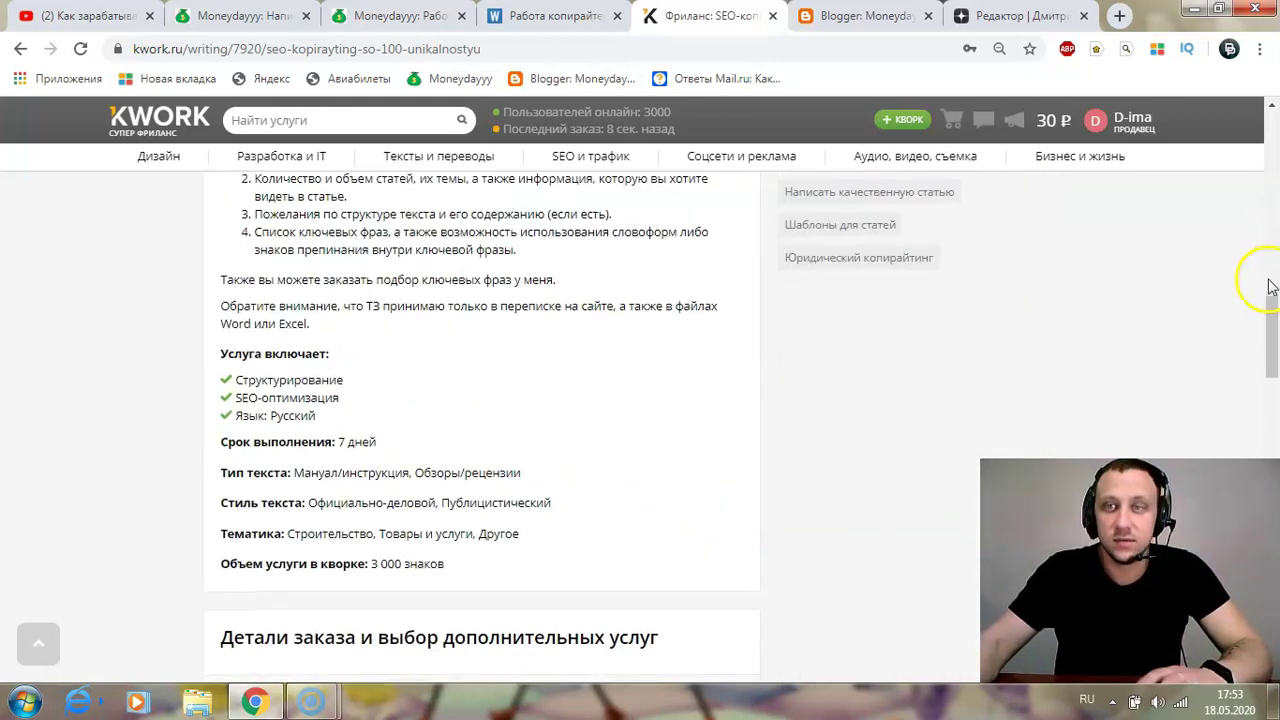
Start creating a new kwork and activate its title field.
drag(1275, 338, 1120, 77)
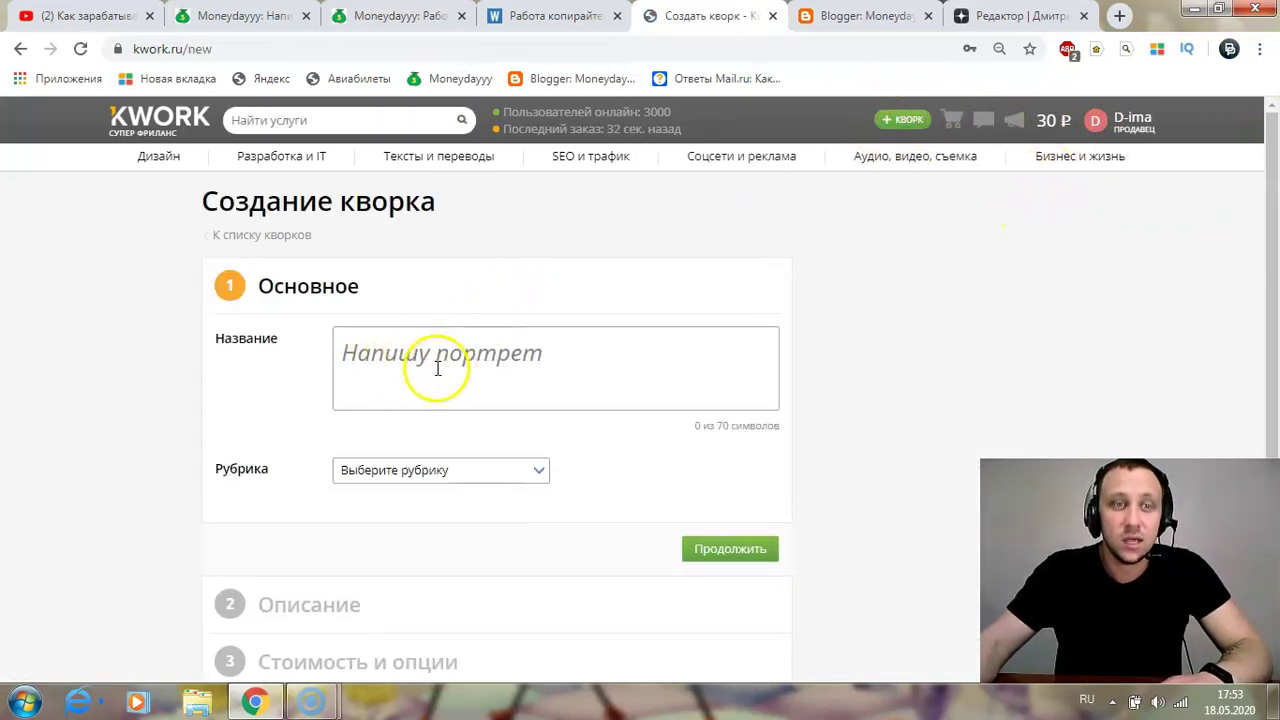
scroll(430, 350, down, 1)
click(423, 266)
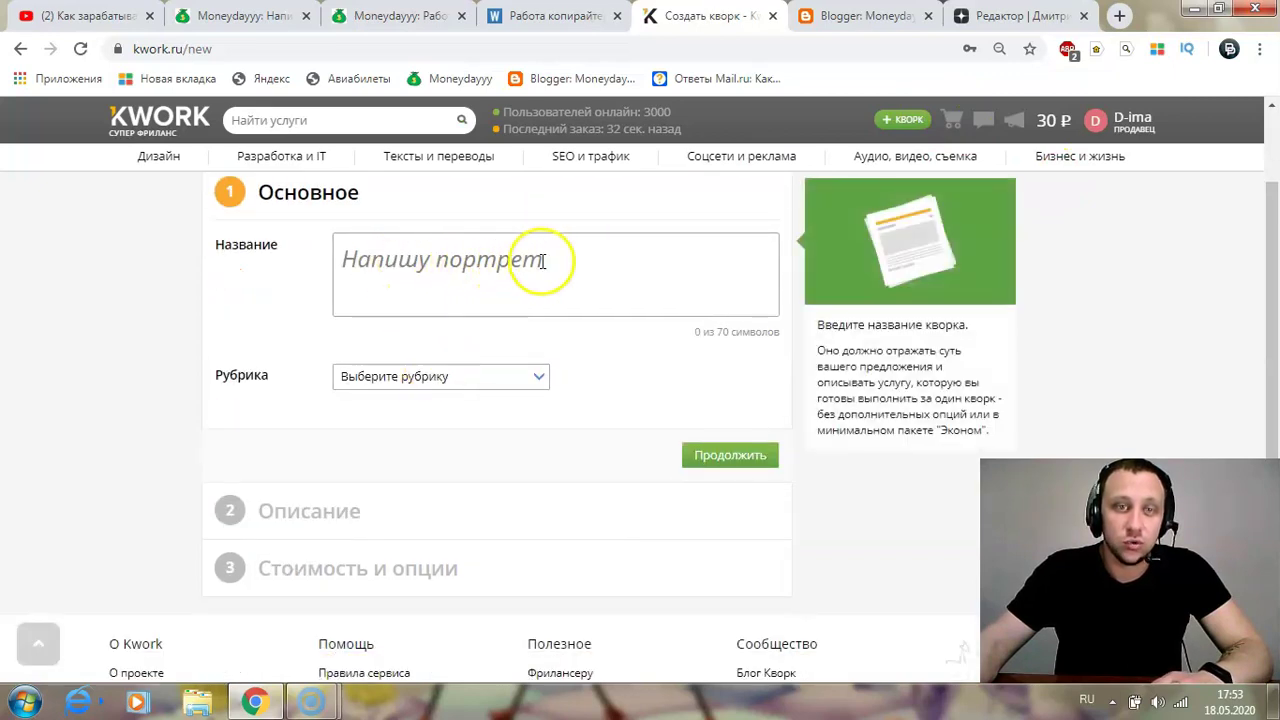
Set the new kwork's category to "Тексты и переводы" with the subcategory "Набор текста".
click(520, 380)
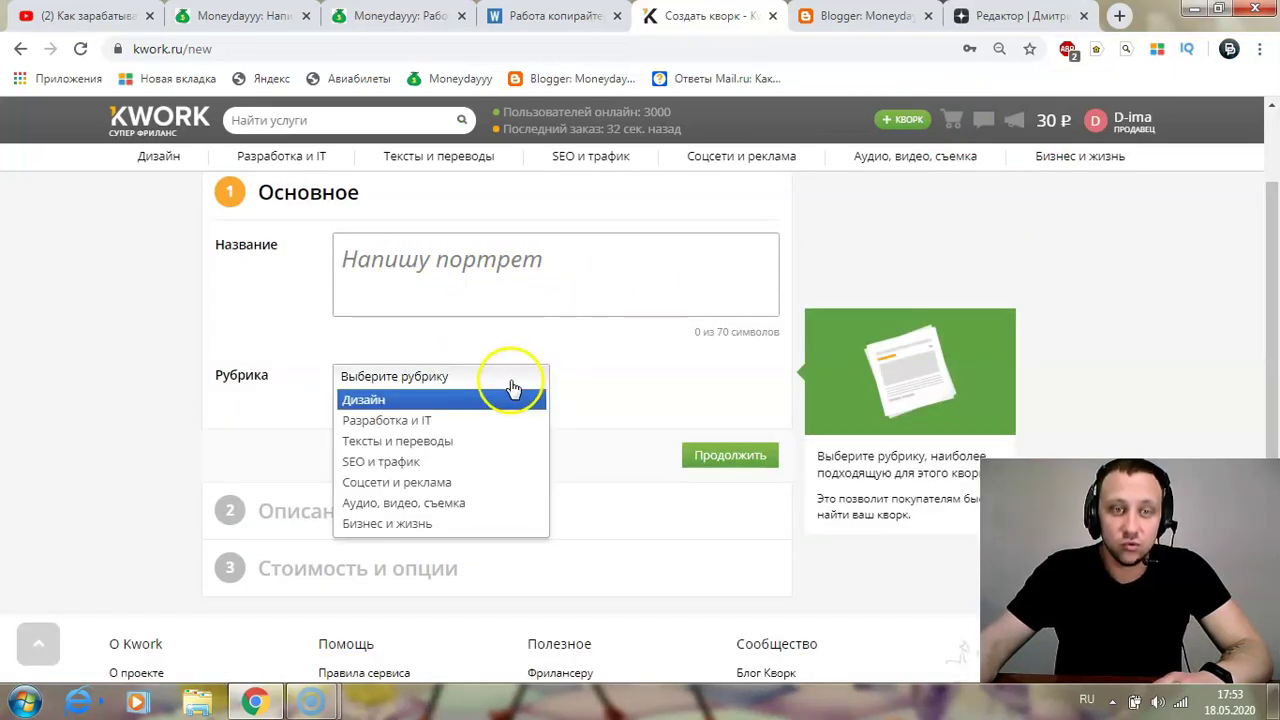
click(412, 441)
scroll(500, 345, down, 1)
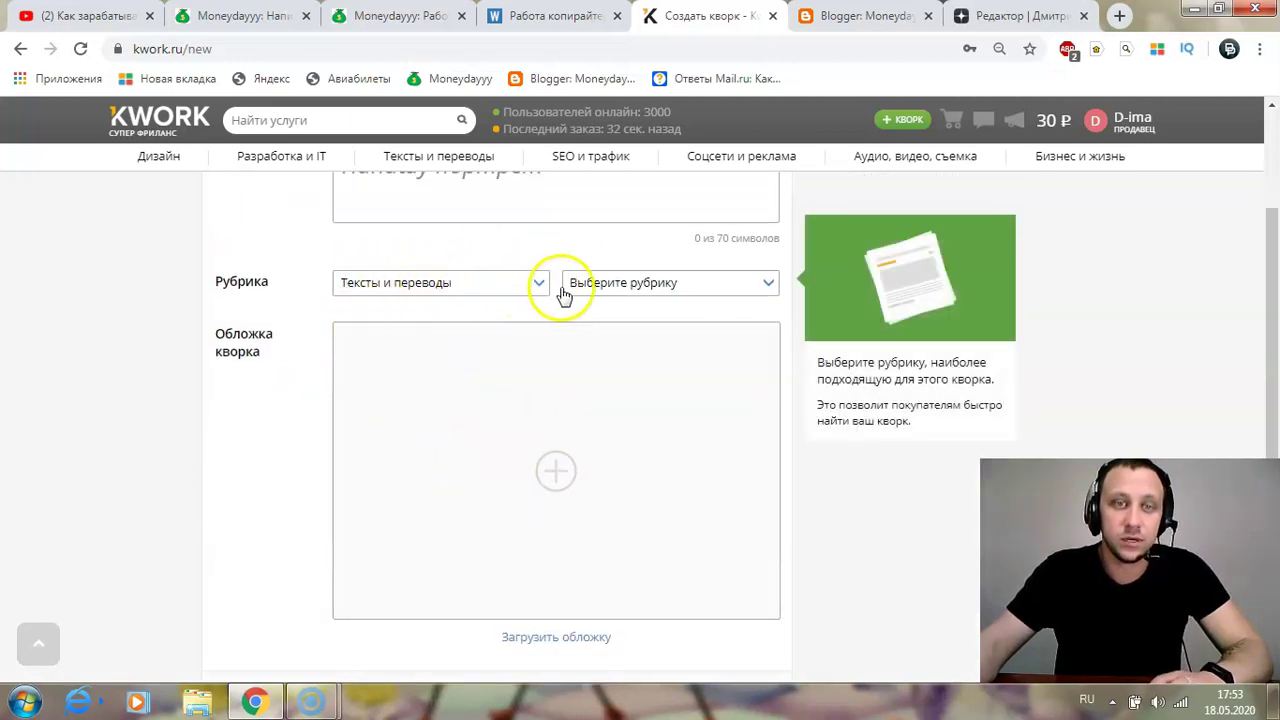
click(765, 290)
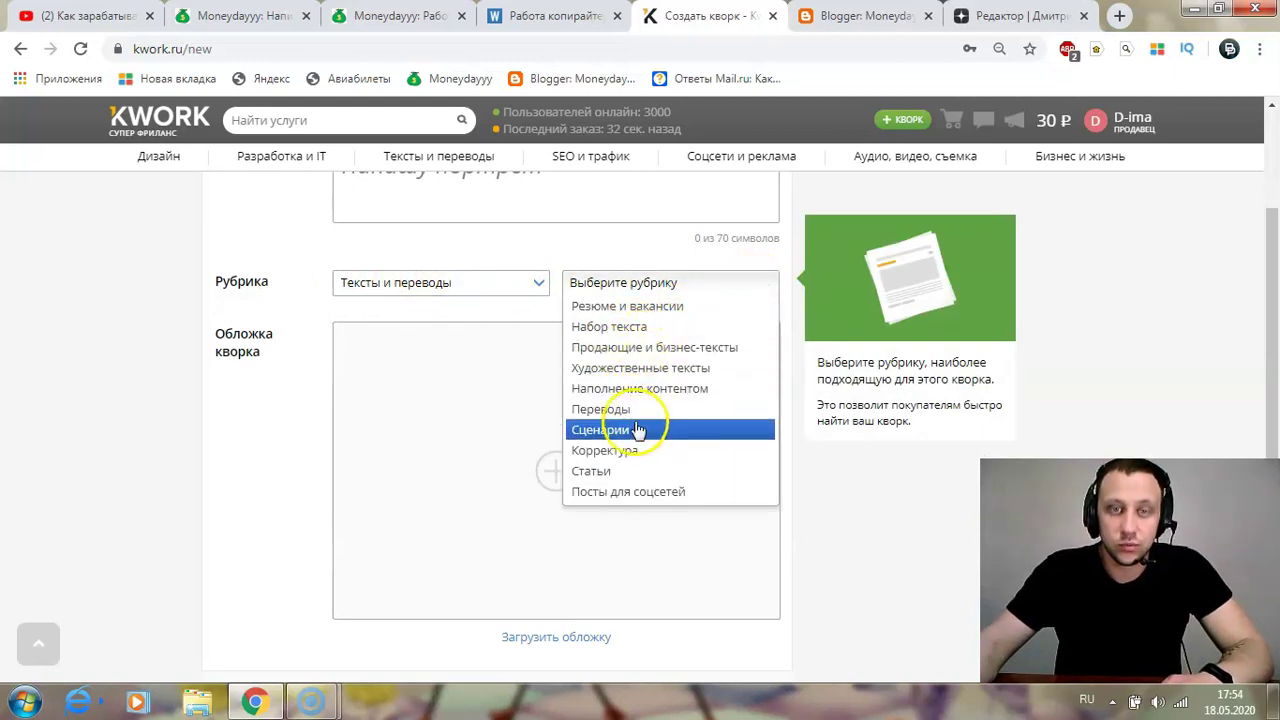
click(638, 330)
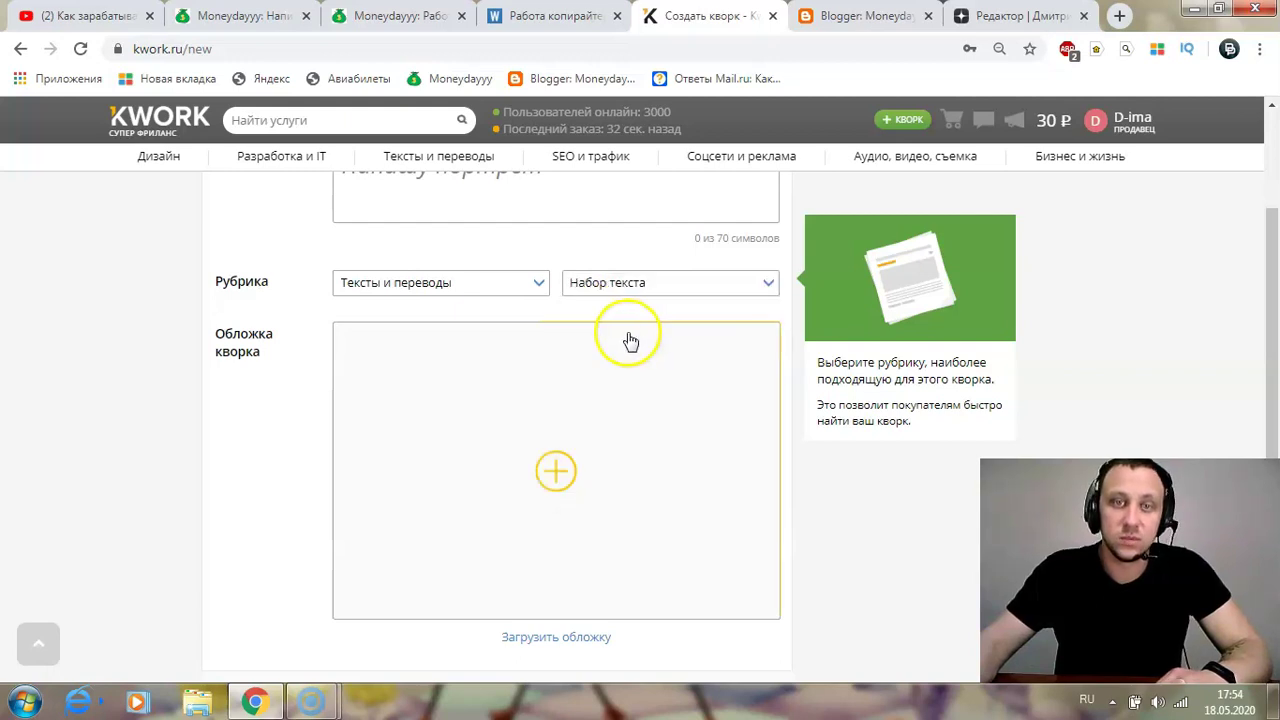
Review the title, category and type options in the new kwork's basic section.
scroll(430, 400, down, 1)
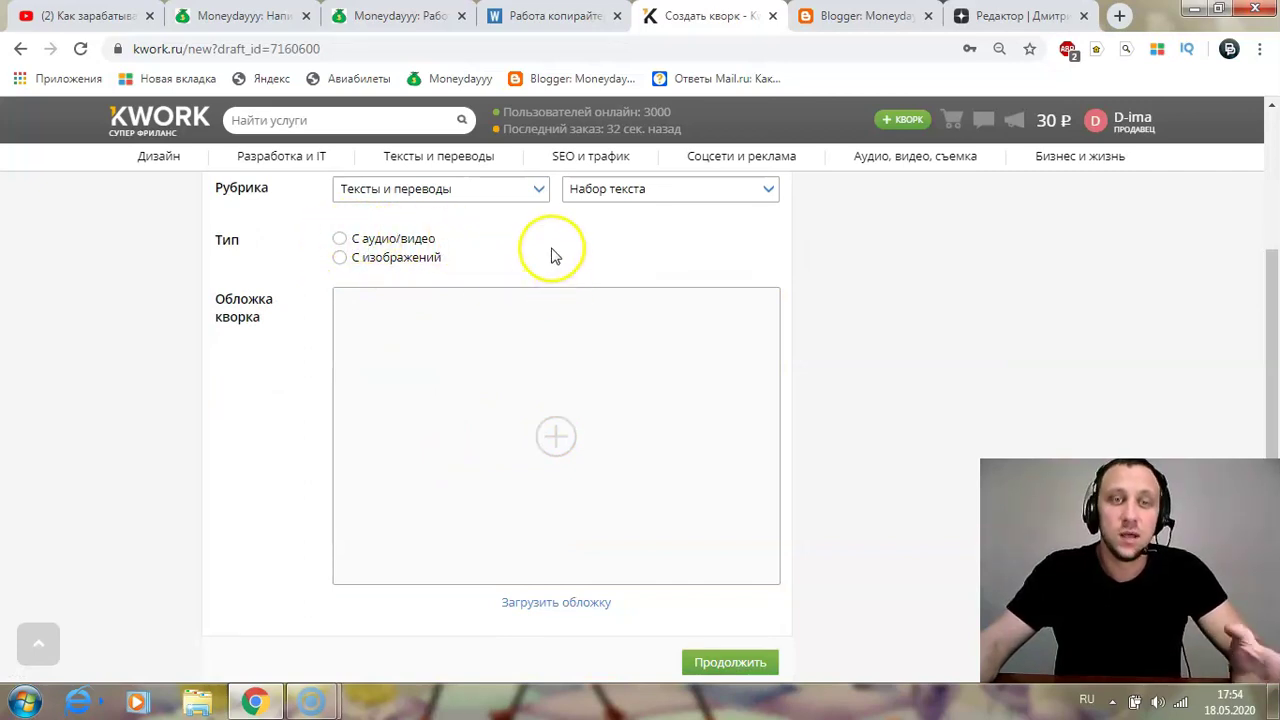
scroll(497, 263, up, 1)
mouse_move(548, 290)
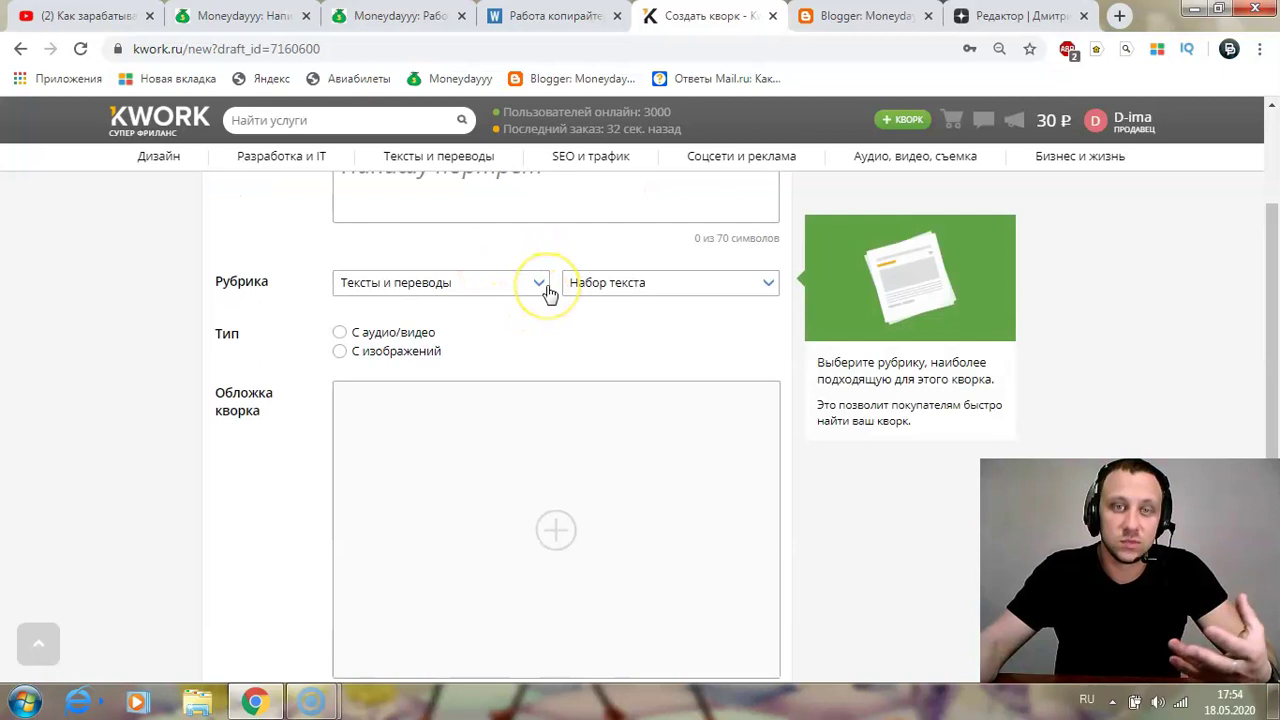
scroll(548, 290, up, 1)
mouse_move(543, 334)
scroll(552, 346, down, 1)
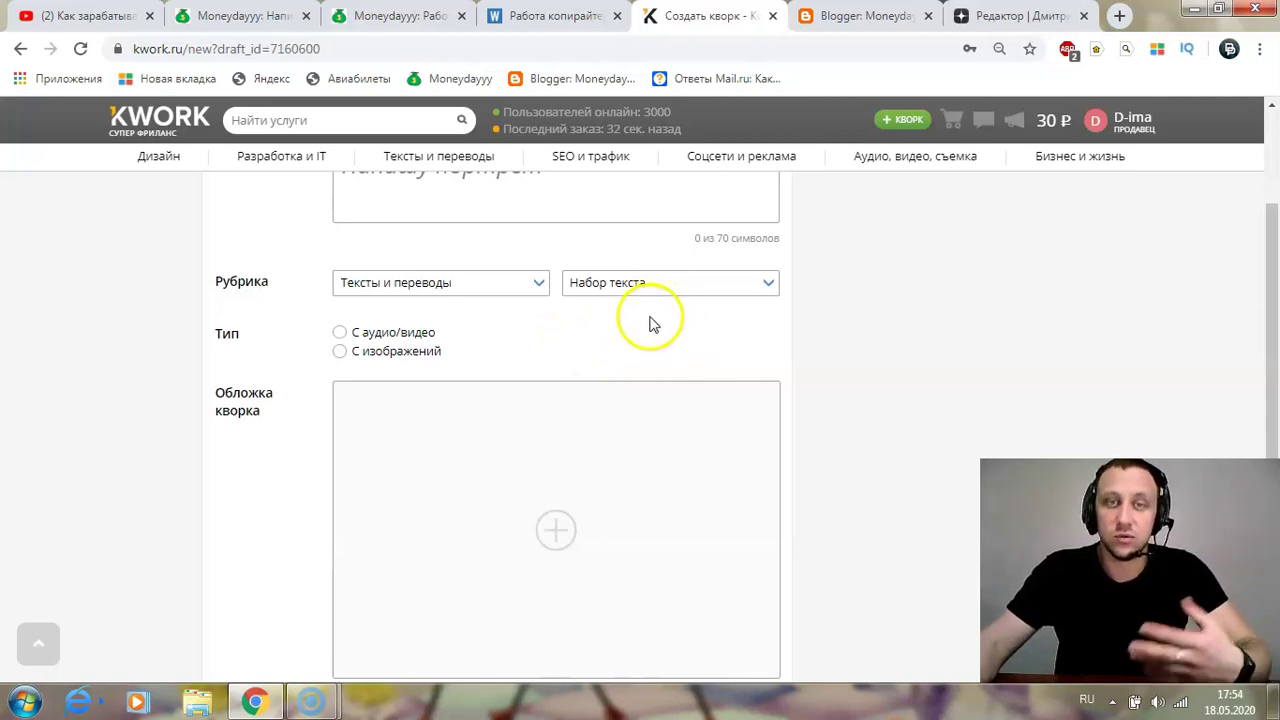
Review the kwork cover requirements and the description and pricing sections, and return to the form's beginning.
scroll(427, 366, down, 3)
scroll(414, 243, up, 2)
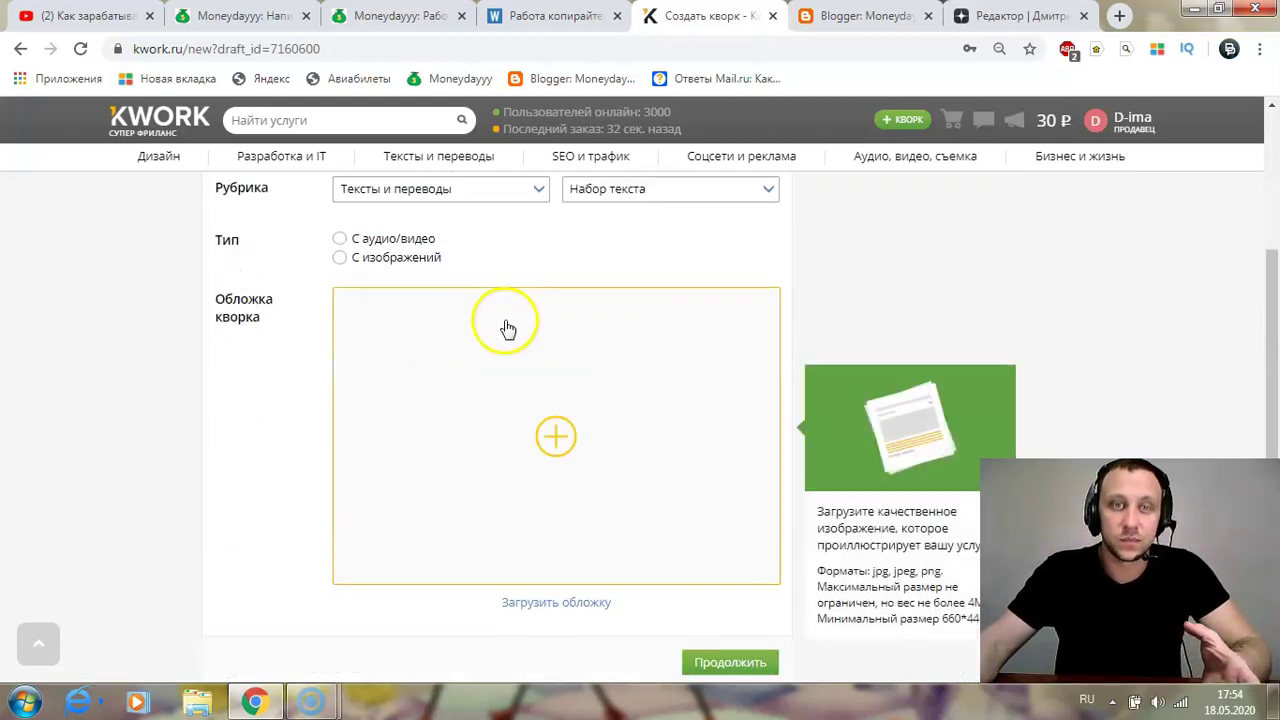
scroll(475, 410, down, 1)
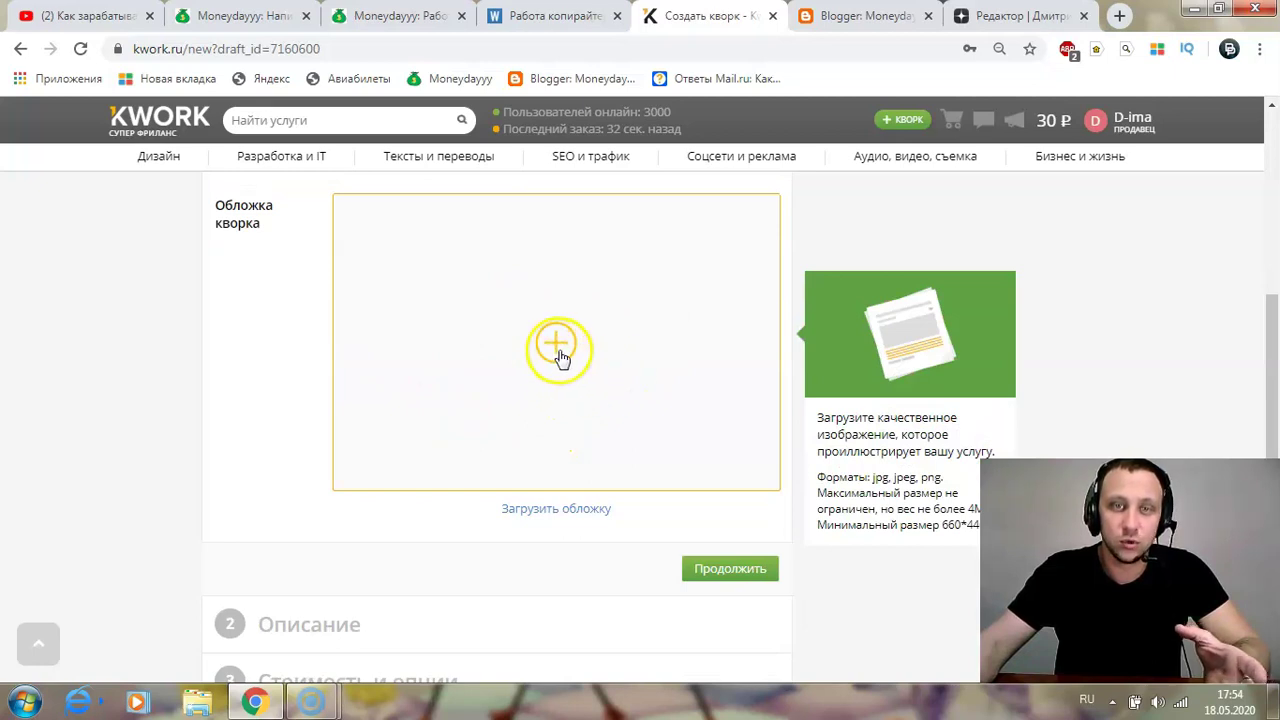
mouse_move(485, 158)
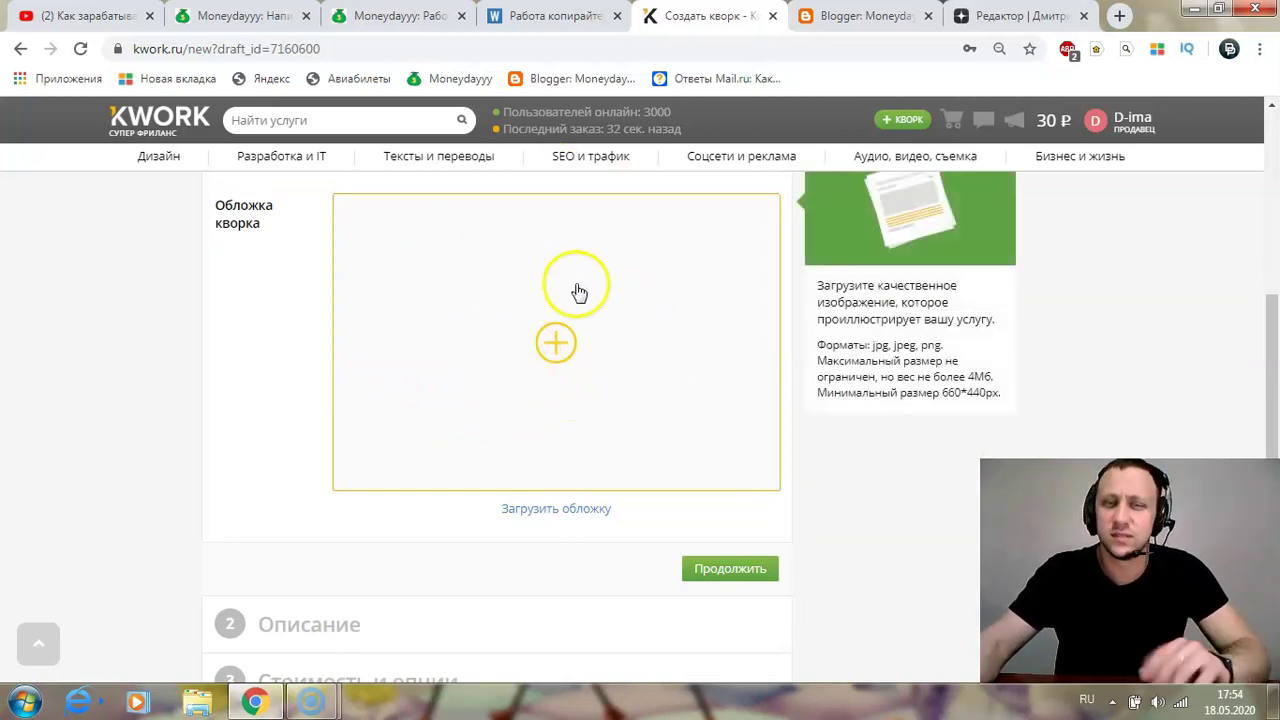
scroll(580, 292, down, 2)
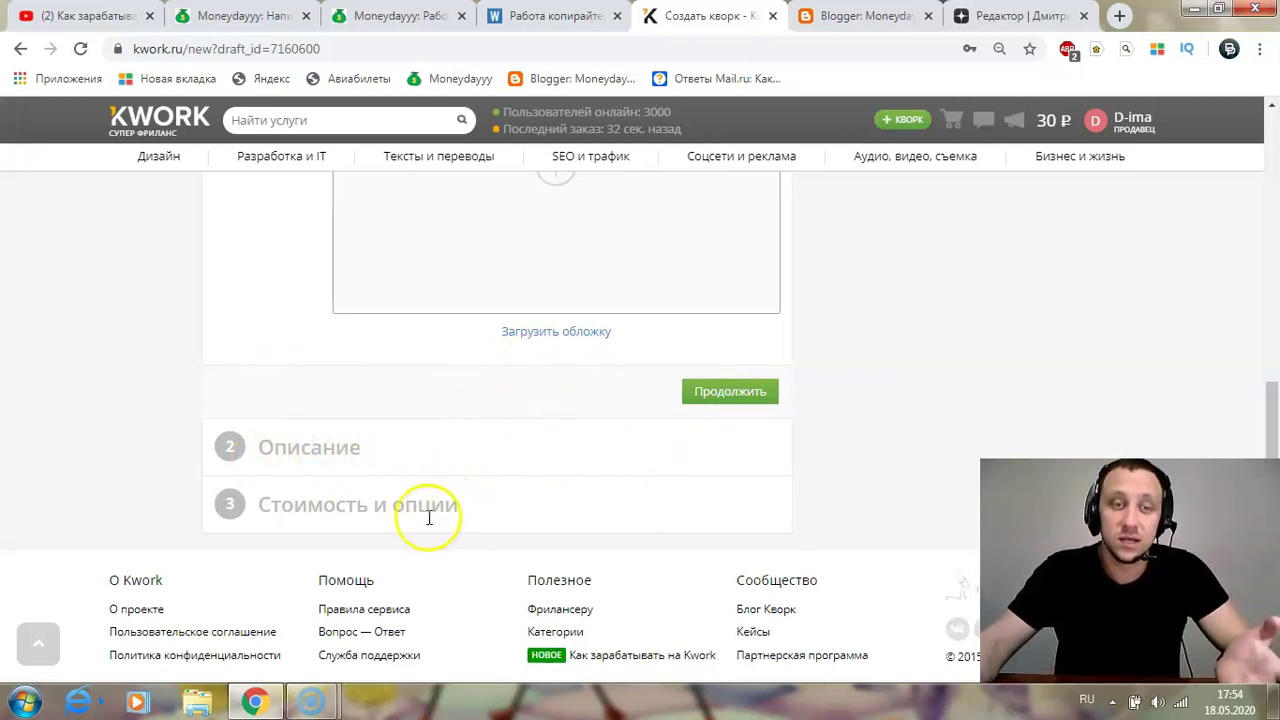
scroll(680, 550, up, 1)
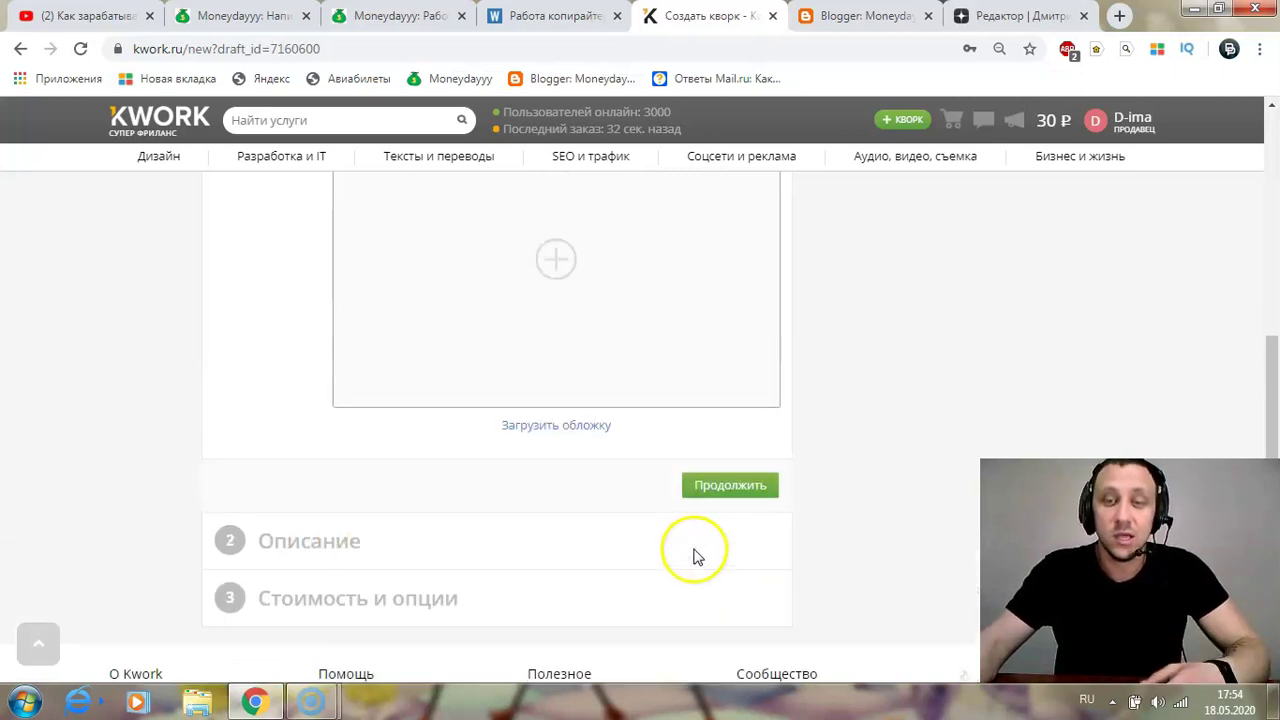
scroll(697, 557, up, 5)
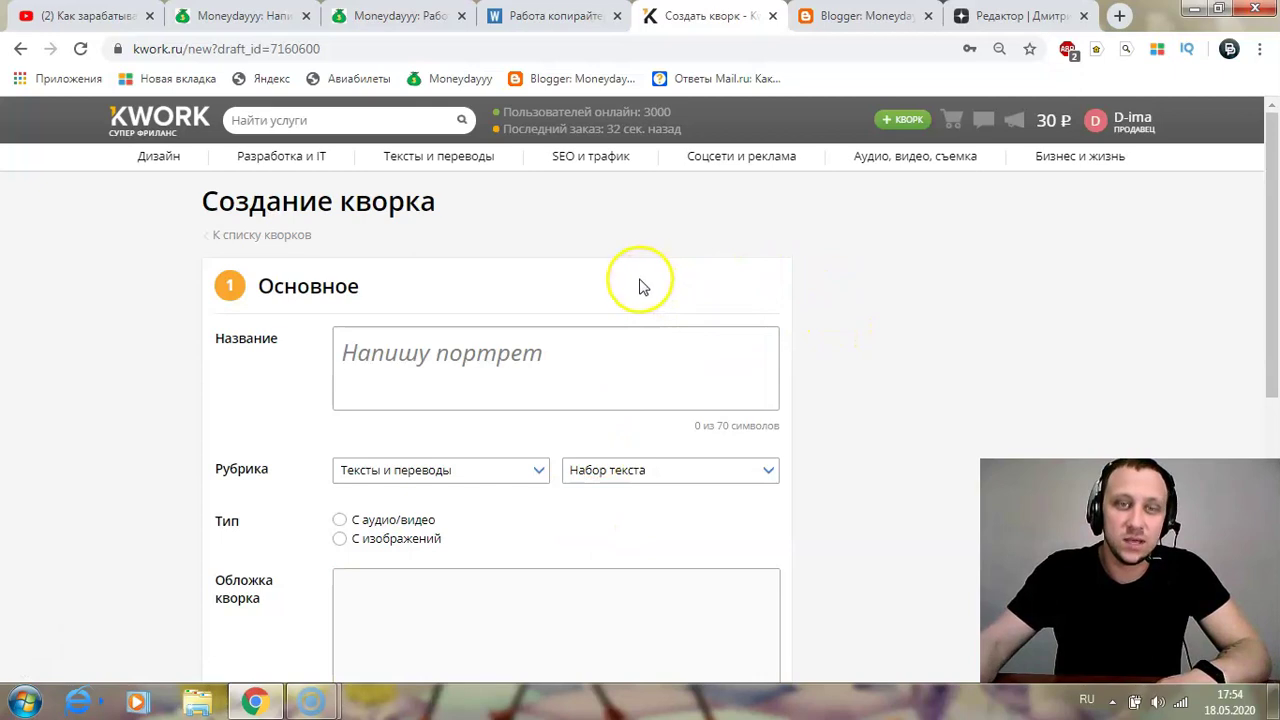
Close the Kwork and Weblancer pages and return to the beginning of the Moneydayyy freelancing article.
click(771, 16)
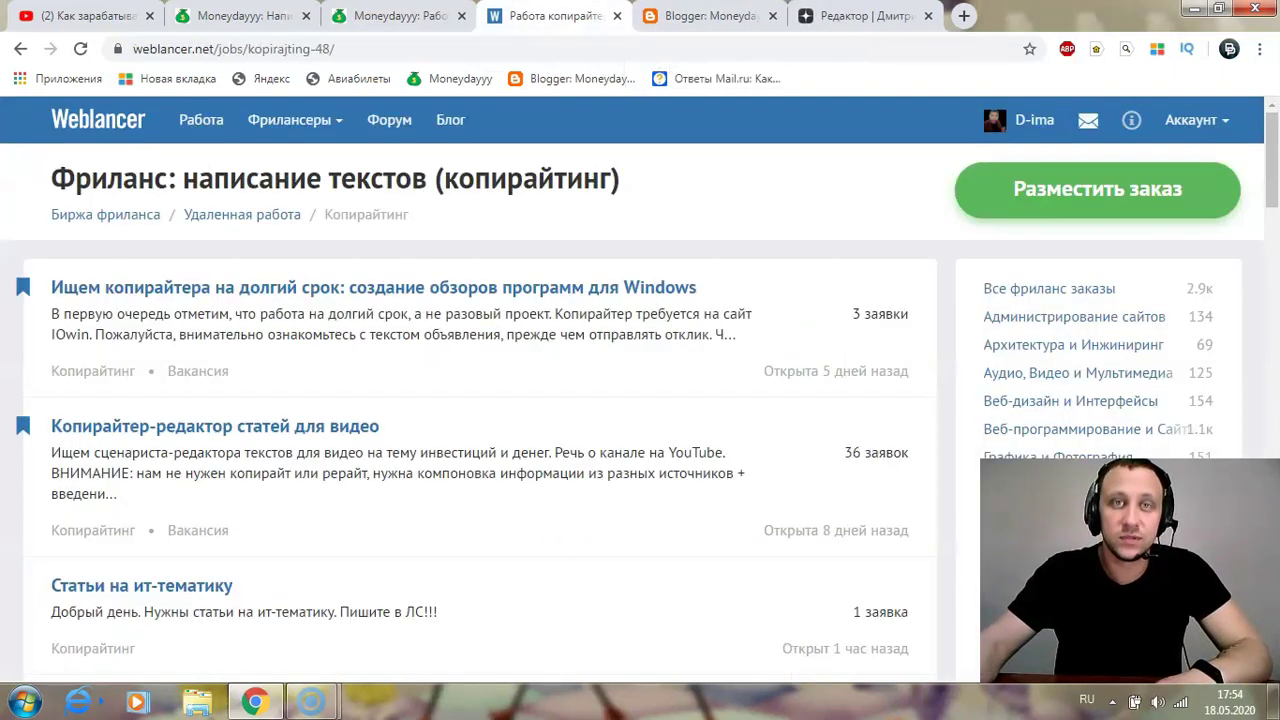
click(617, 16)
scroll(590, 520, up, 10)
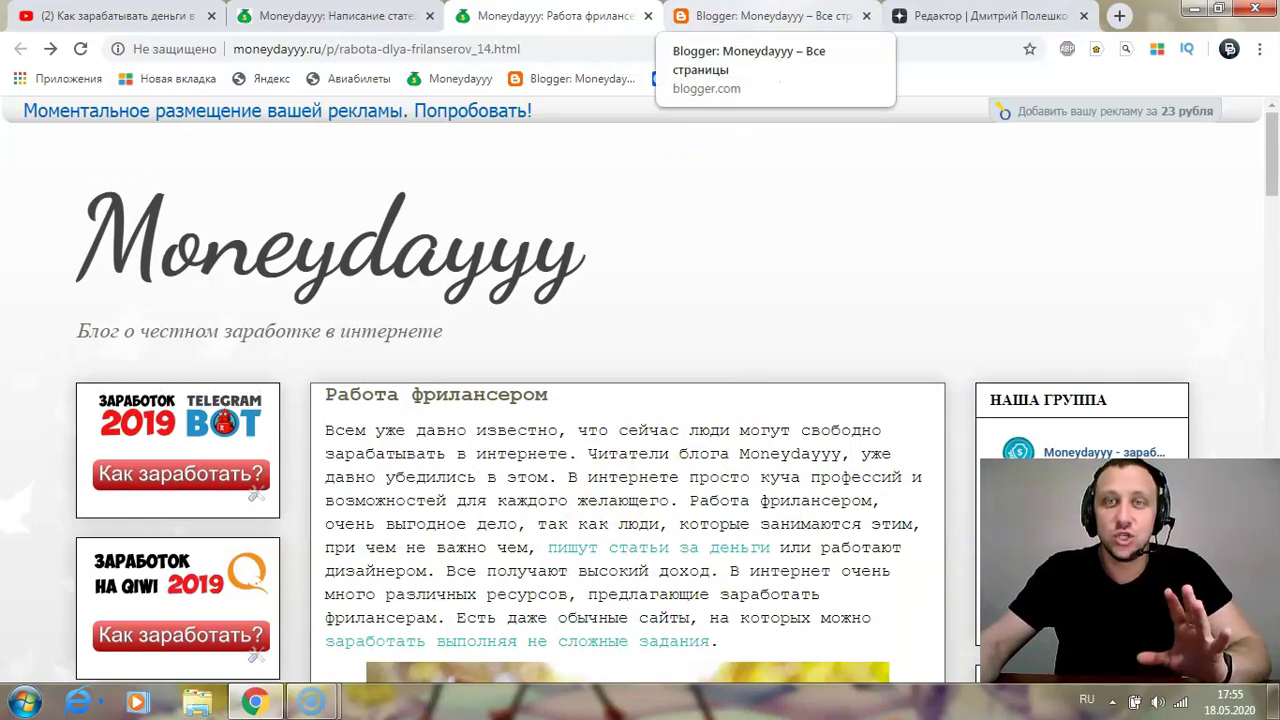
Switch to the Blogger page list and open the new blog form from the list of blogs.
click(770, 16)
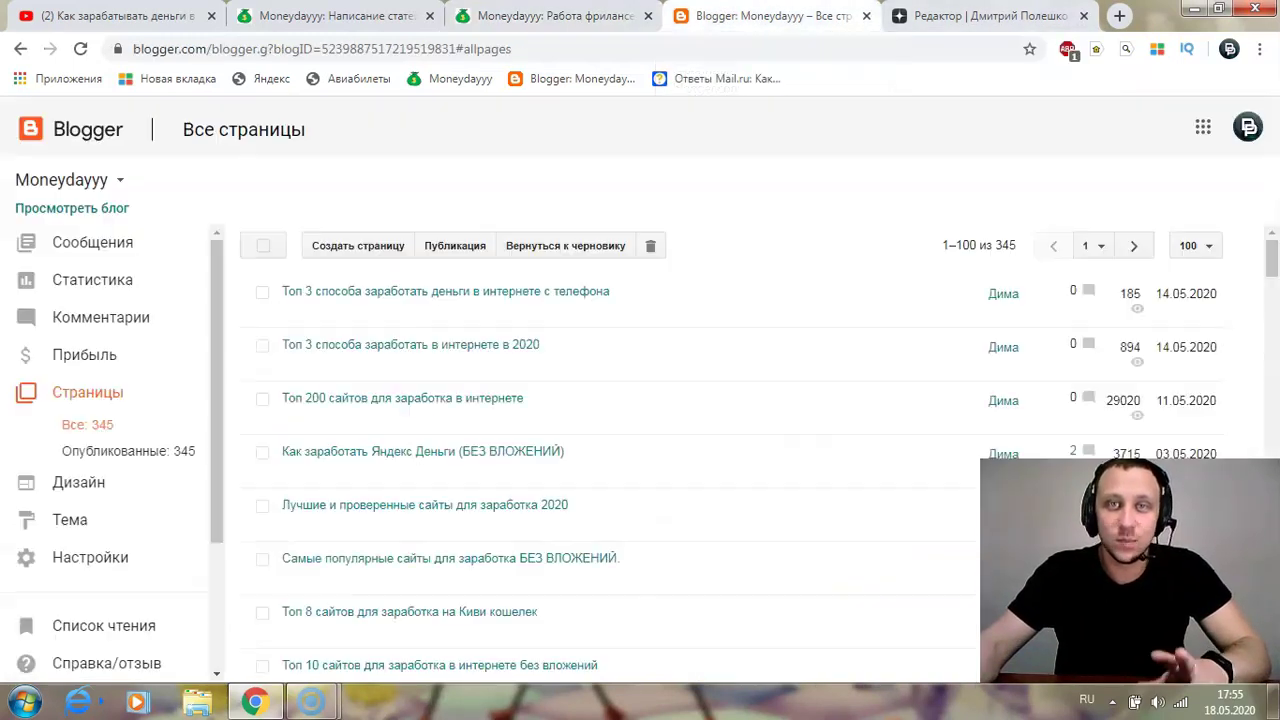
click(720, 192)
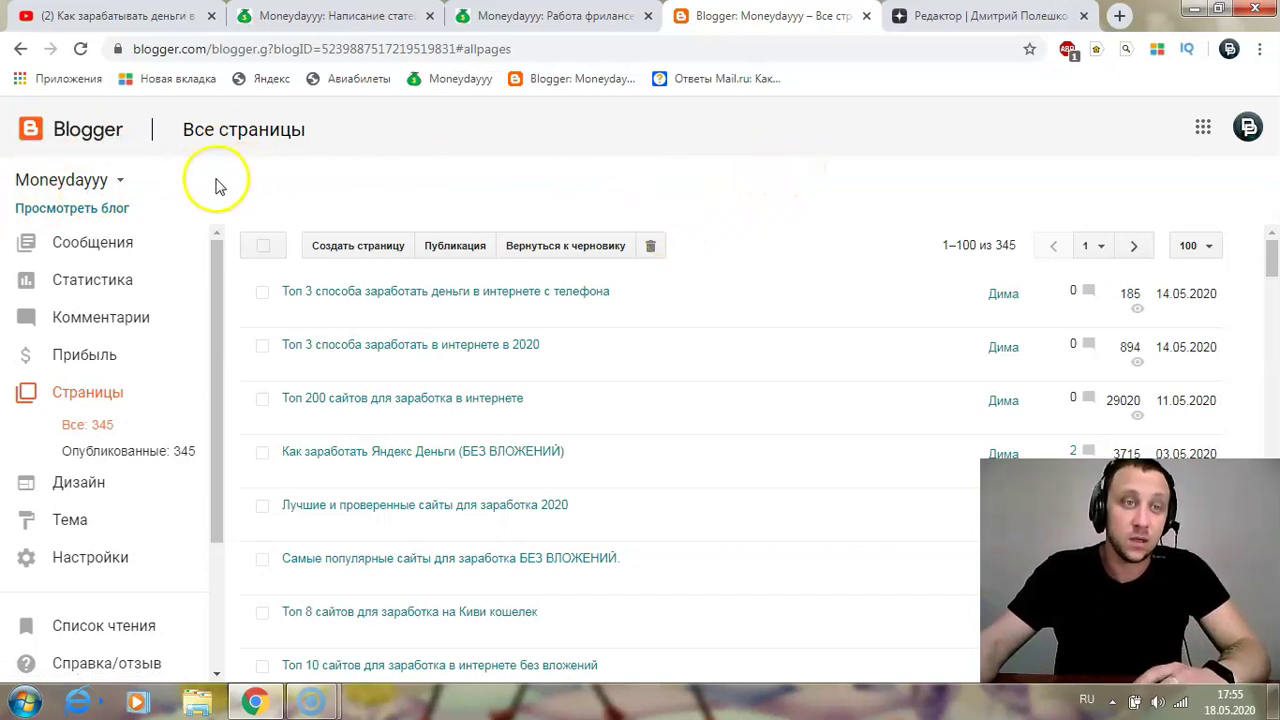
click(121, 186)
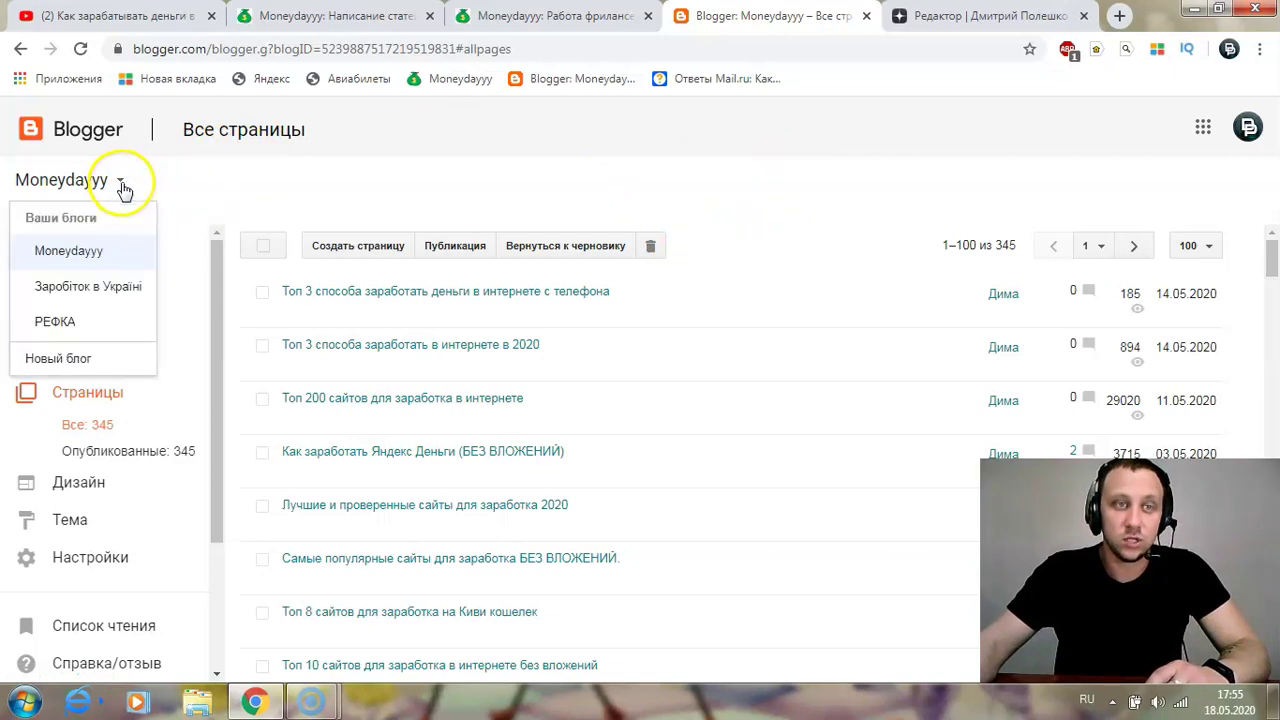
click(70, 362)
Look over the available themes and enter "Как заработать в интернете" as the new blog's title.
click(571, 209)
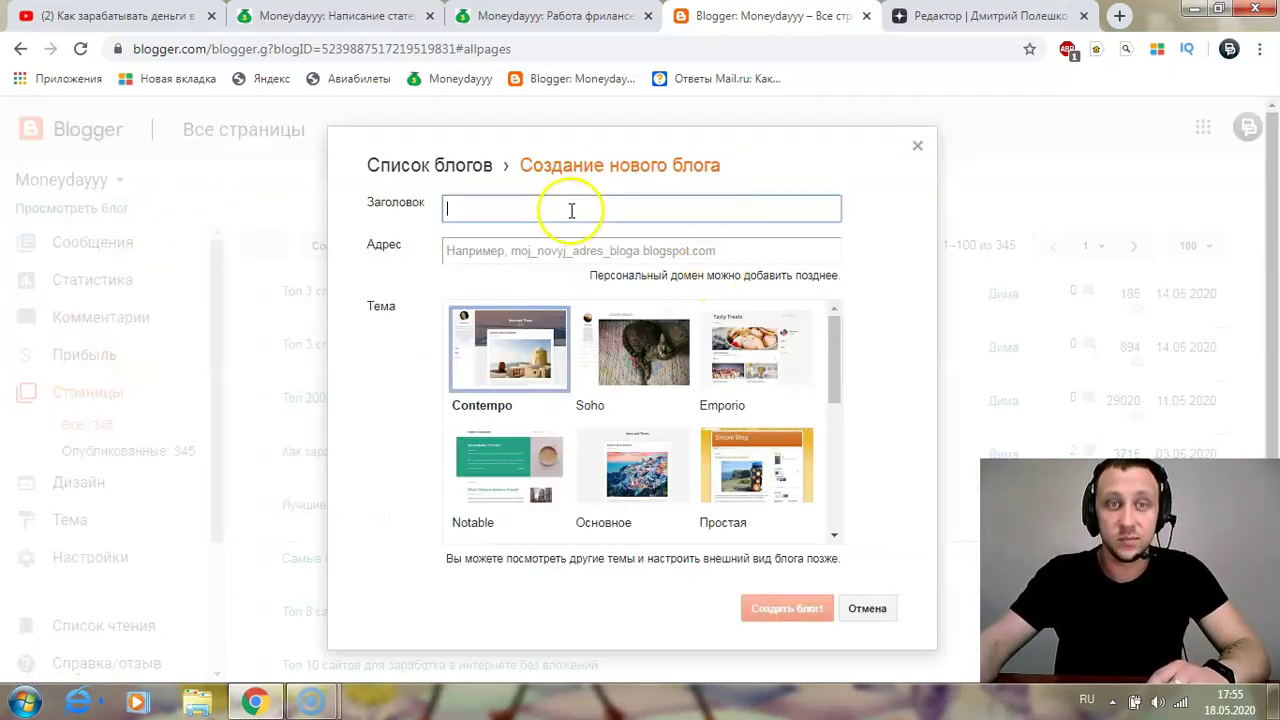
click(520, 251)
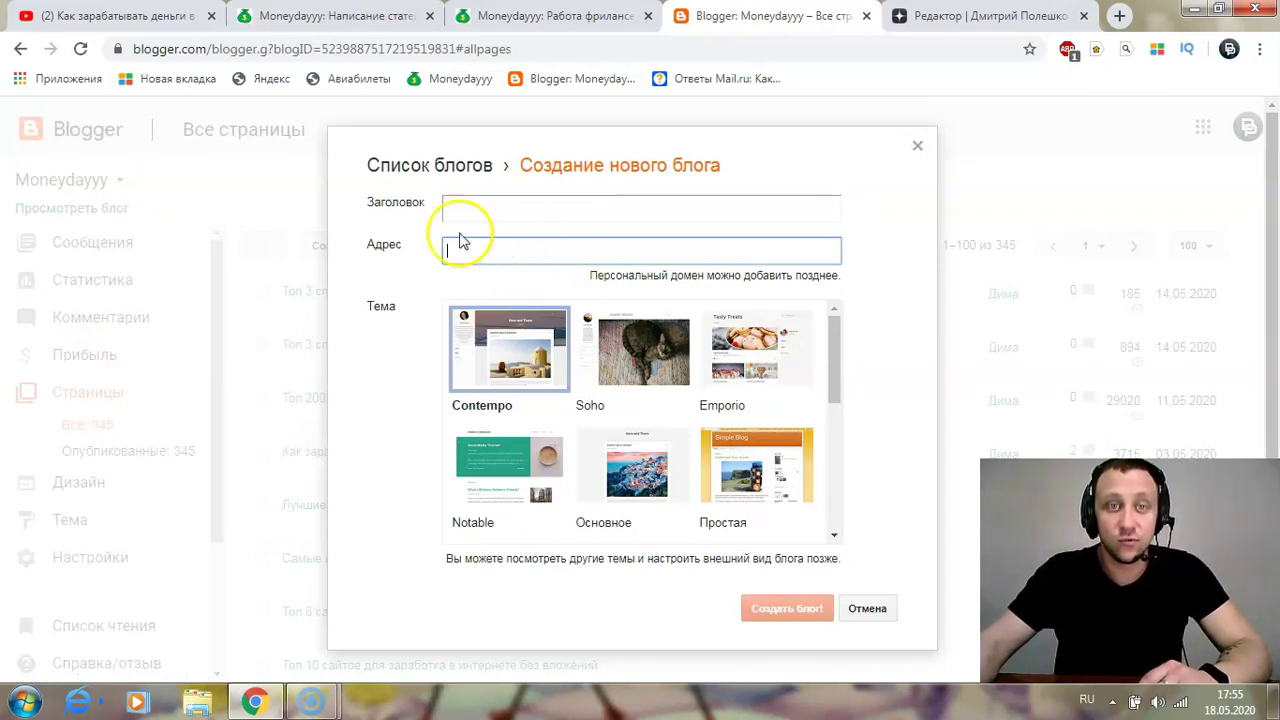
click(551, 207)
scroll(643, 349, down, 5)
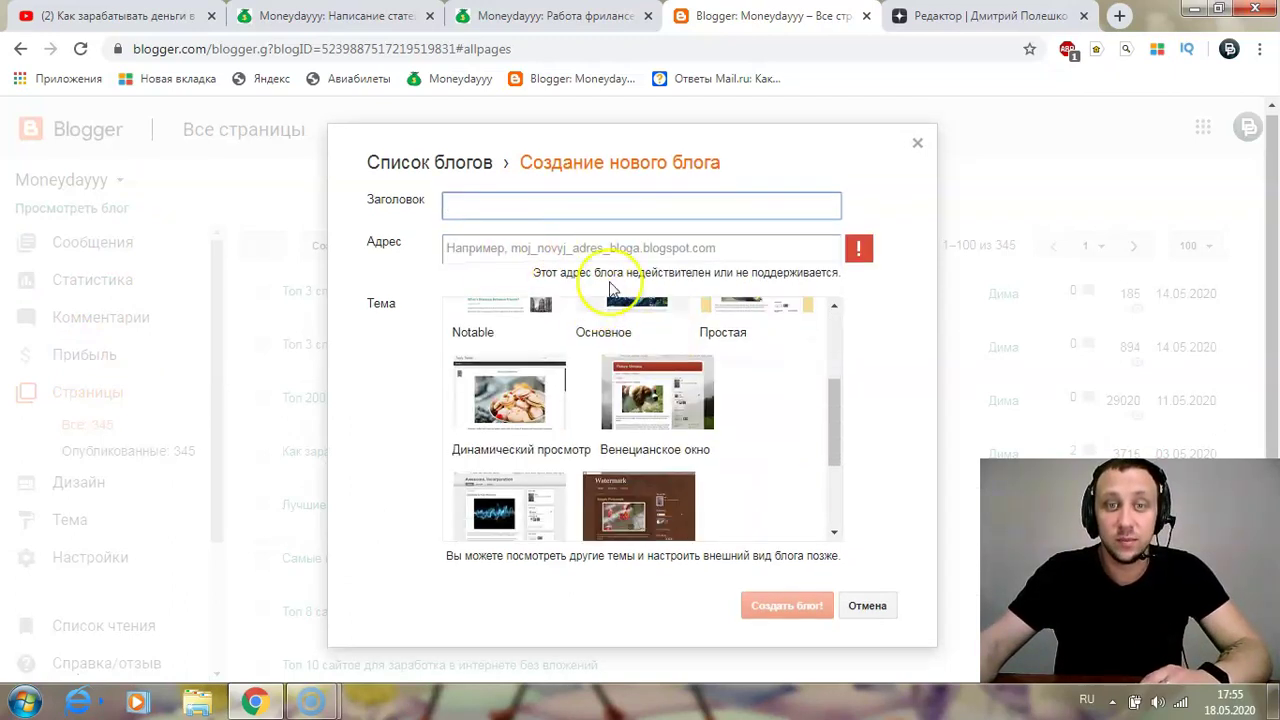
scroll(720, 417, up, 5)
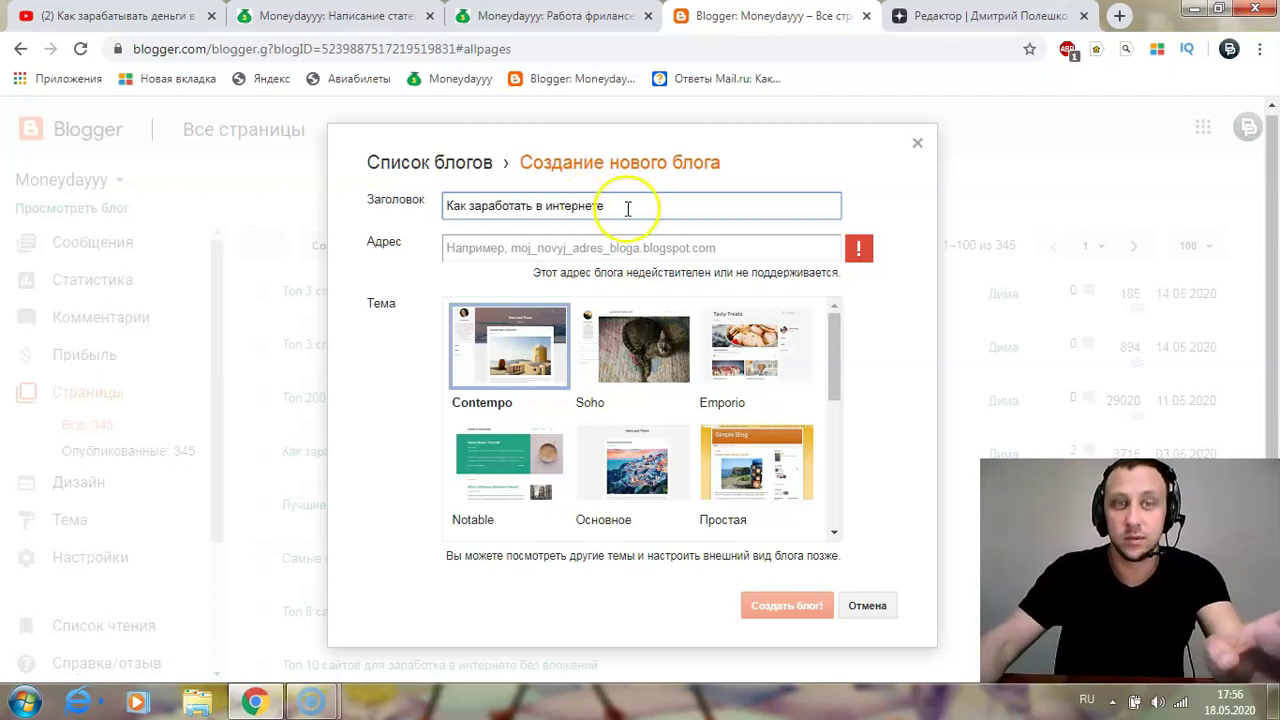
Enter kakzarabotati.blogspot.com as the new blog's address, accepting the suggested completion of "kakzarabotati".
click(565, 247)
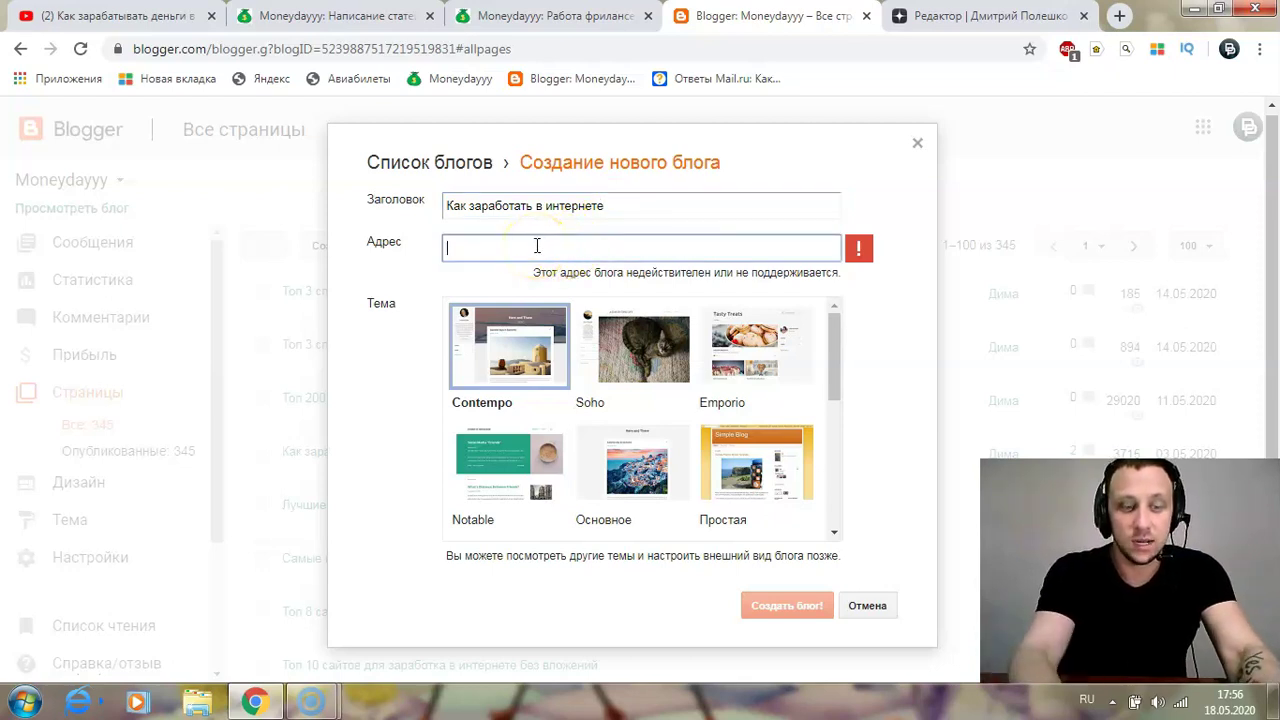
key(alt+shift)
text(kakzarabotati)
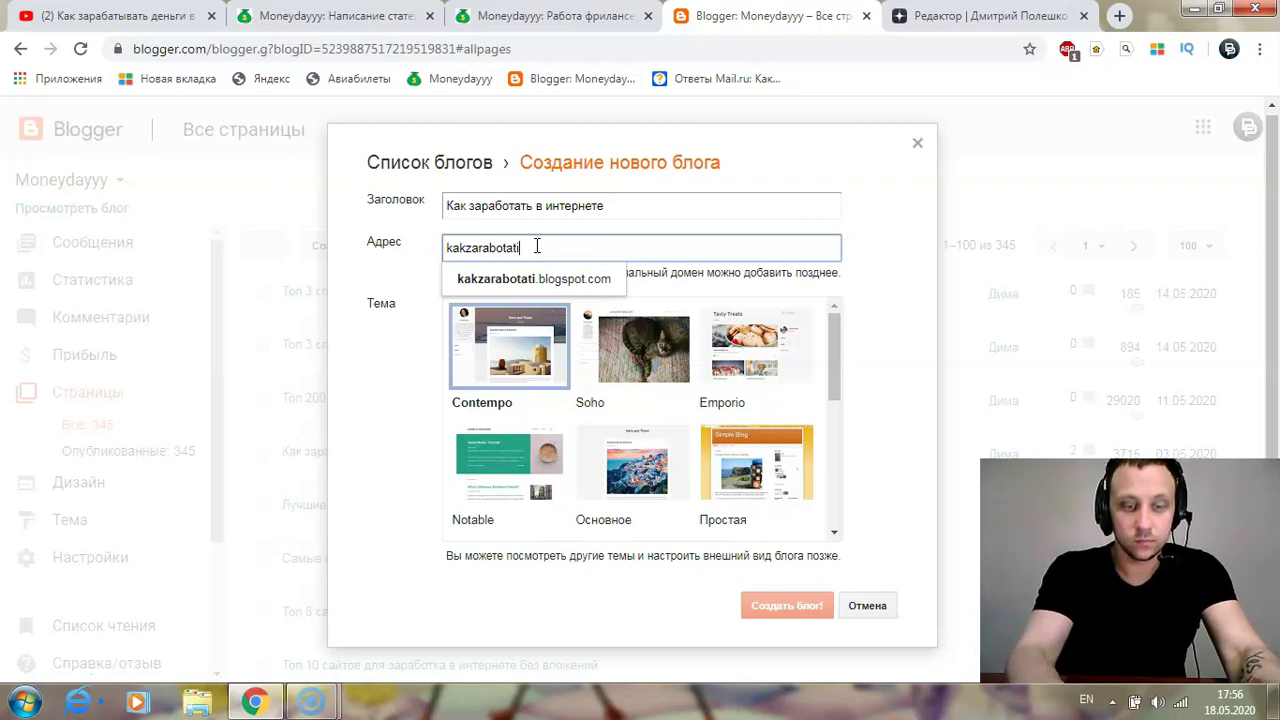
key(Down)
key(Return)
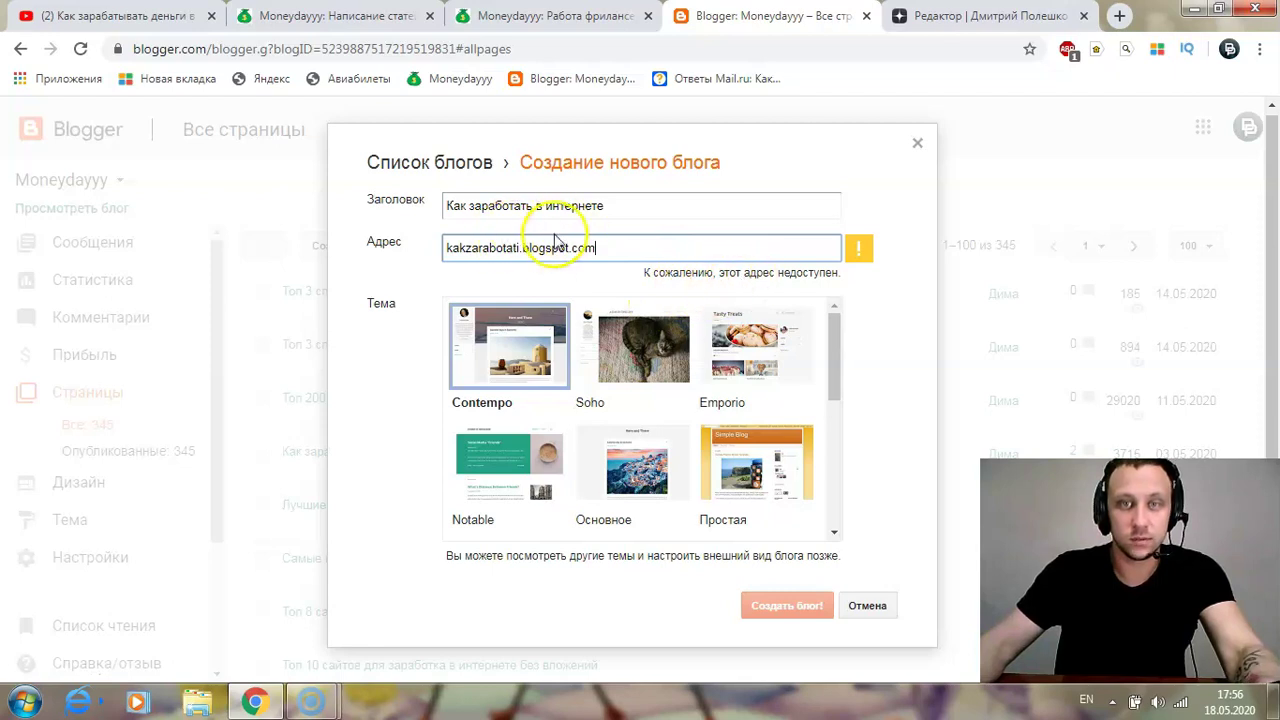
Extend the new blog's address with "fsgdg" so it reads kakzarabotatifsgdg.blogspot.com.
click(520, 248)
text(fsgdg)
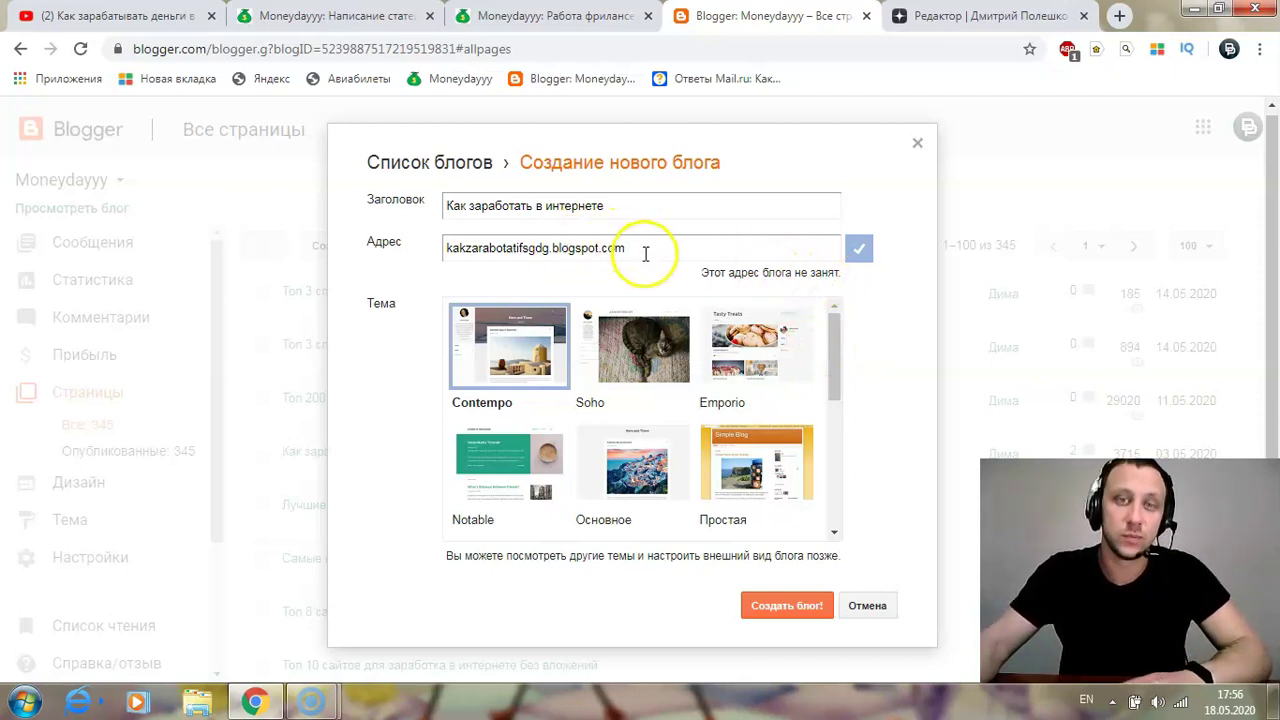
drag(646, 251, 437, 251)
click(900, 249)
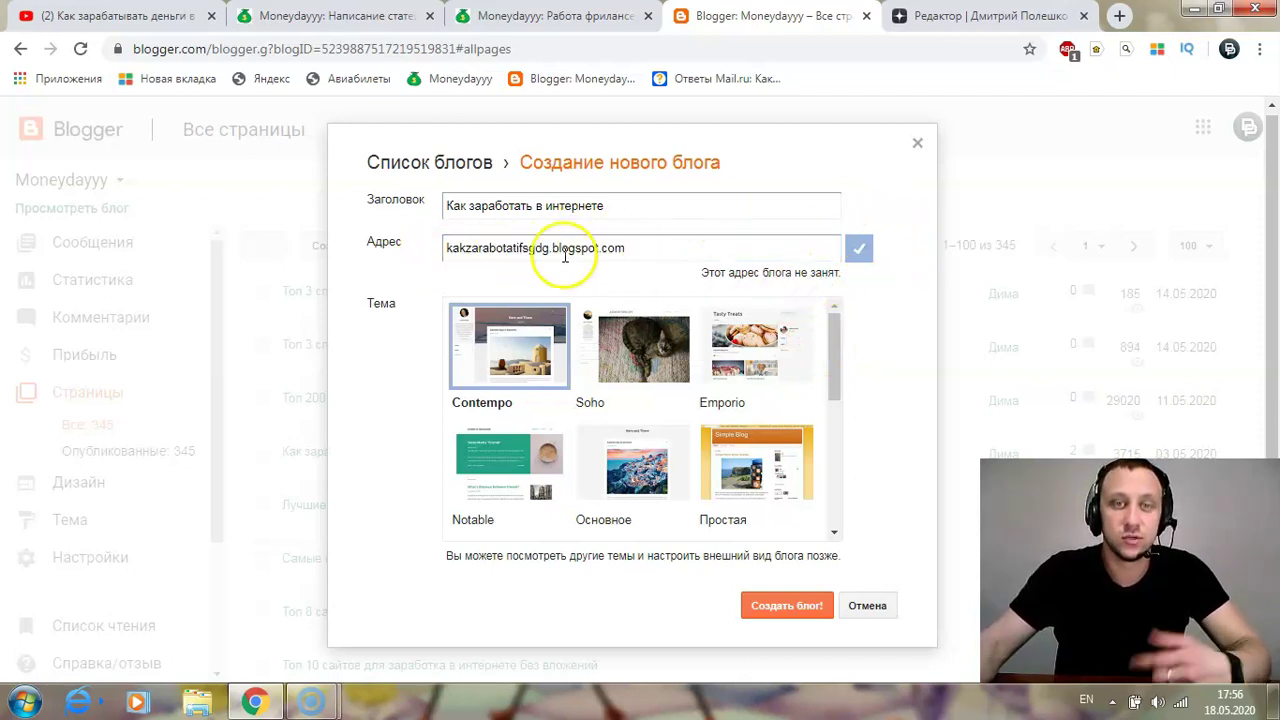
Look through the available themes, choose Emporio, and create the blog.
scroll(660, 412, down, 2)
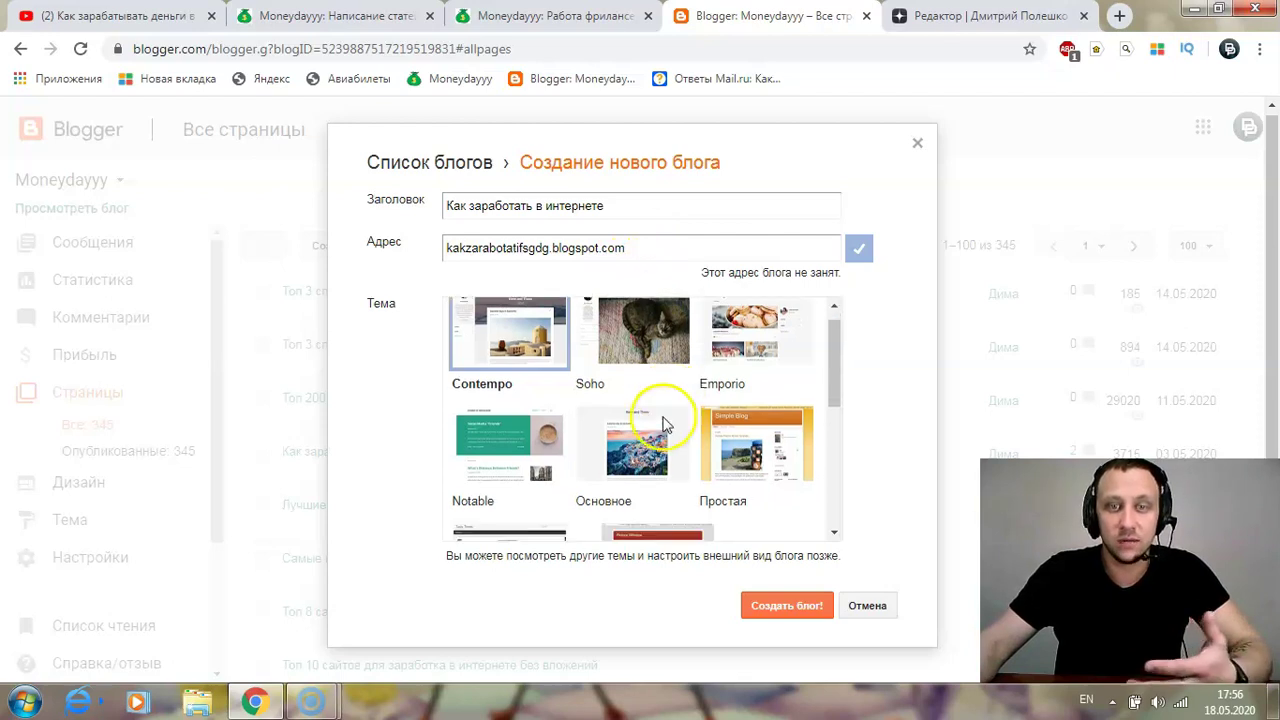
scroll(586, 440, down, 2)
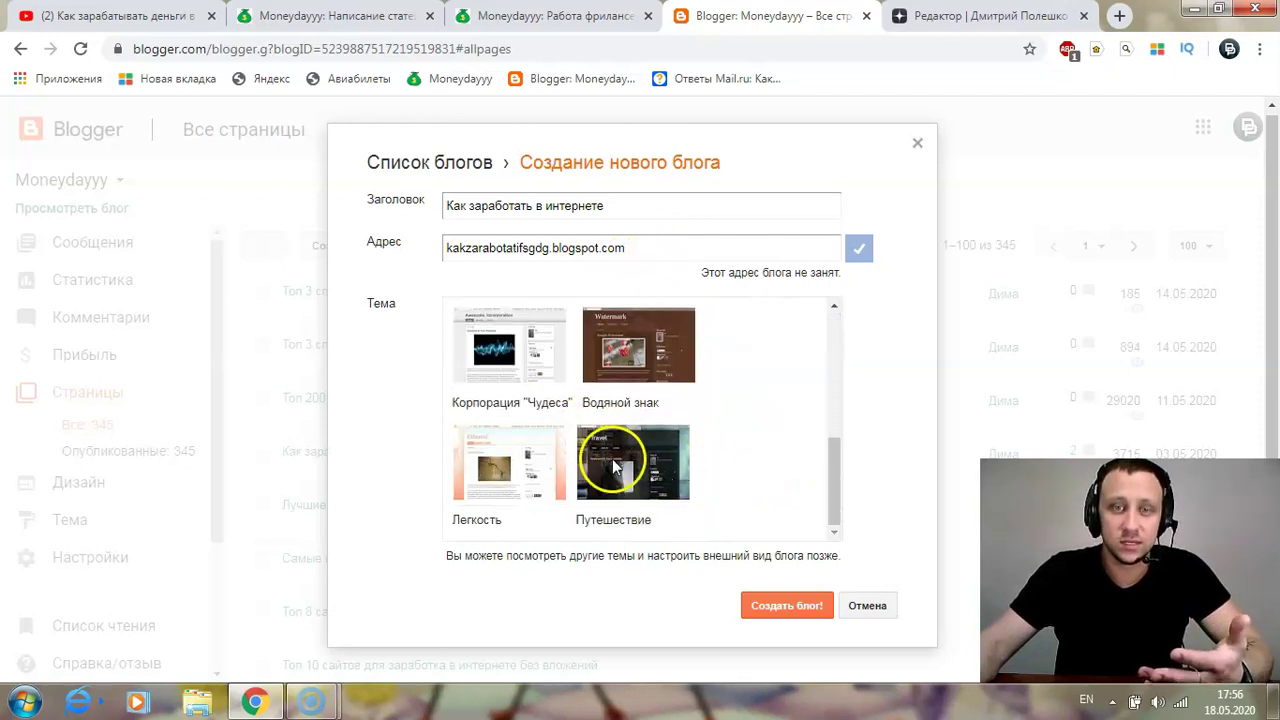
scroll(604, 490, up, 5)
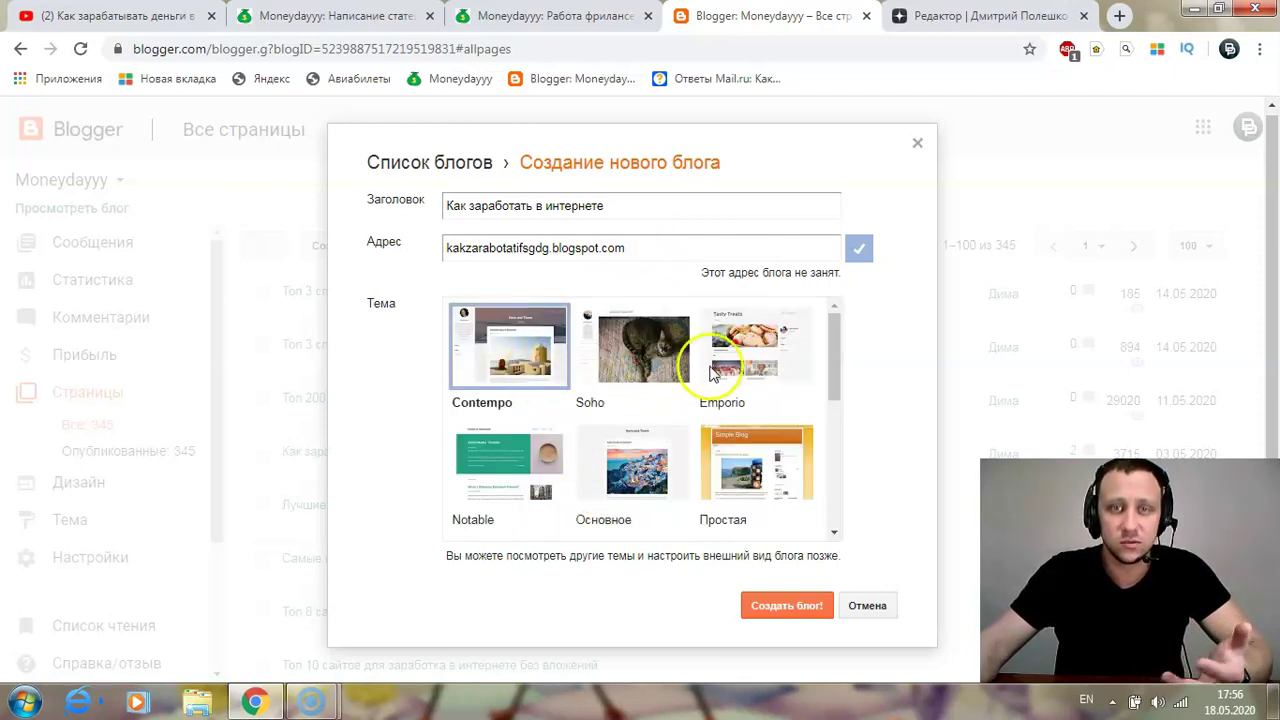
click(765, 360)
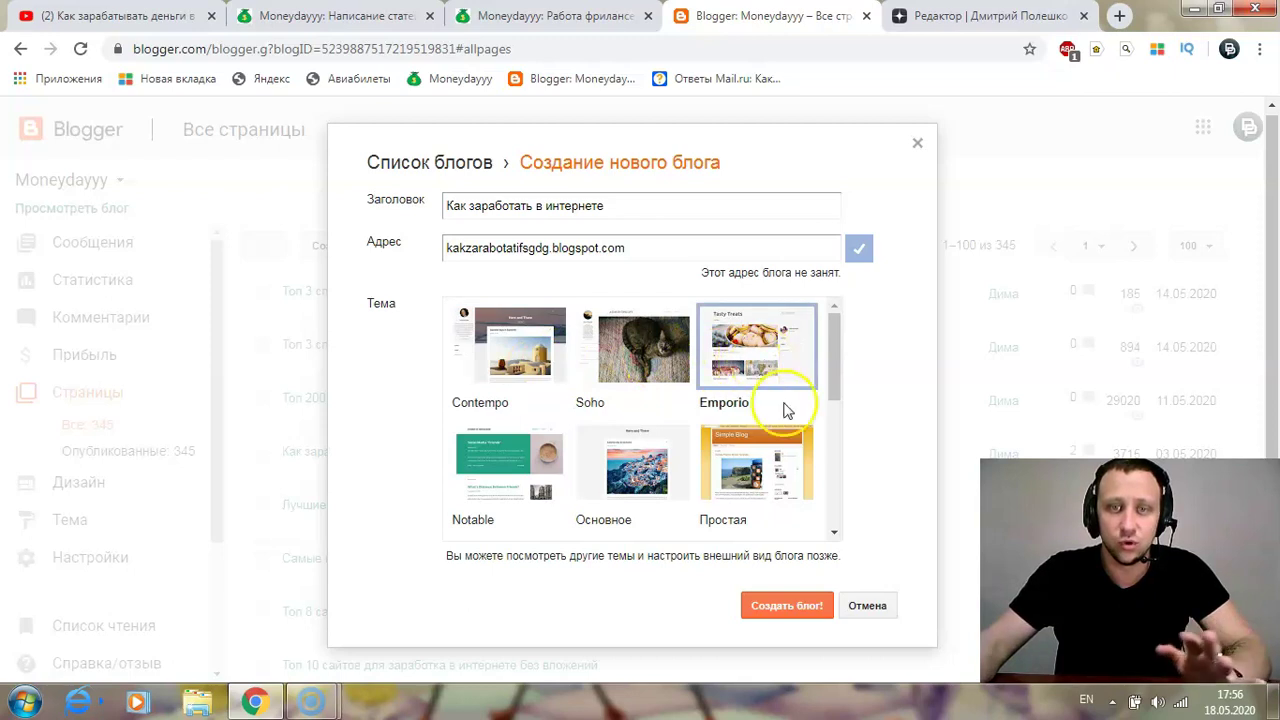
click(798, 612)
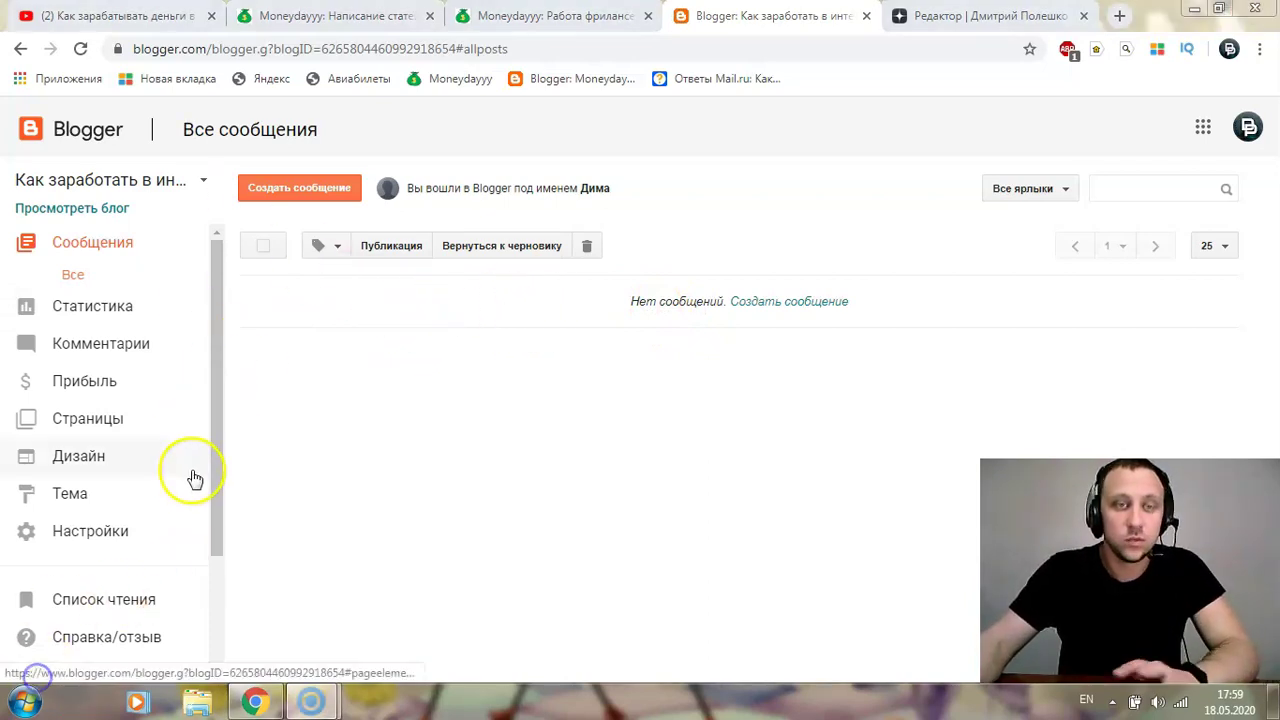
Create and publish a page titled "gfshghxghsdfg" with five lines of placeholder text, from "gsdhhadf" to "drgdgae".
click(102, 420)
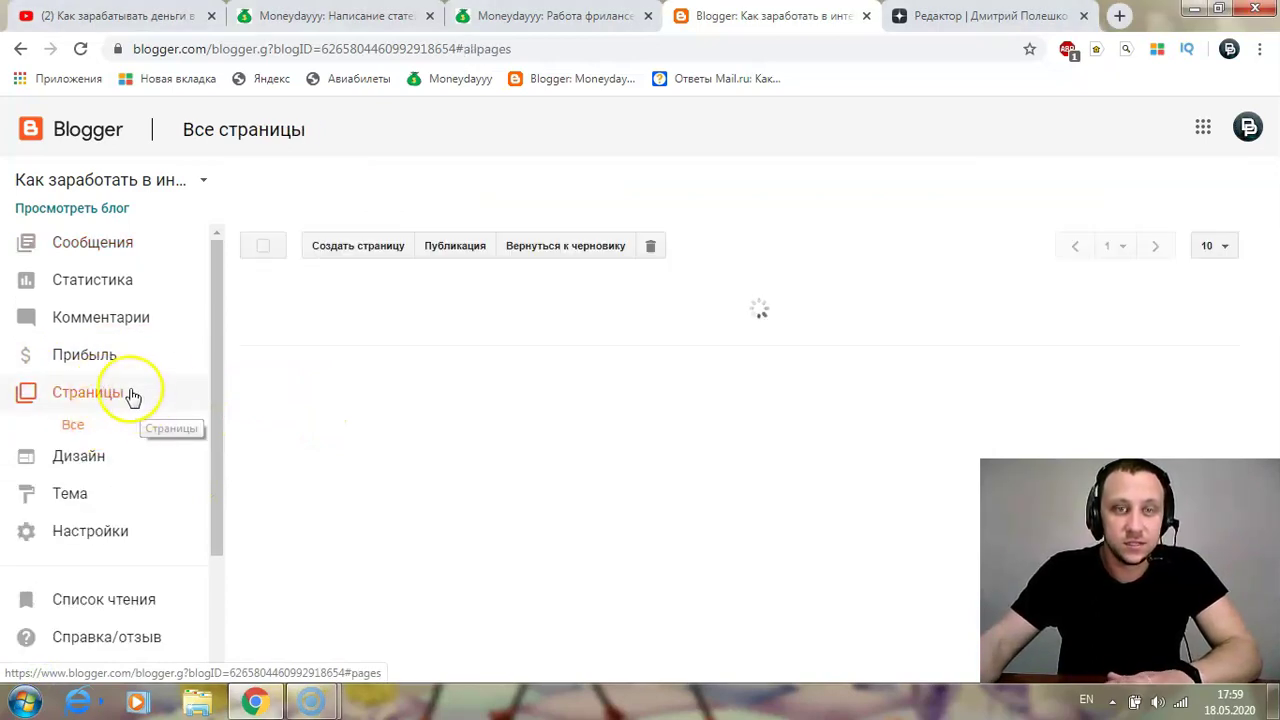
click(362, 255)
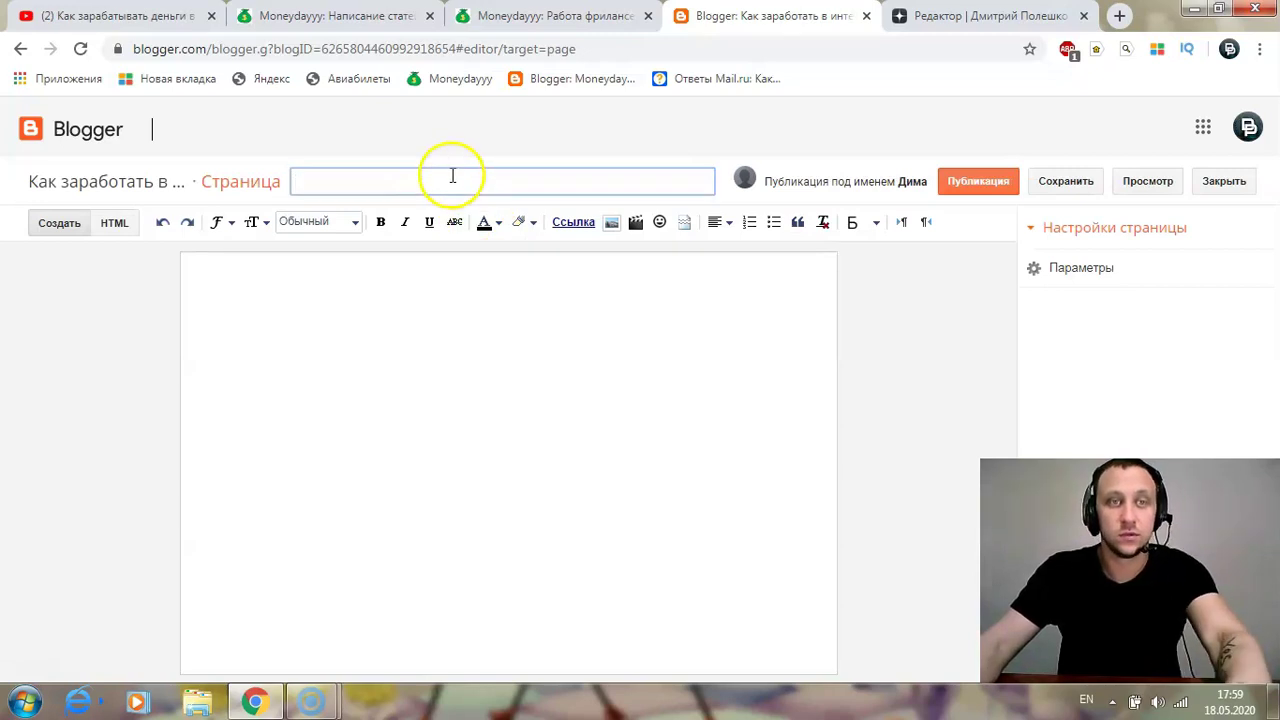
text(gfshghxghsdfg)
click(384, 328)
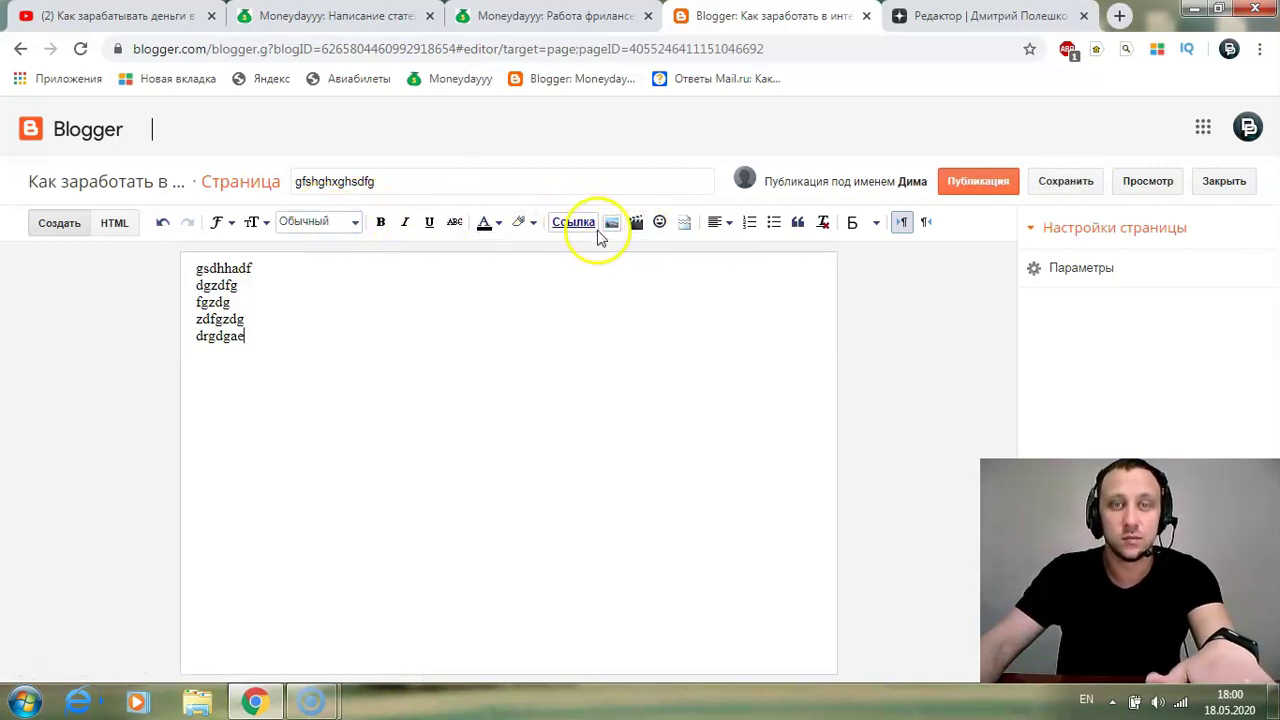
click(990, 188)
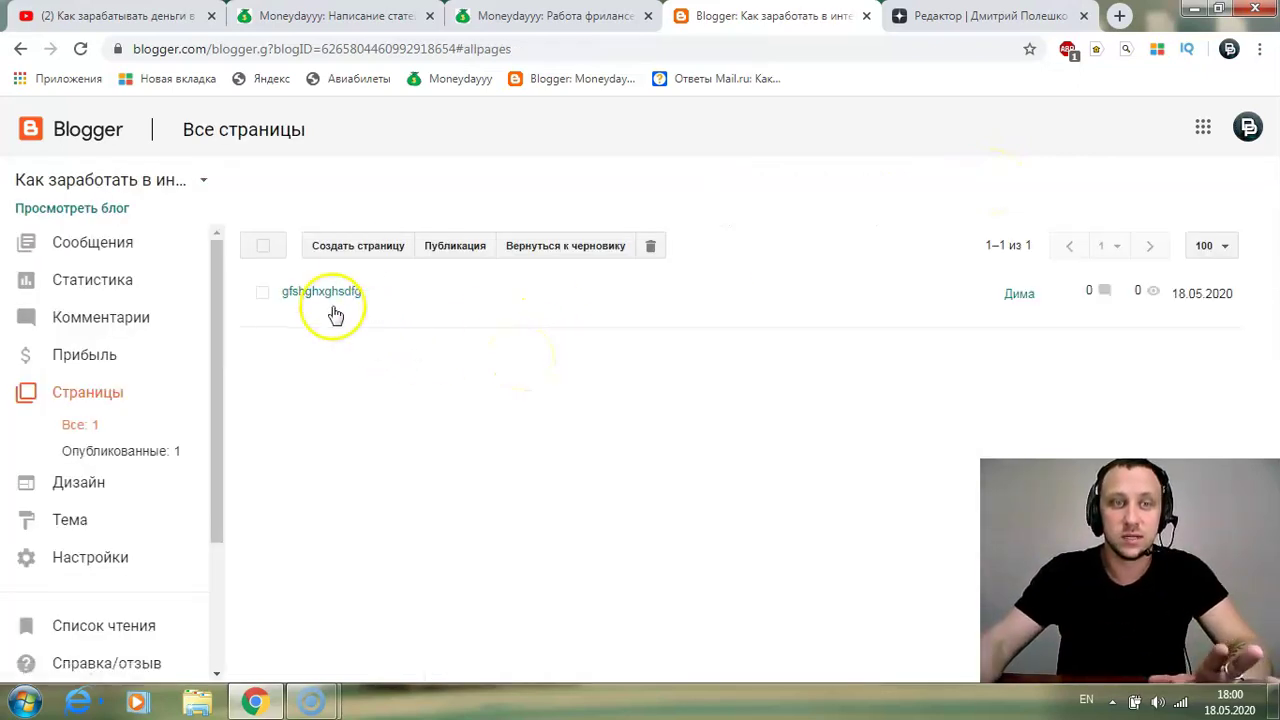
Open the published "gfshghxghsdfg" page on the blog and look over its layout.
click(386, 317)
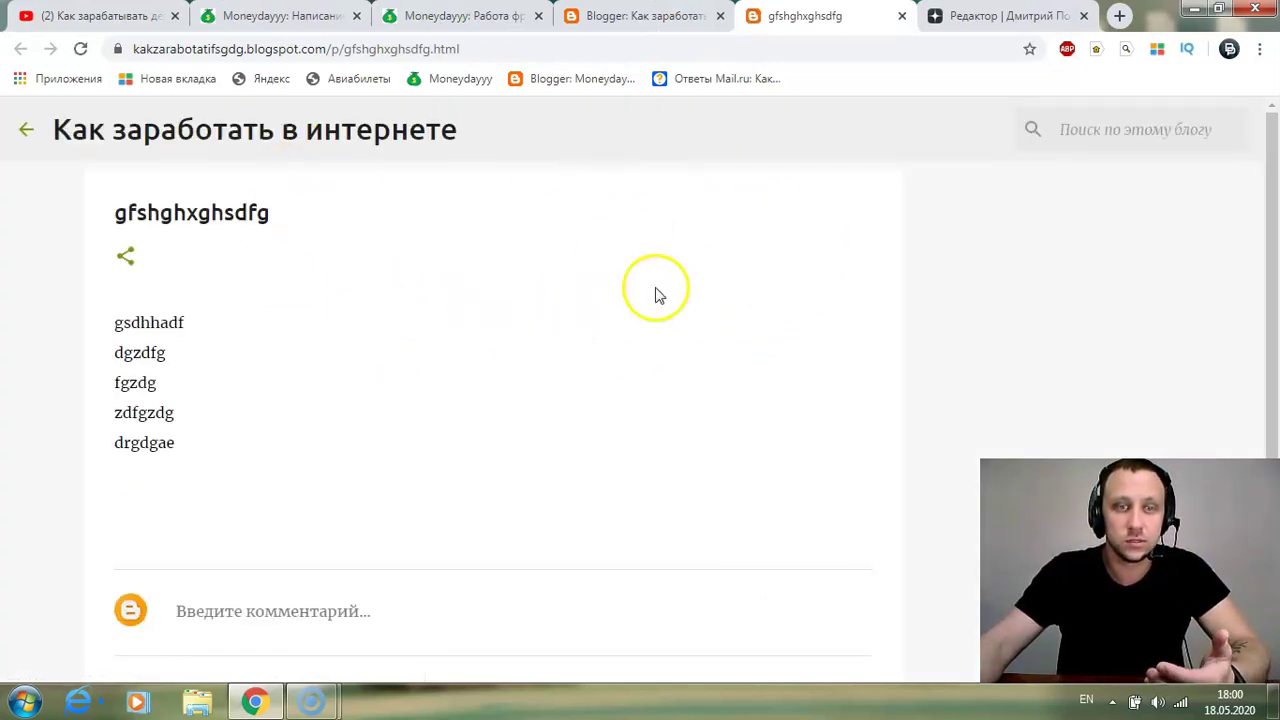
scroll(680, 360, down, 1)
scroll(700, 500, up, 1)
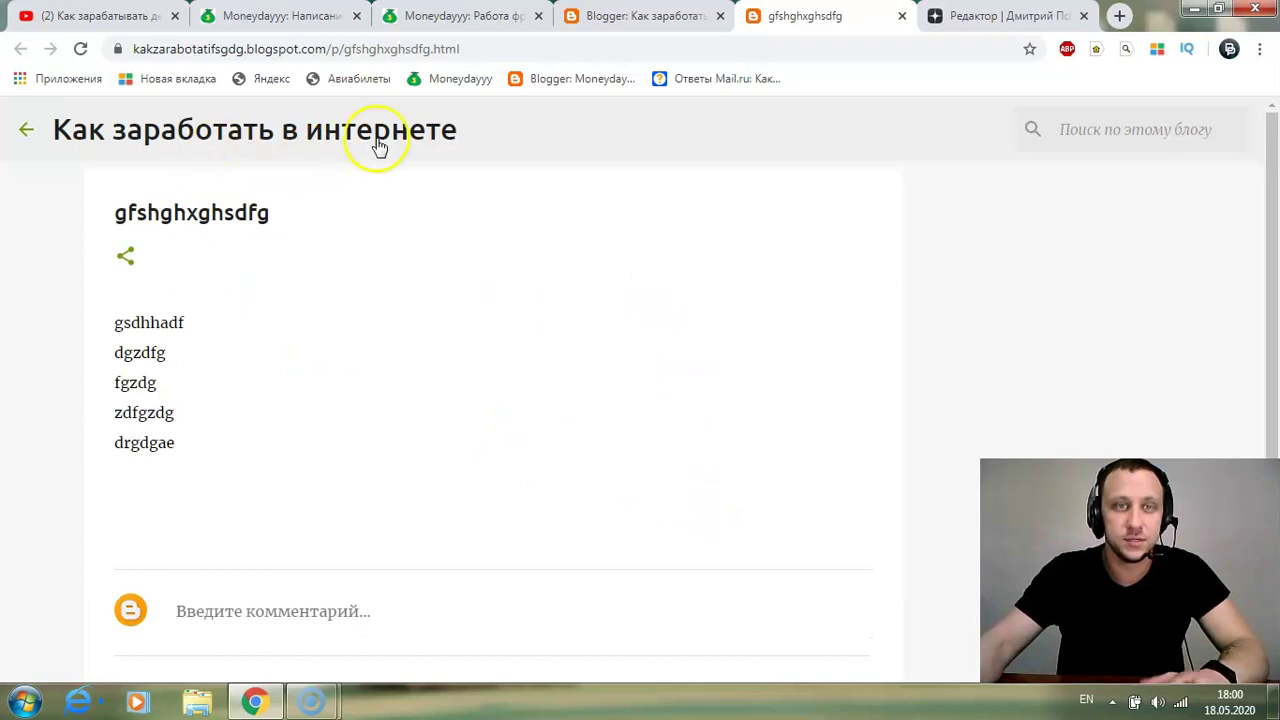
Examine the new blog's theme settings in Blogger and compare them with the published page.
key(ctrl+shift+Tab)
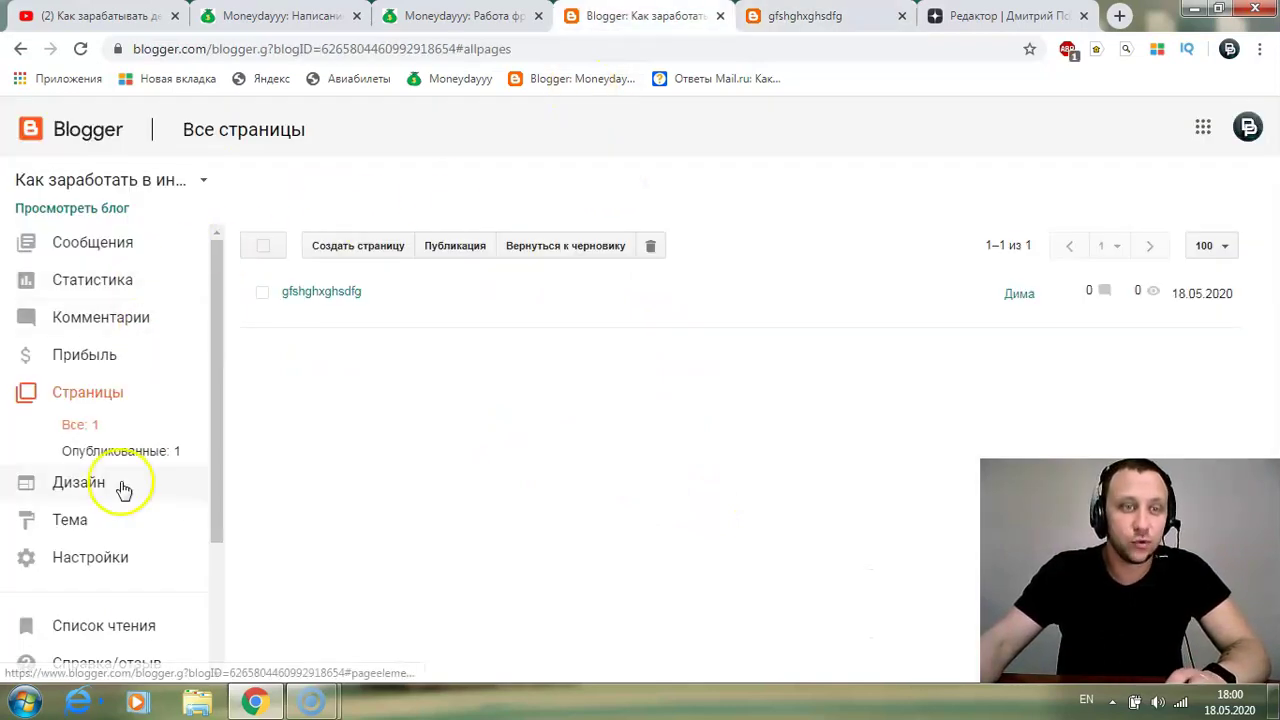
click(76, 522)
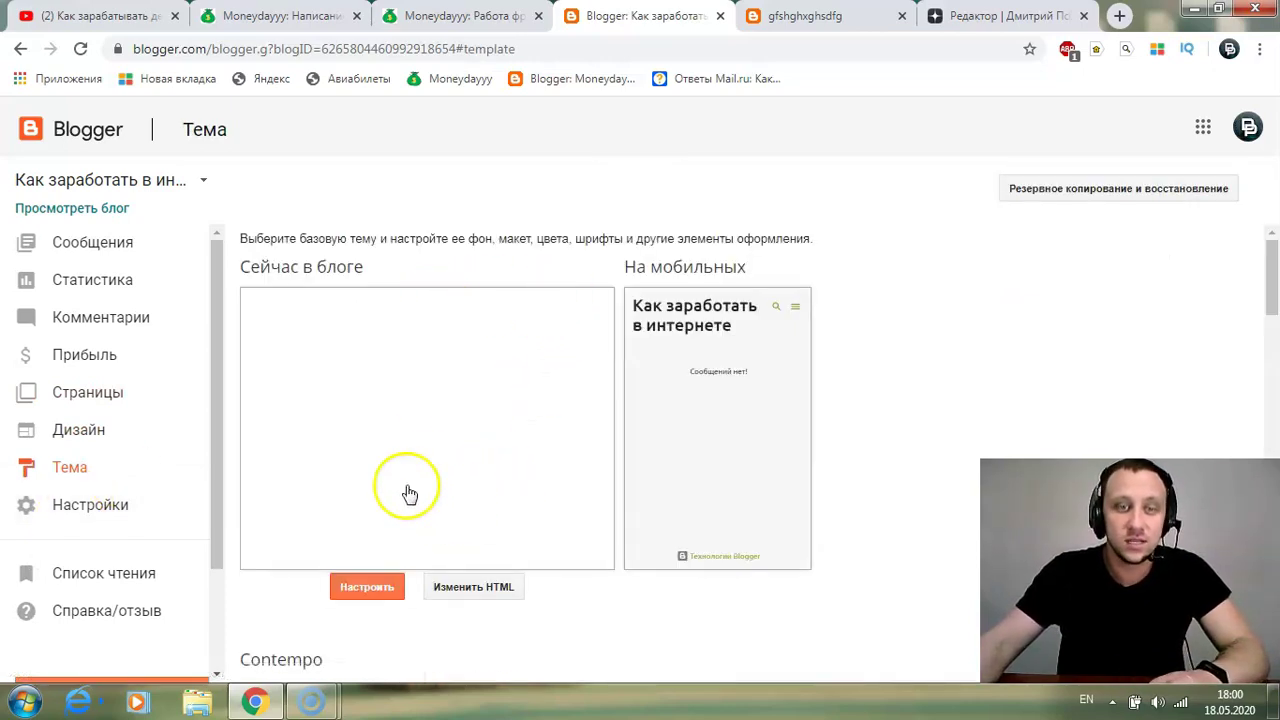
scroll(409, 493, down, 2)
scroll(451, 437, up, 2)
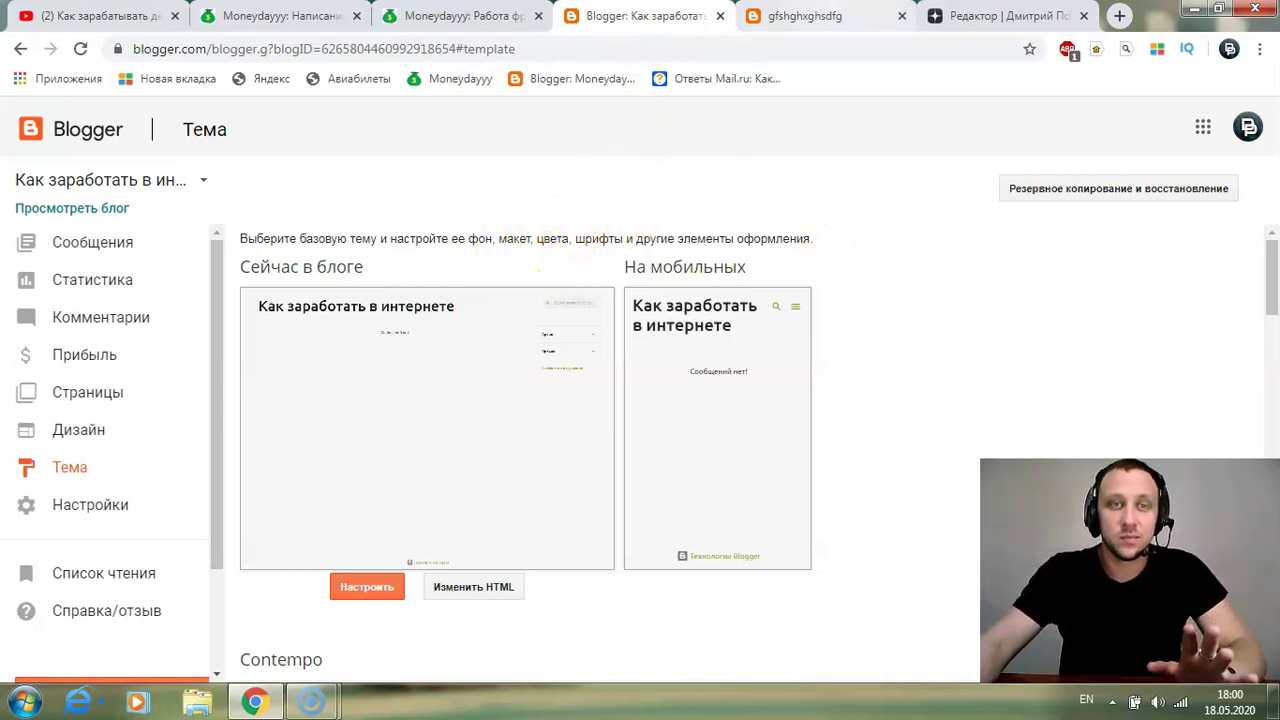
click(812, 18)
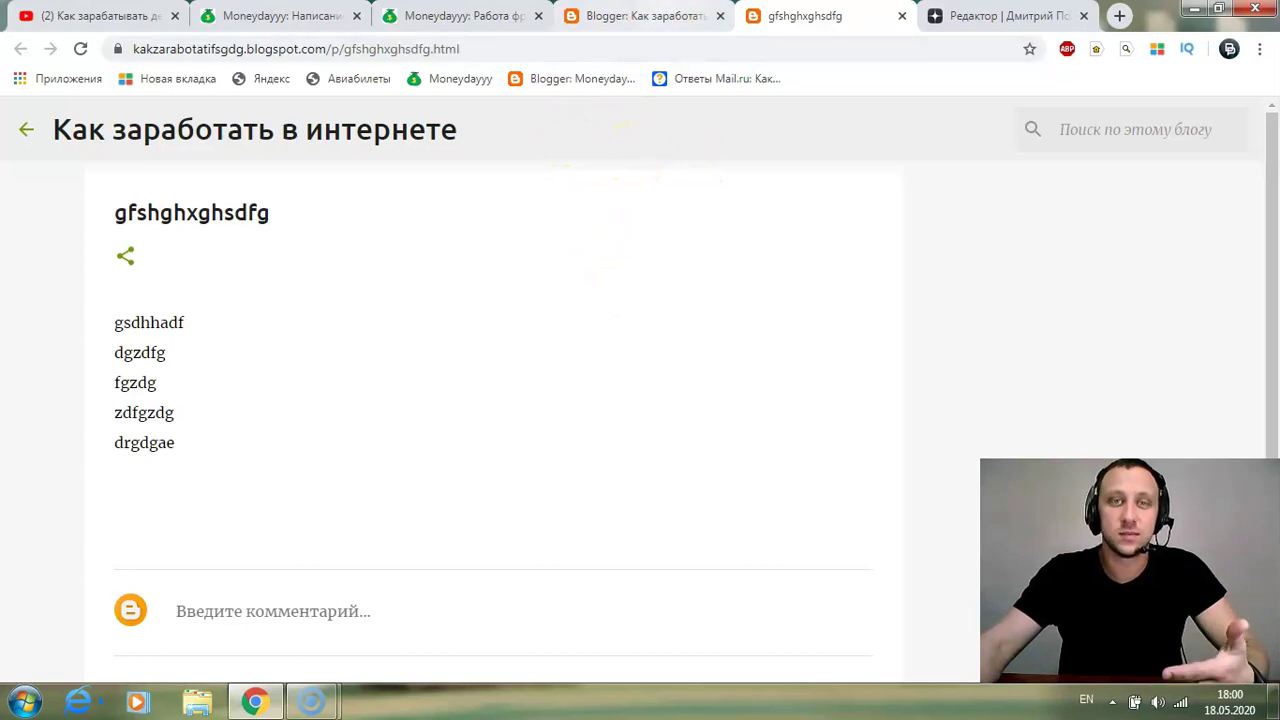
click(636, 18)
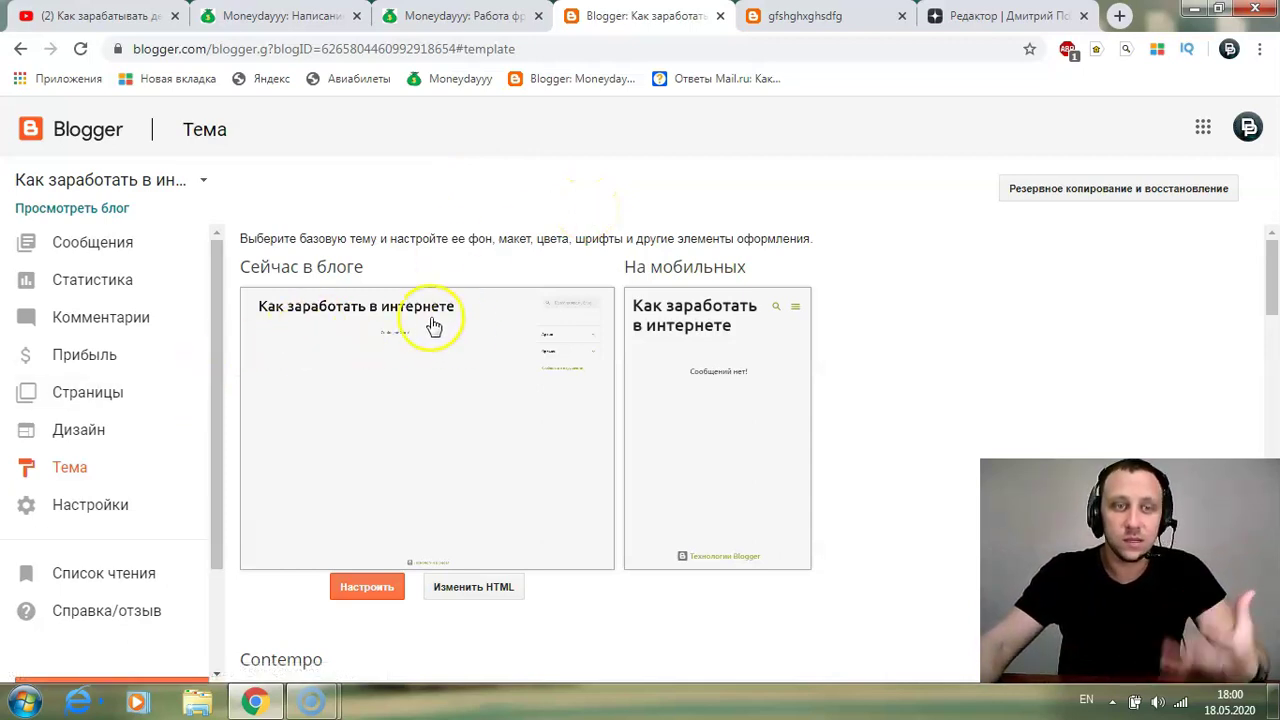
Open the blog's AdSense earnings section and close the published page.
click(97, 367)
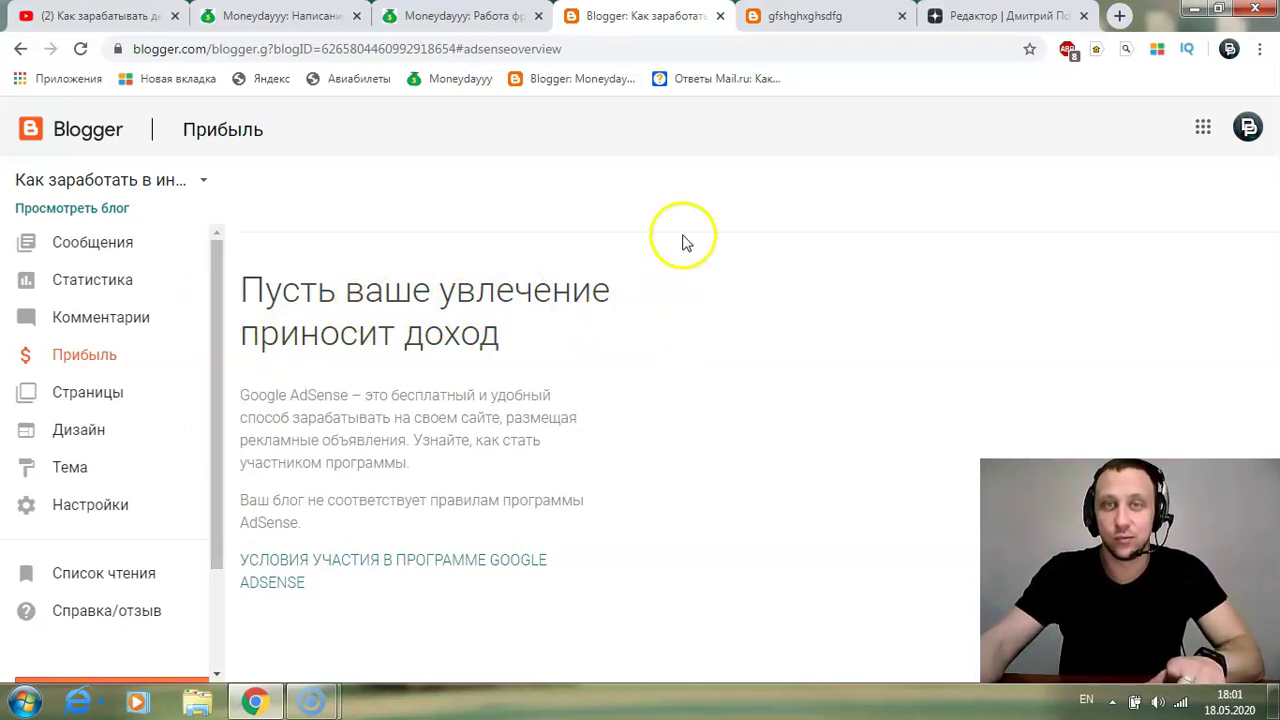
click(901, 16)
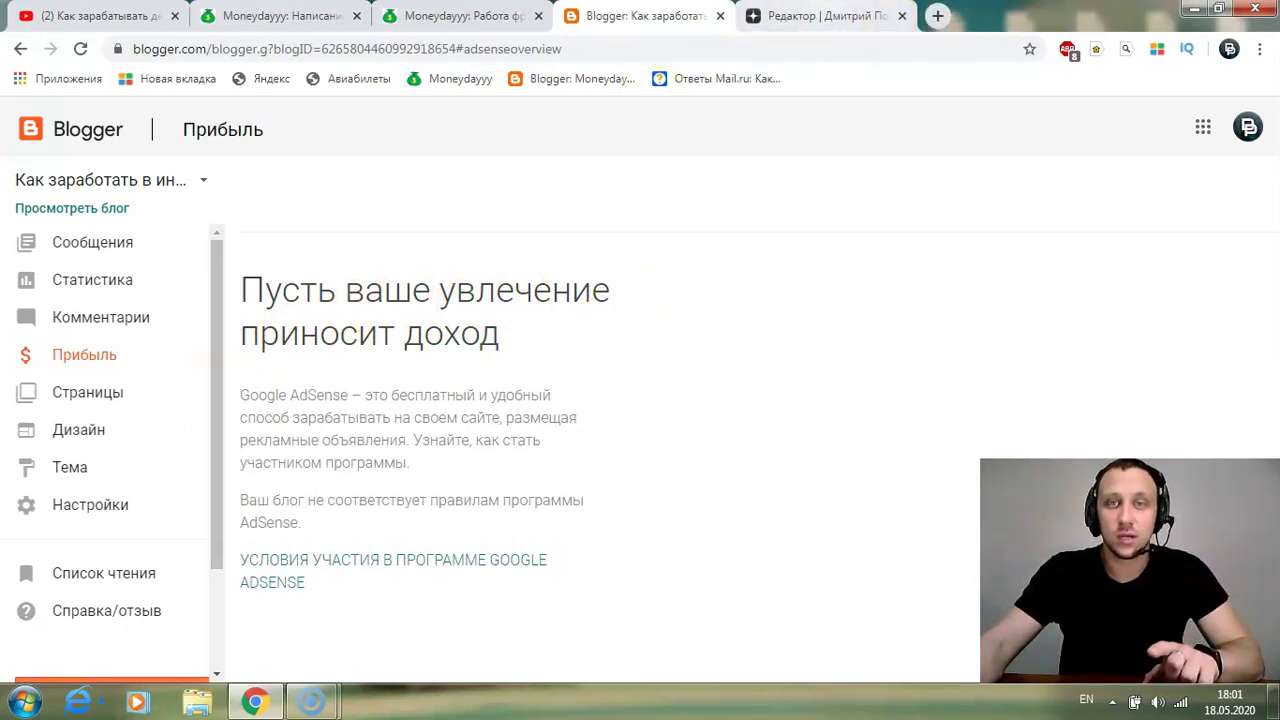
Switch to the Yandex Zen editor and review the channel's monetization terms, highlighting the viewing-time requirement and the payout methods.
click(920, 16)
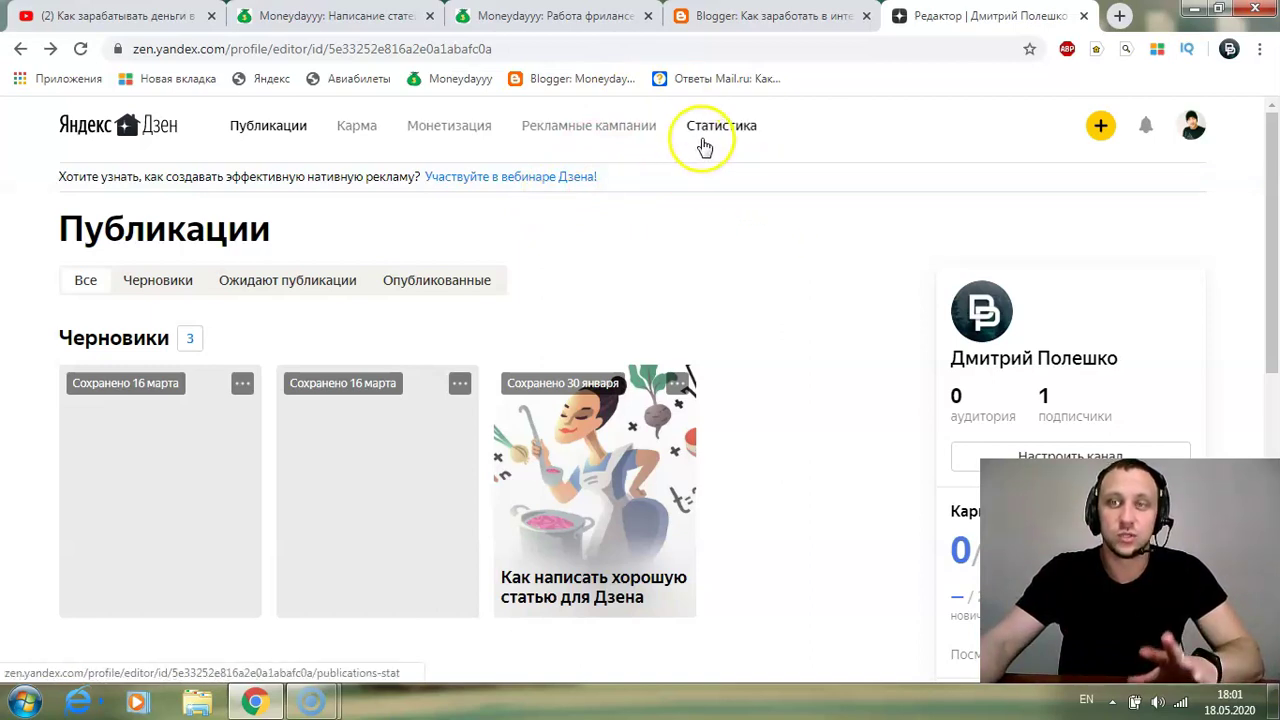
click(460, 130)
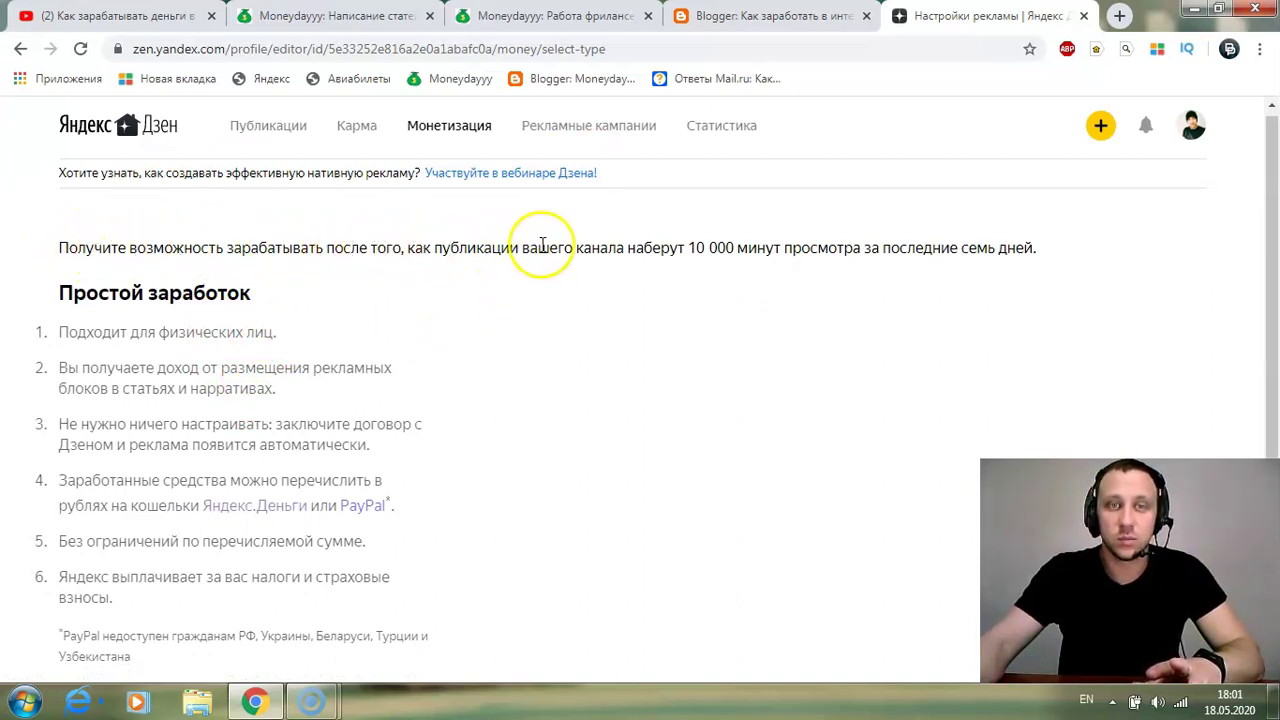
mouse_move(689, 250)
mouse_down()
mouse_move(1034, 249)
mouse_move(686, 245)
mouse_up()
click(1066, 262)
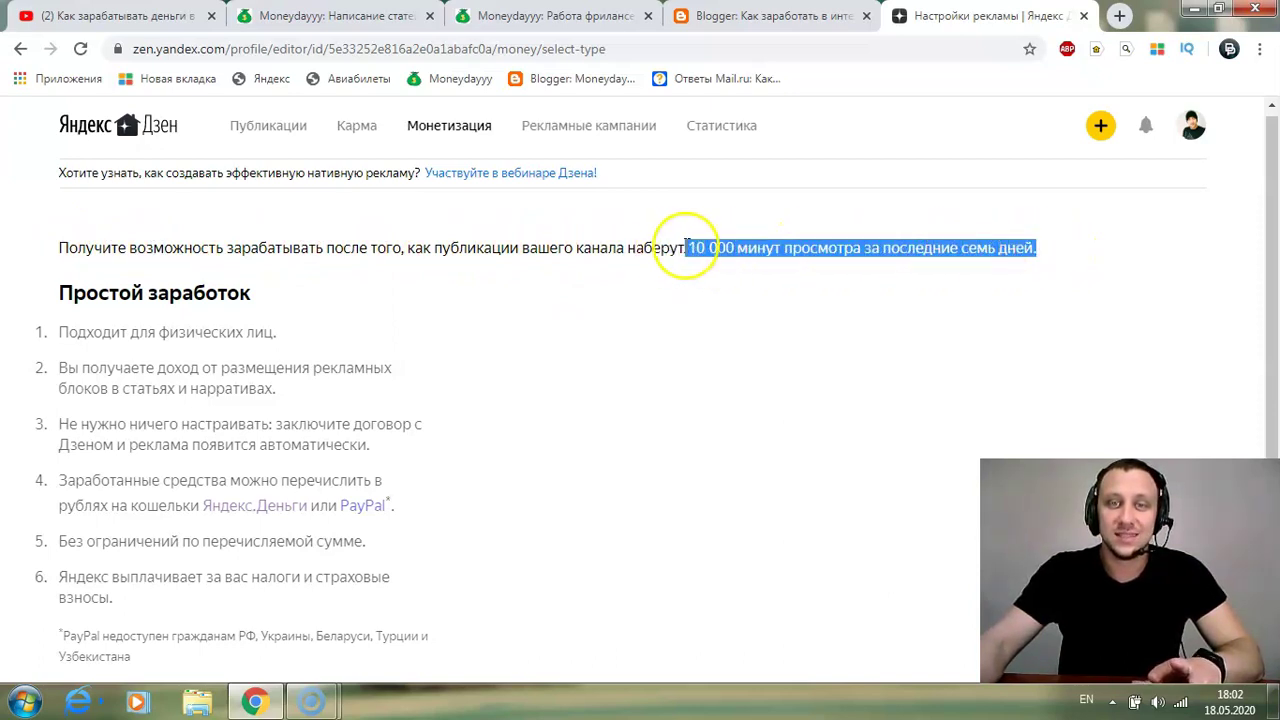
click(750, 249)
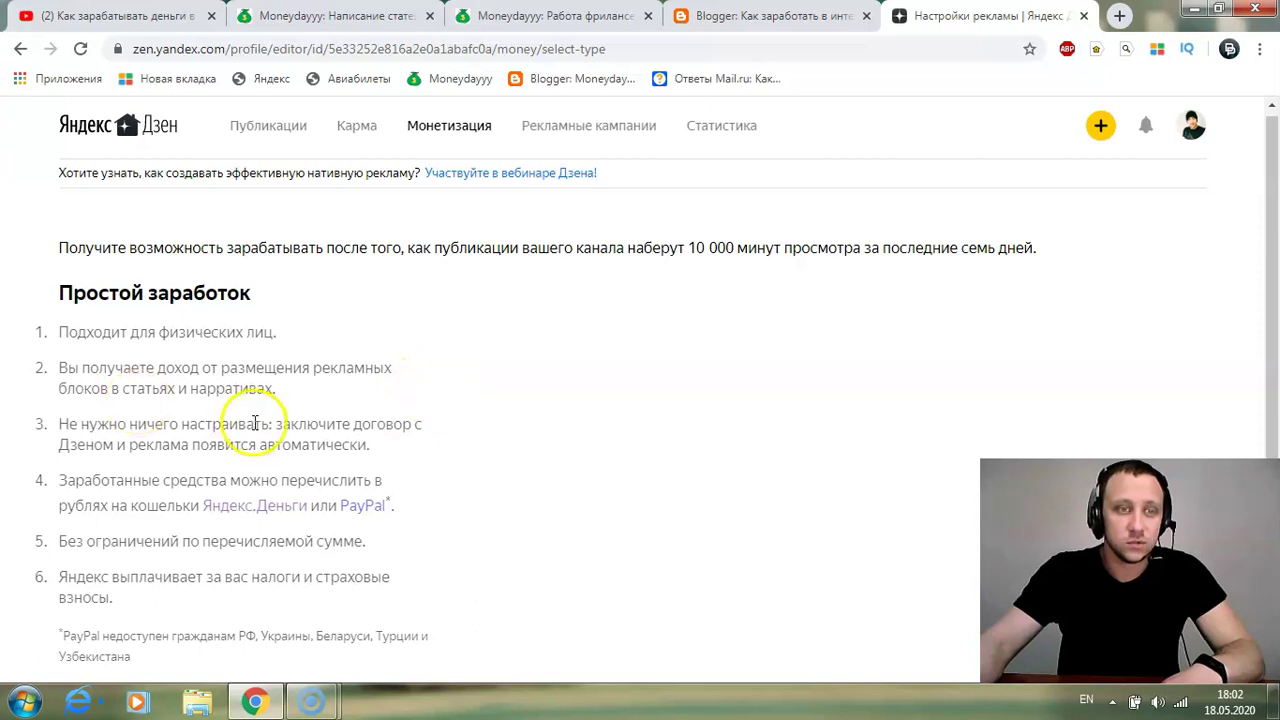
drag(62, 481, 491, 506)
click(486, 491)
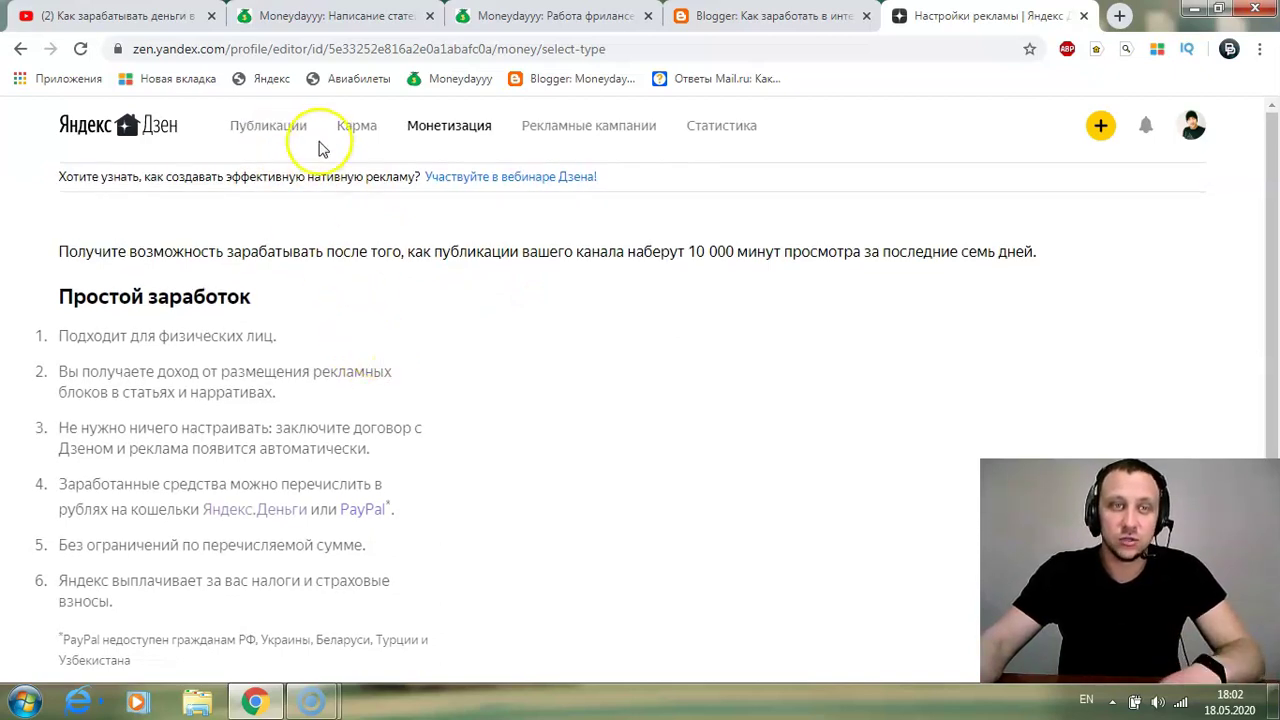
Return to the channel's publications, start a new article, and dismiss the hint about the Yandex Forms widget.
click(293, 140)
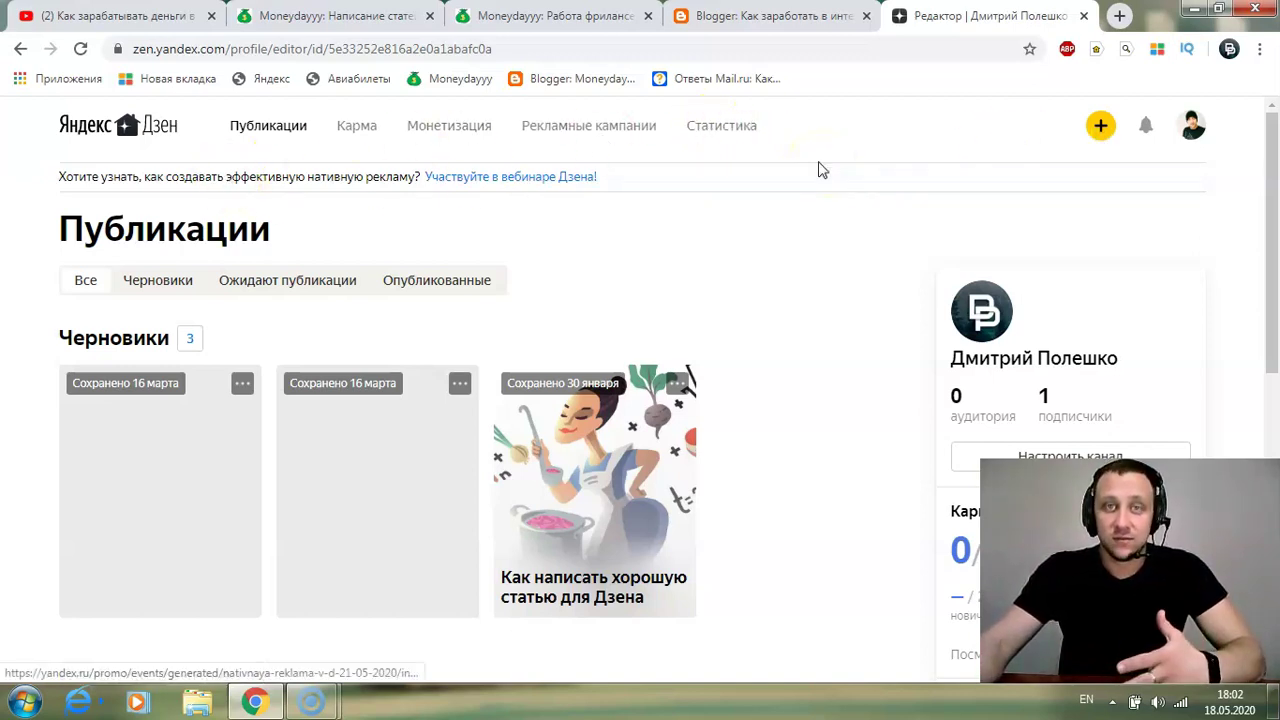
click(848, 155)
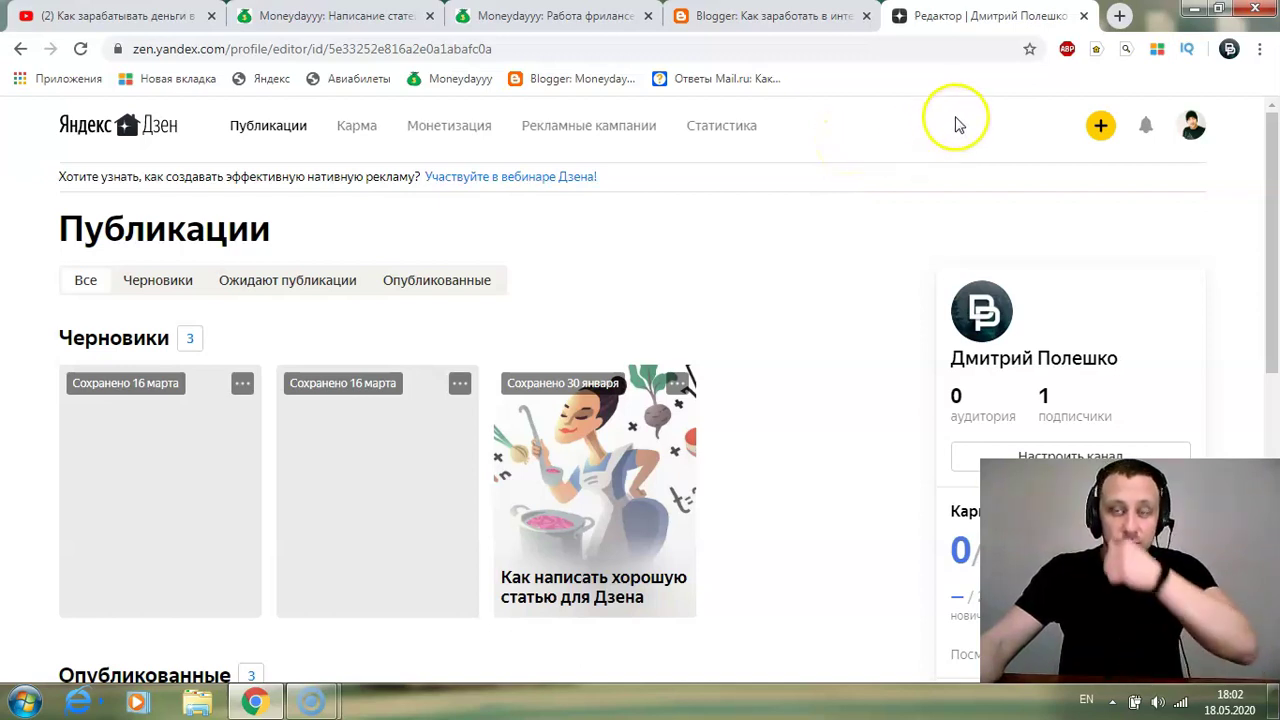
click(1101, 128)
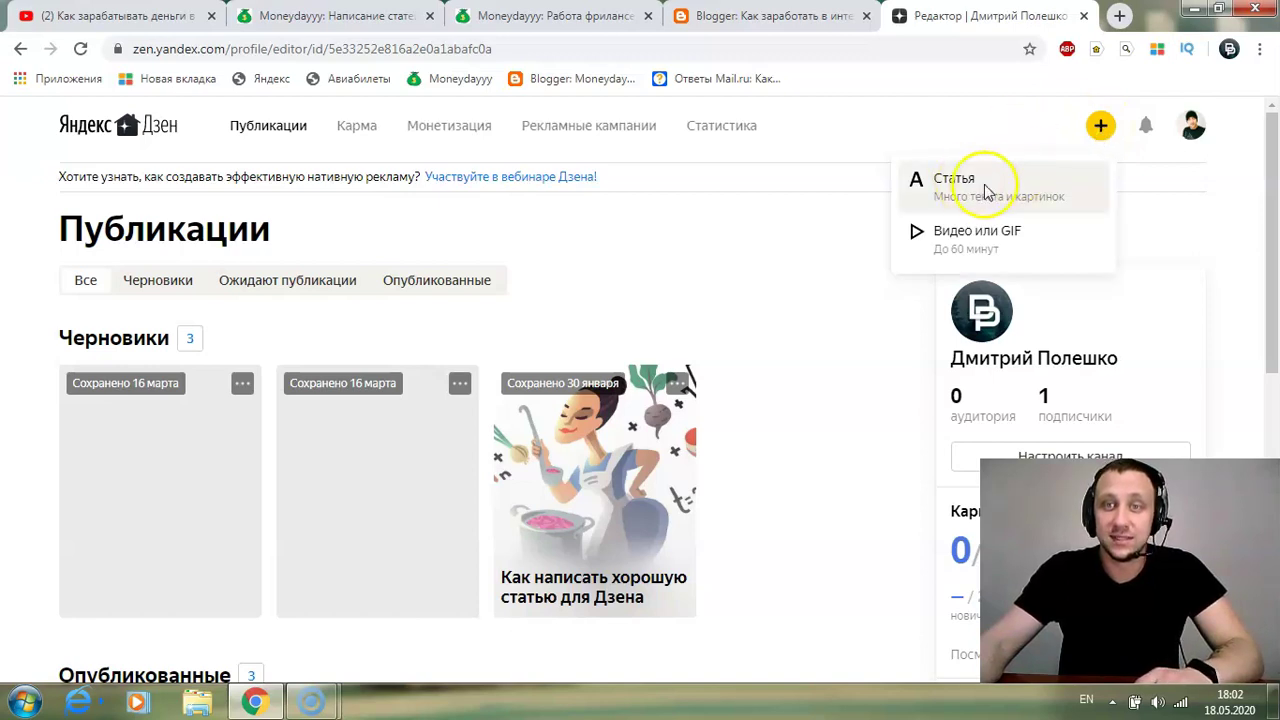
click(935, 178)
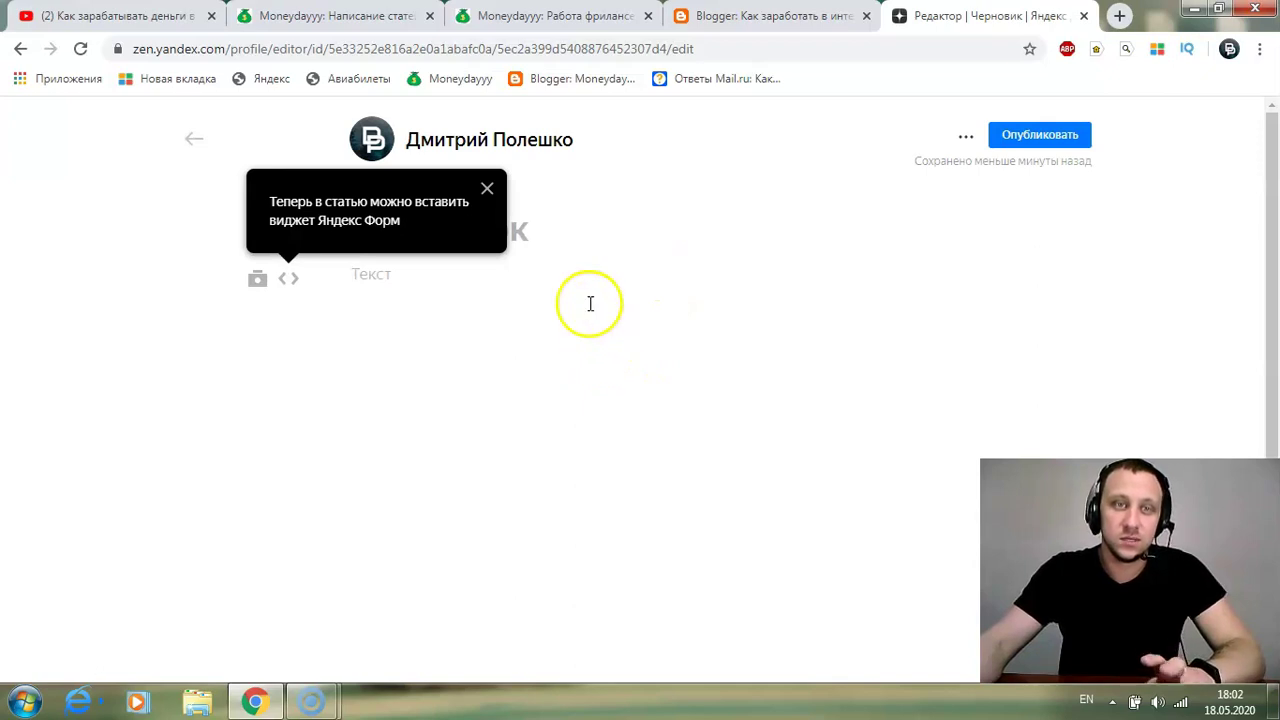
click(487, 189)
Begin the article's title with "Как заработ", using the Russian keyboard layout.
click(357, 273)
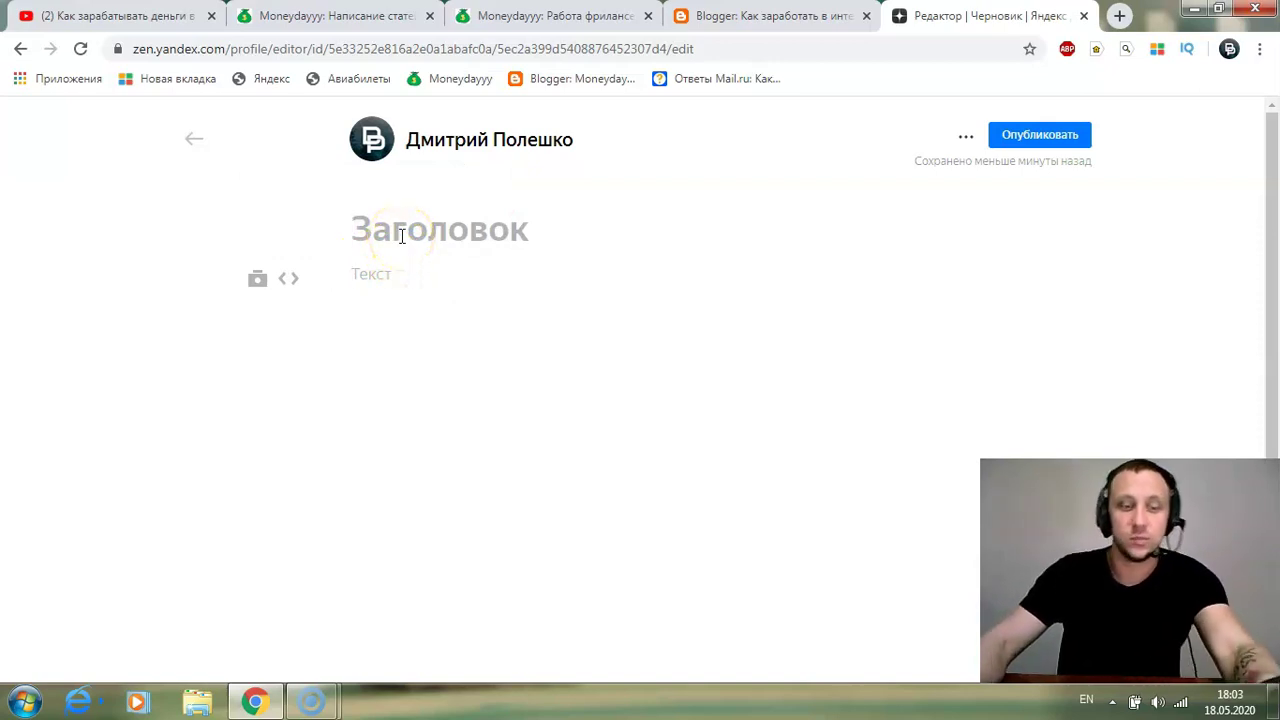
text(Rfr)
key(BackSpace)
key(BackSpace)
key(BackSpace)
key(alt+shift)
text(Как заработ)
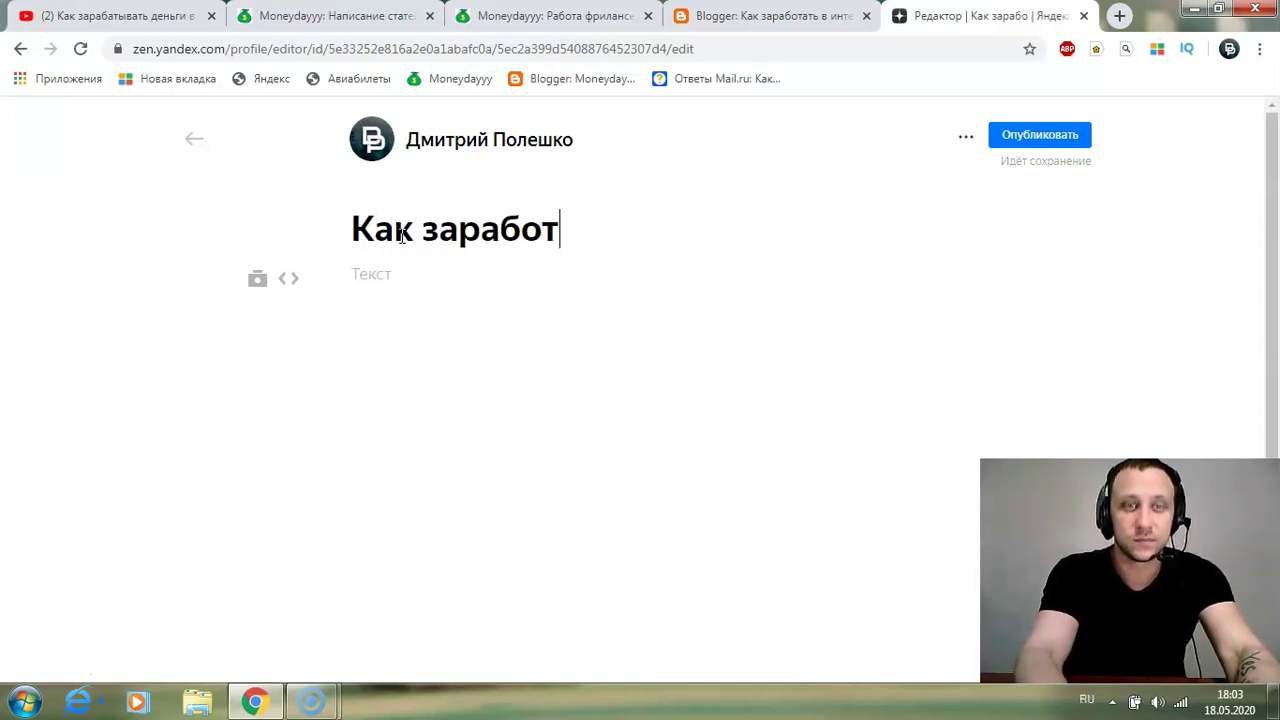